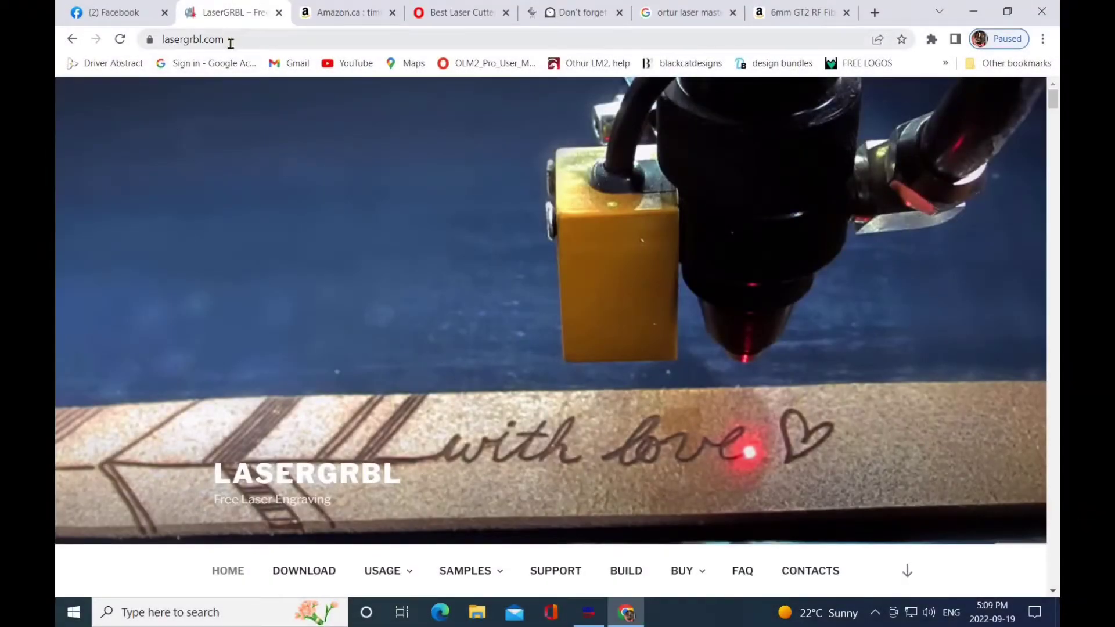
- Open the LaserGRBL FAQ page and expand the 'PC Requirement' answer
left_click(741, 571)
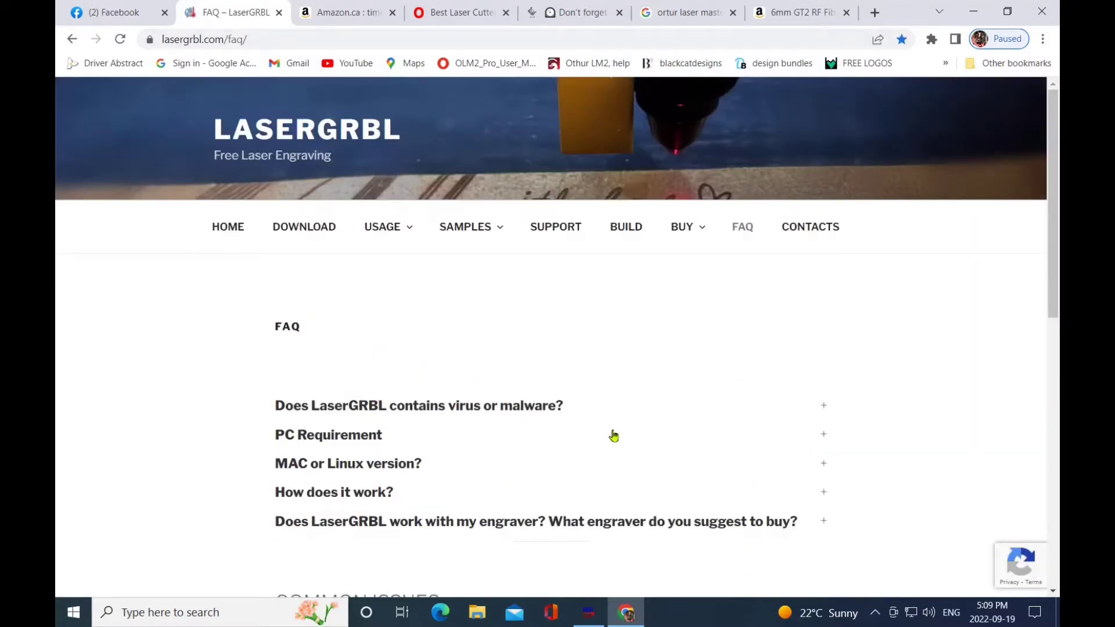
scroll(671, 368, "down", 1)
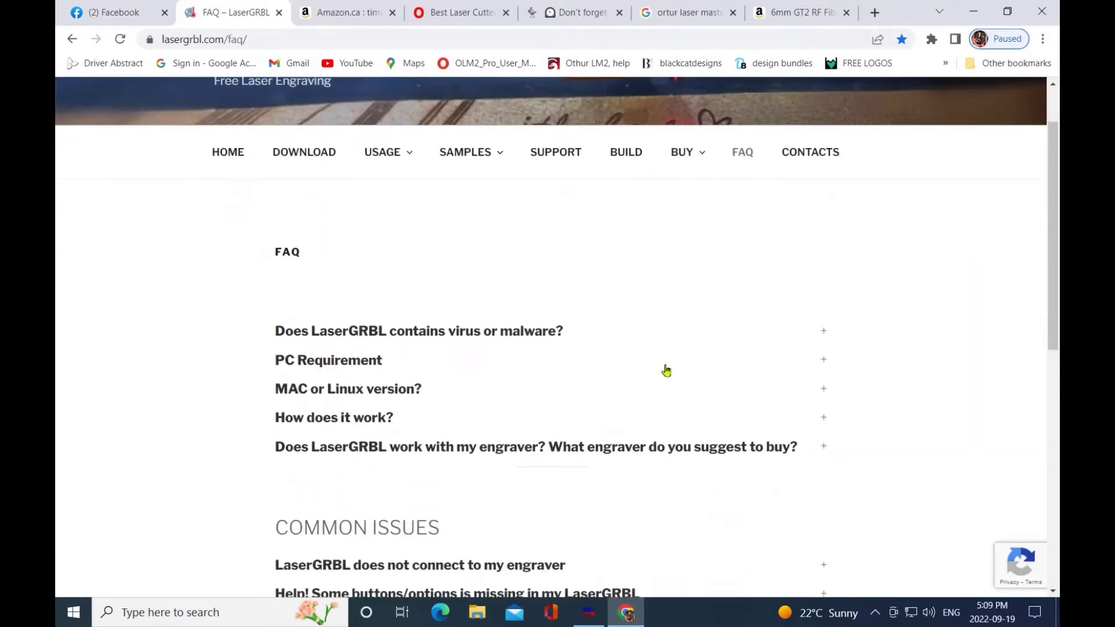
left_click(825, 365)
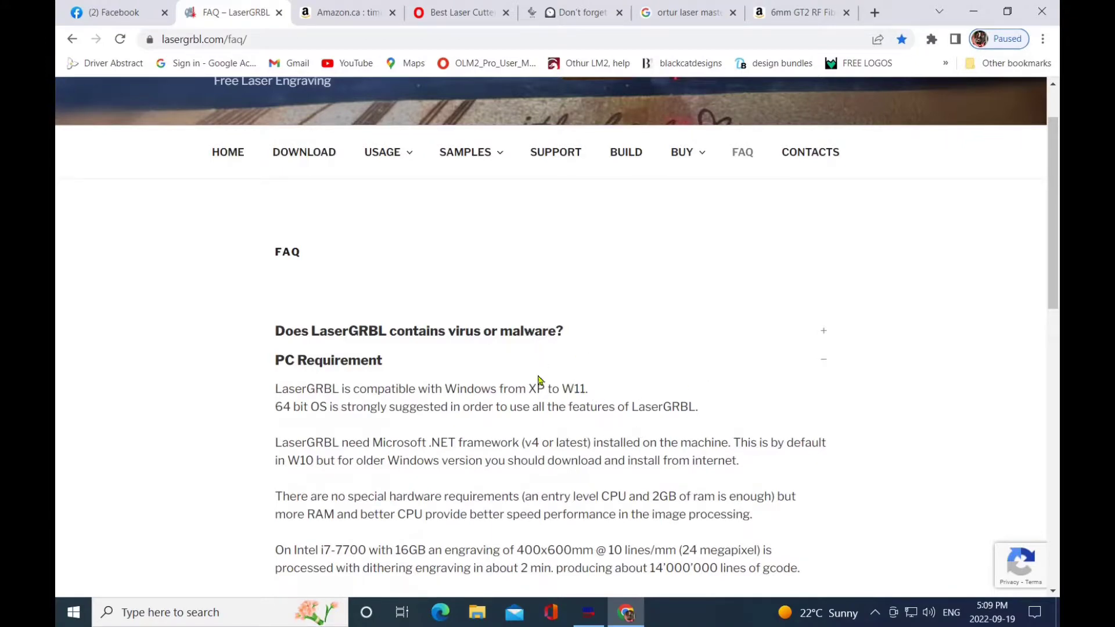
scroll(657, 363, "down", 3)
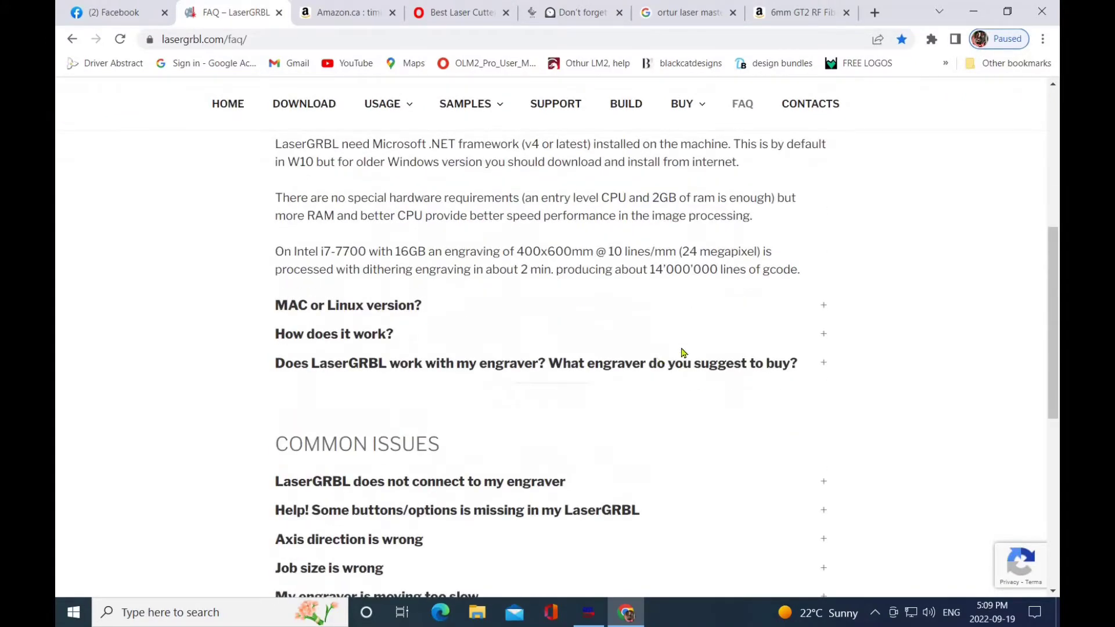
scroll(682, 352, "down", 1)
scroll(682, 353, "down", 1)
scroll(682, 352, "down", 2)
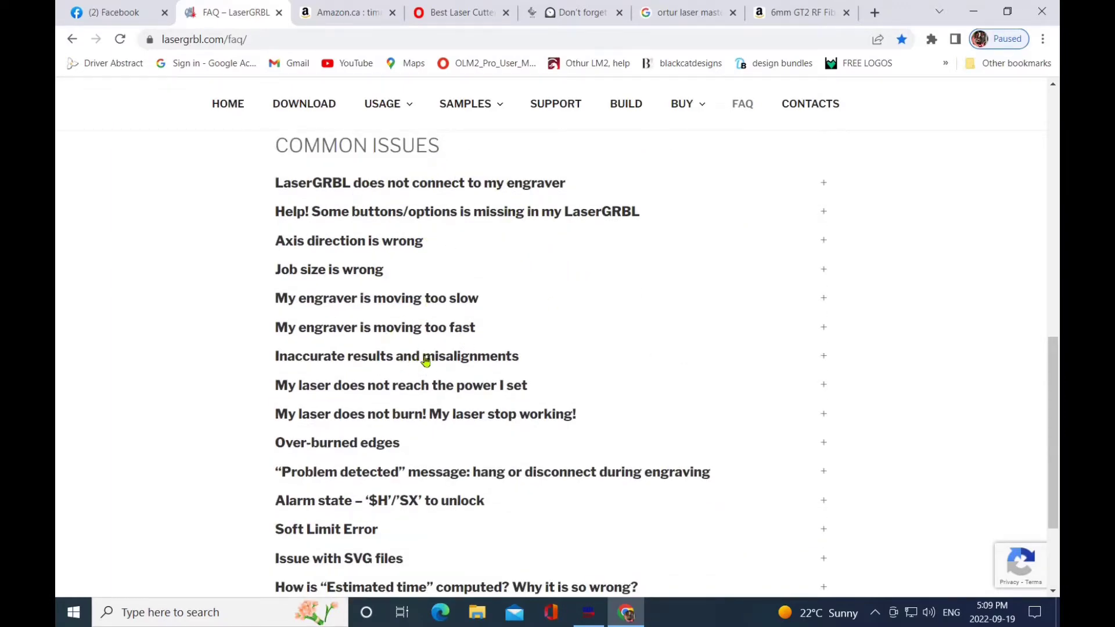
- Expand the 'Inaccurate results and misalignments' FAQ entry
left_click(825, 360)
scroll(736, 306, "down", 3)
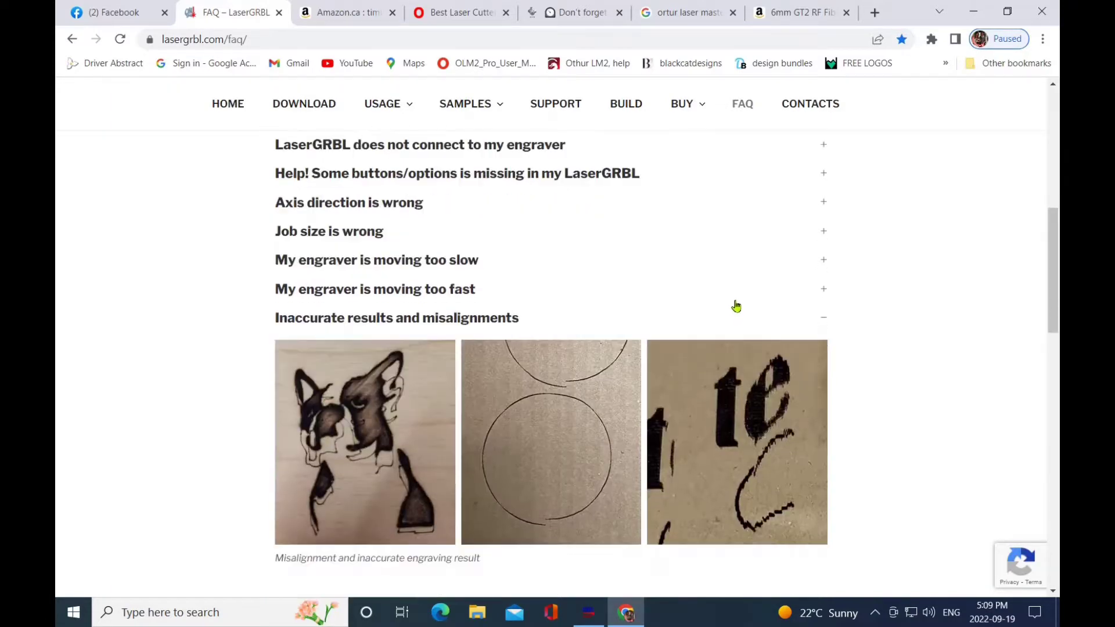
scroll(736, 305, "down", 1)
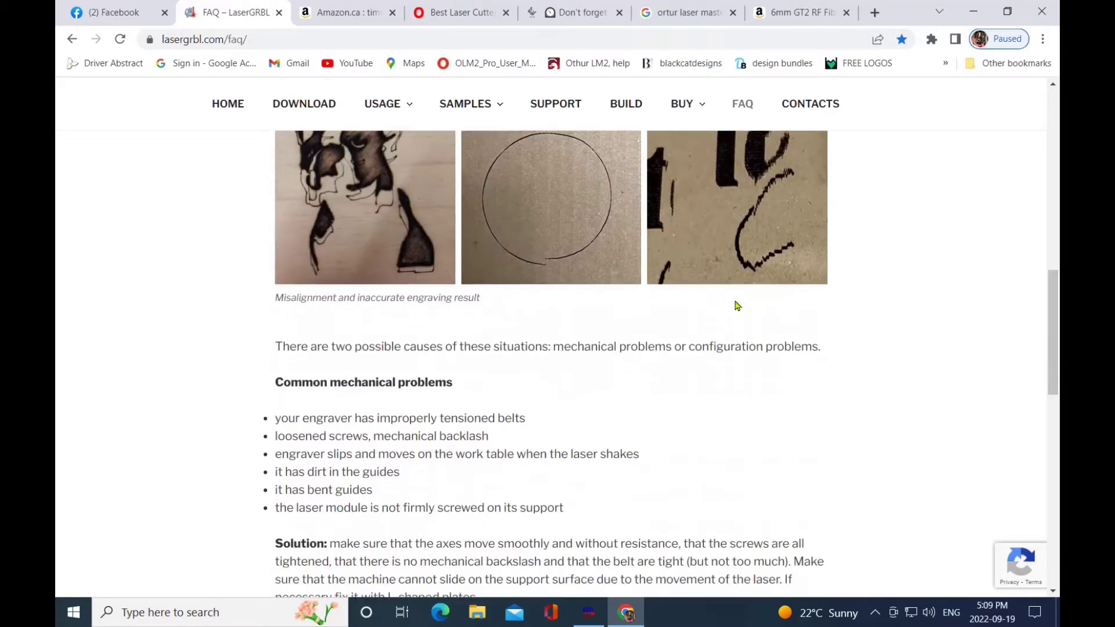
scroll(736, 306, "down", 1)
scroll(736, 306, "down", 1)
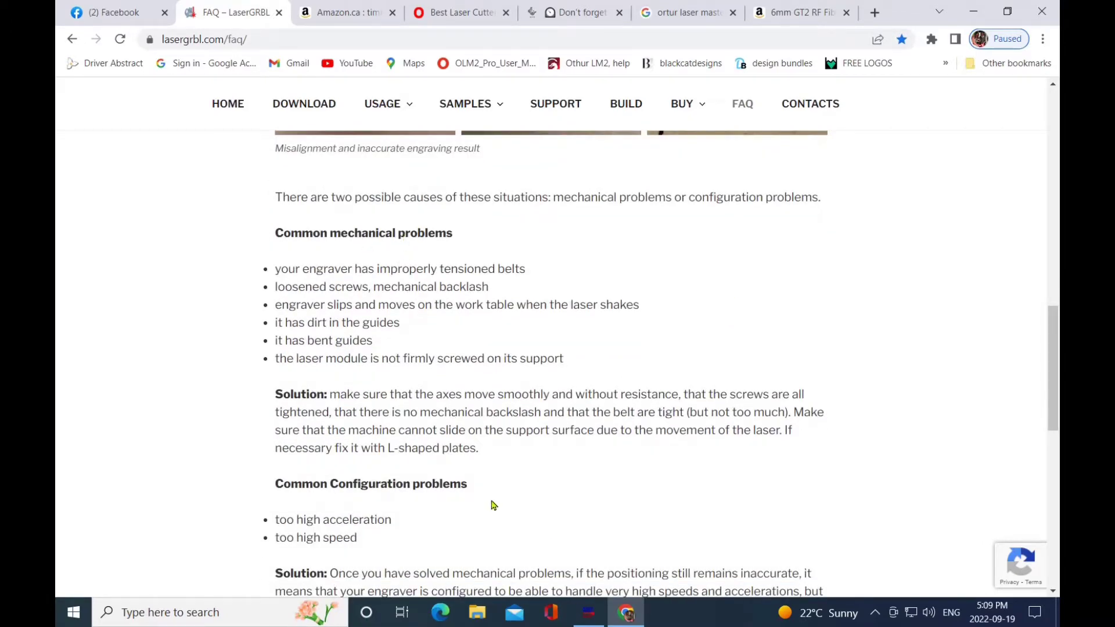
scroll(818, 388, "down", 1)
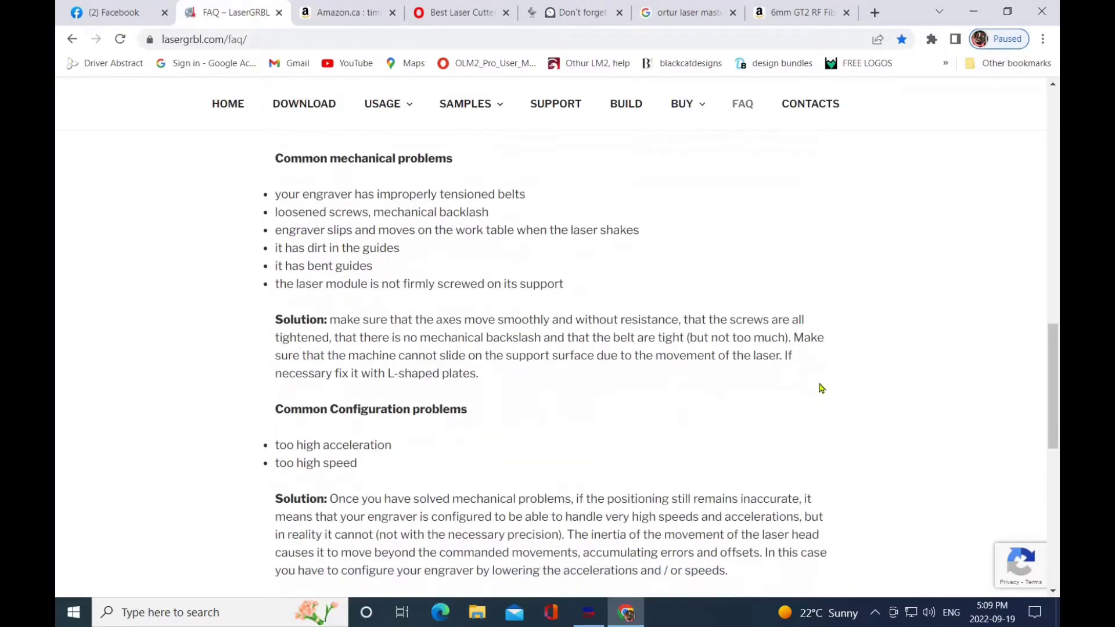
scroll(819, 389, "down", 2)
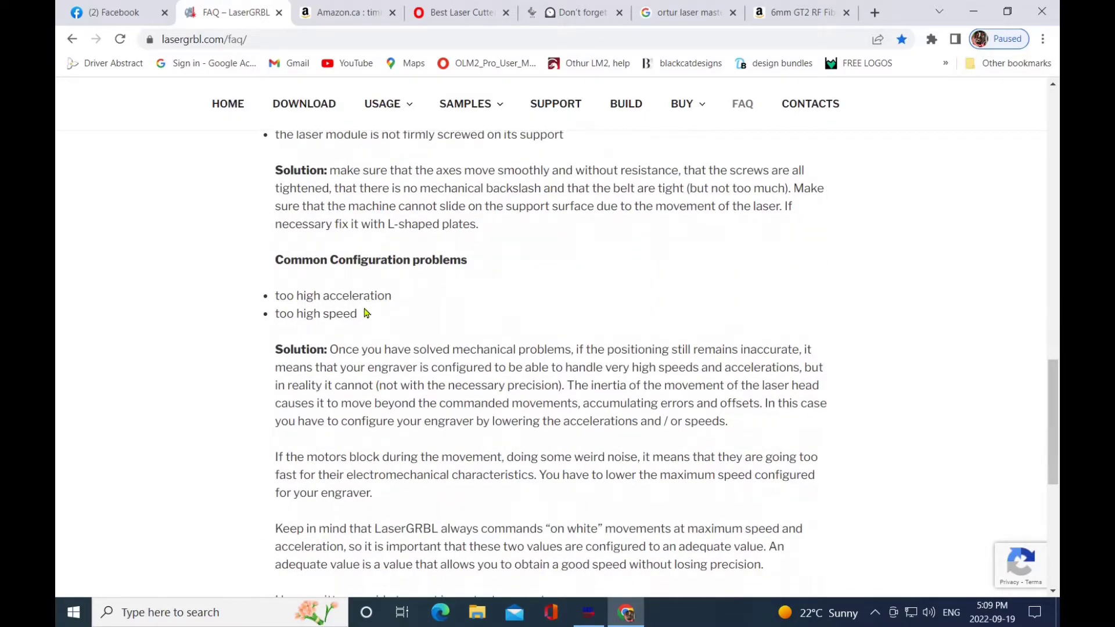
scroll(797, 384, "down", 2)
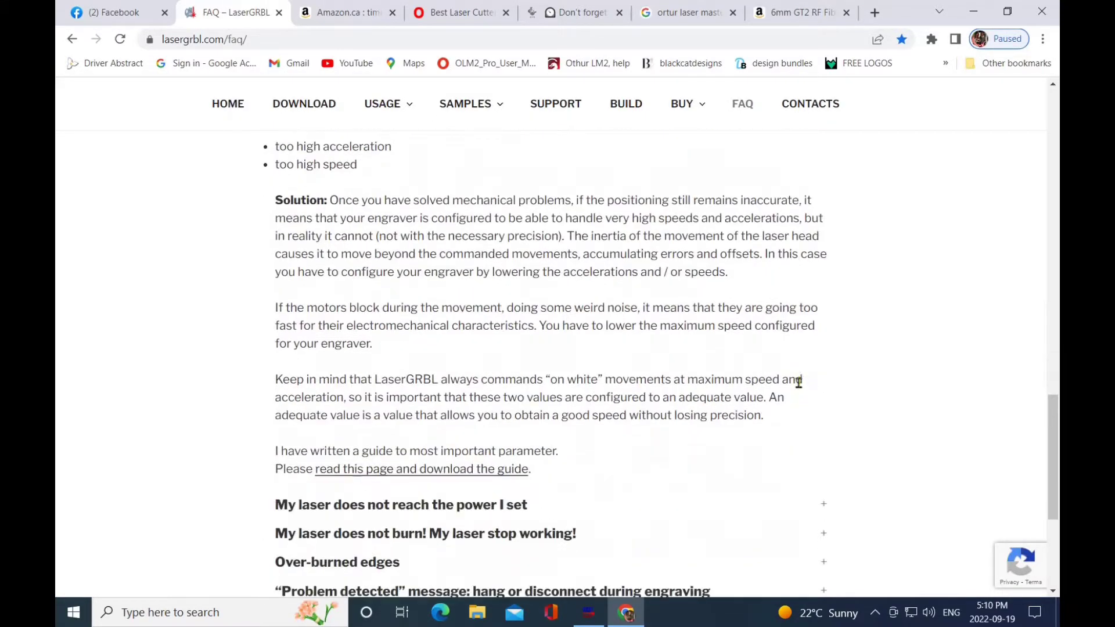
scroll(798, 385, "down", 1)
scroll(797, 384, "down", 1)
scroll(798, 383, "down", 1)
scroll(798, 385, "down", 1)
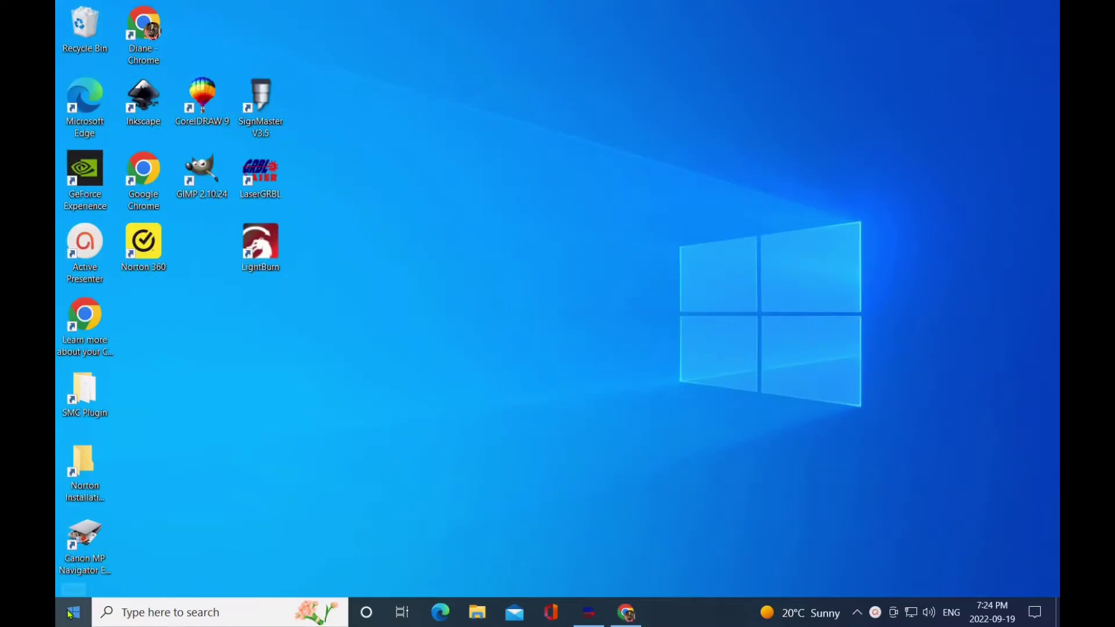
- Go from the Start menu to Settings > System > Power & sleep
left_click(72, 613)
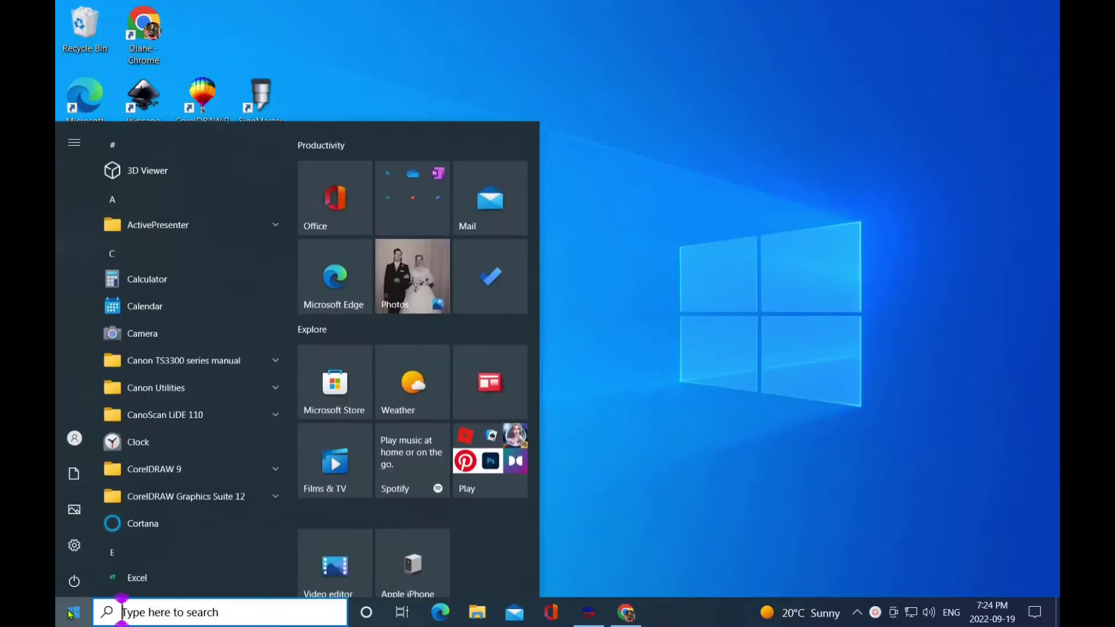
left_click(75, 544)
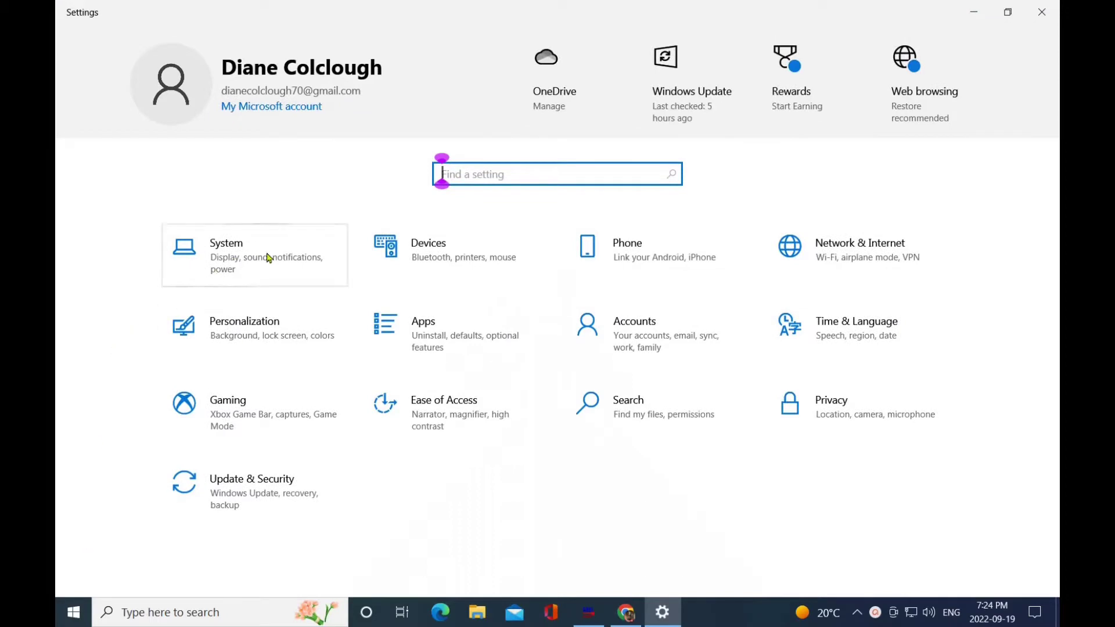
left_click(267, 258)
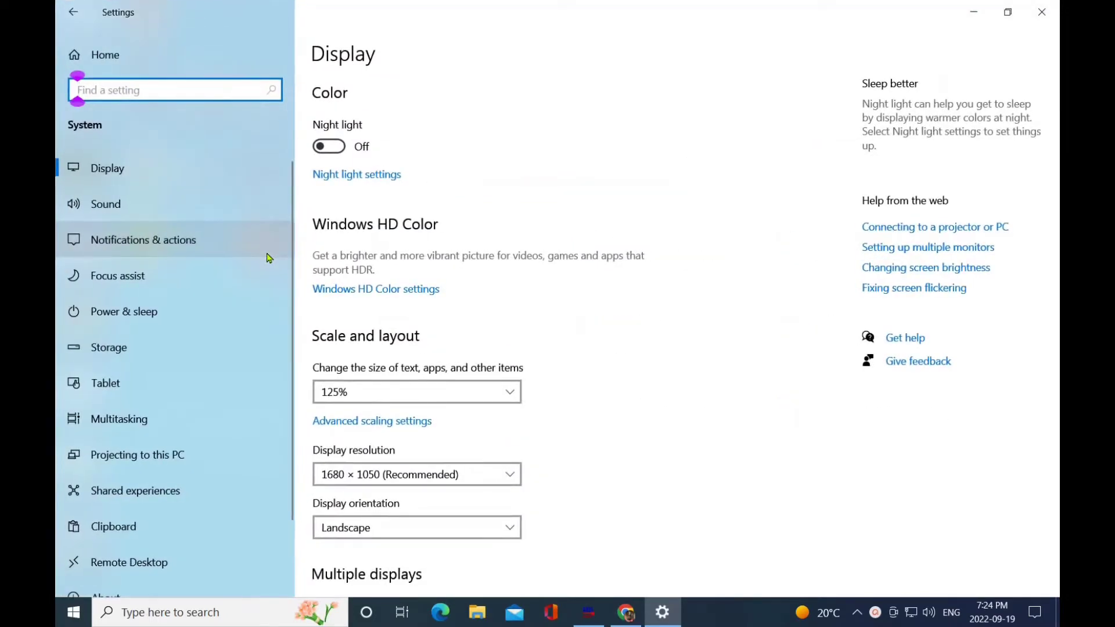
left_click(126, 317)
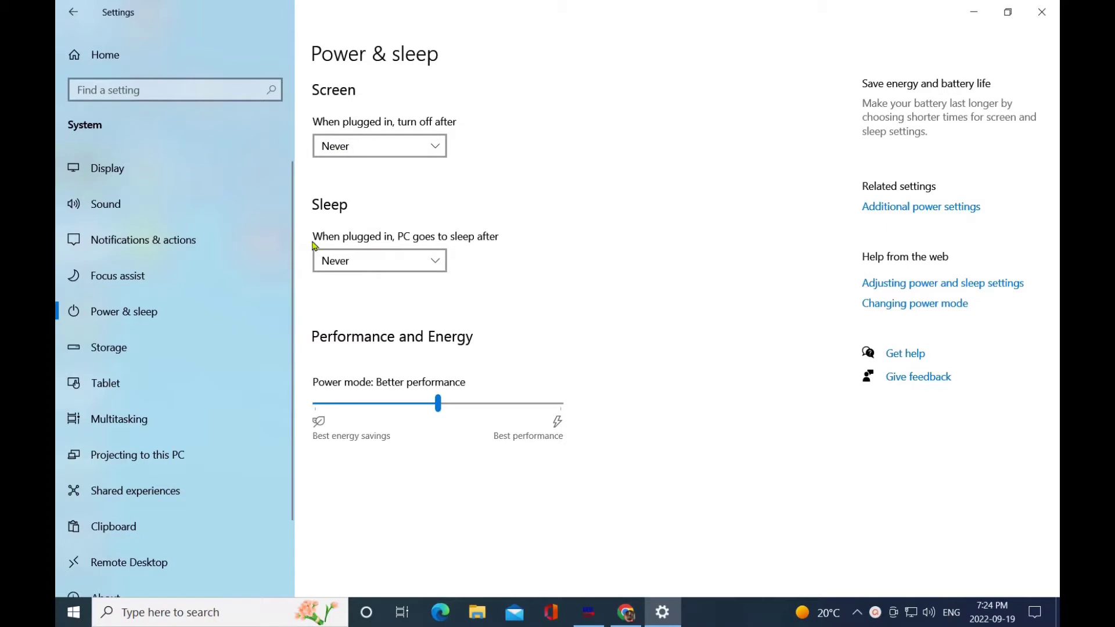
- Navigate from Power Options through Control Panel's System and Security to System, then Device Manager
left_click(900, 214)
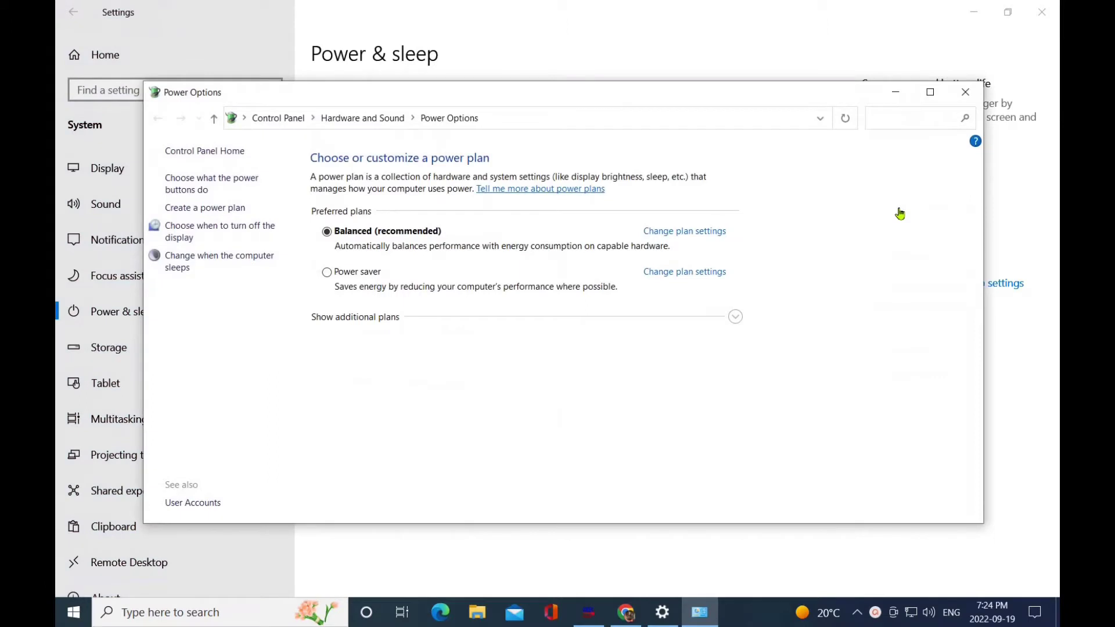
left_click(202, 152)
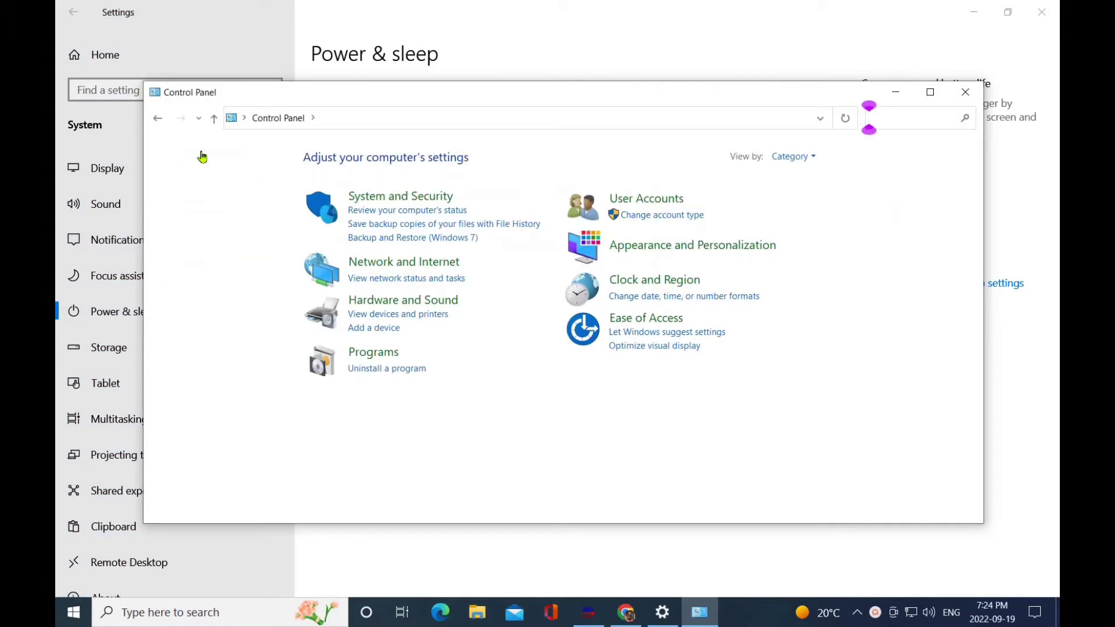
left_click(402, 198)
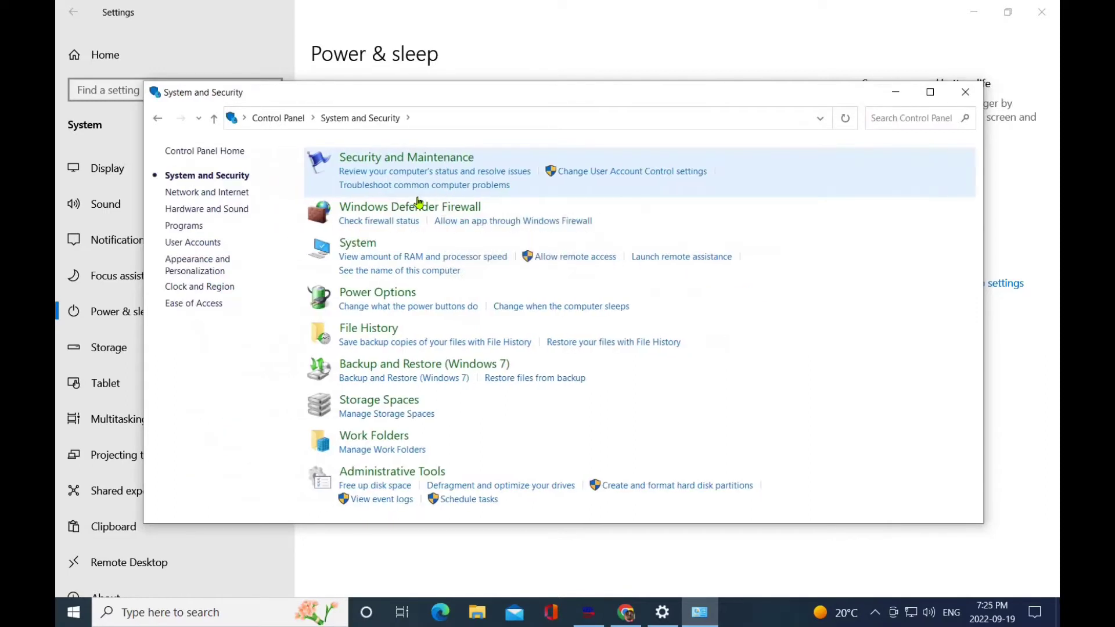
left_click(355, 246)
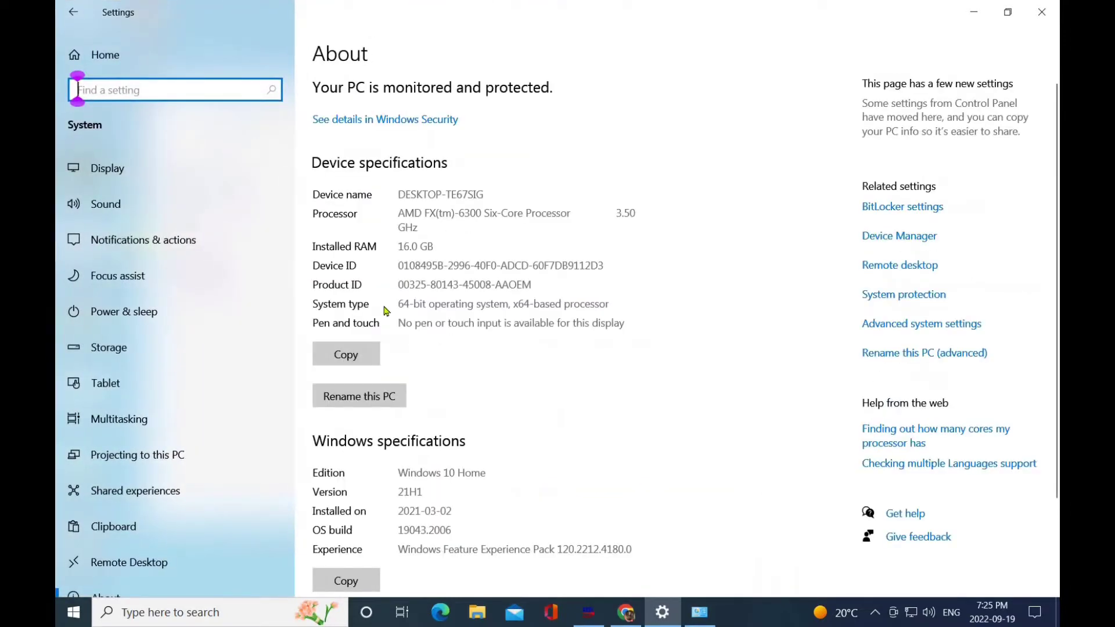
left_click(910, 244)
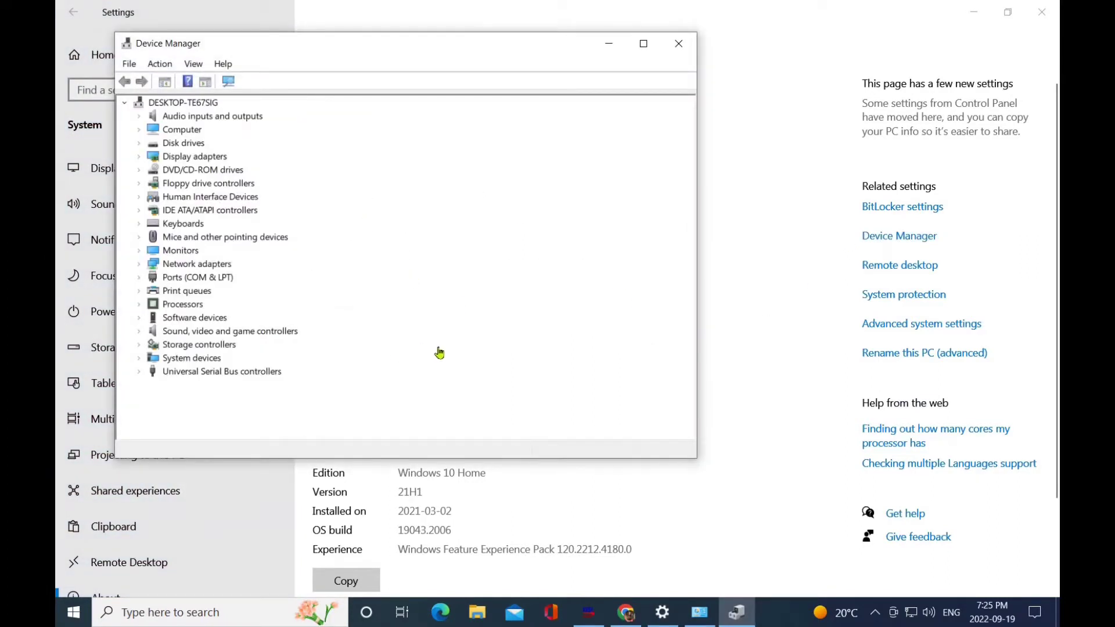
- Expand Ports (COM & LPT) and Universal Serial Bus controllers, and inspect the controllers' properties
left_click(139, 277)
left_click(210, 304)
left_click(138, 400)
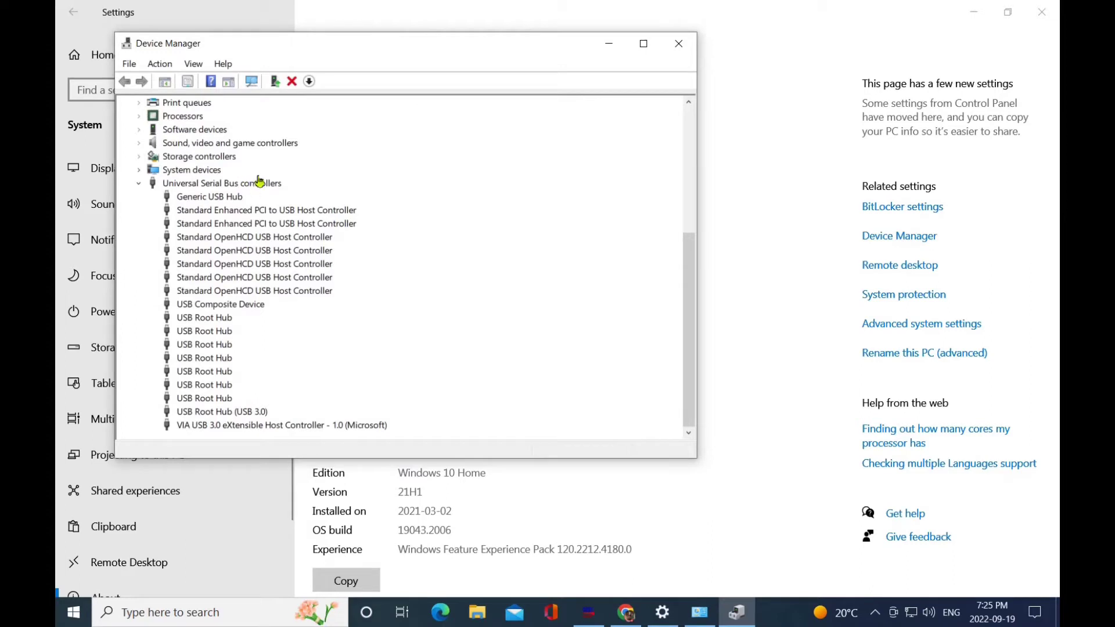
left_click(236, 182)
right_click(236, 182)
left_click(266, 213)
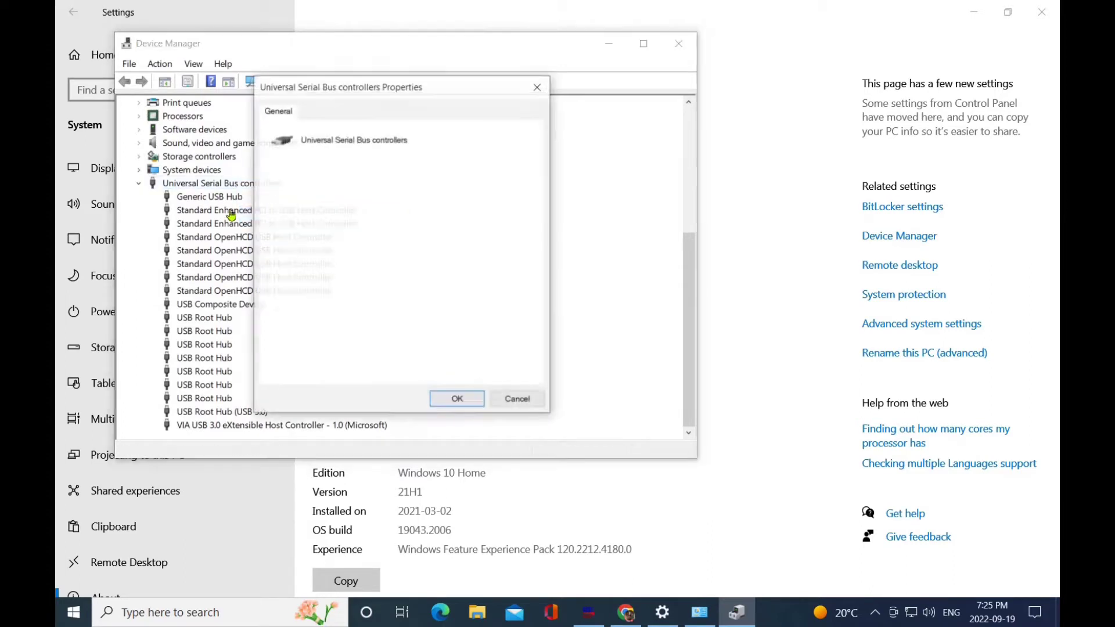
left_click(517, 398)
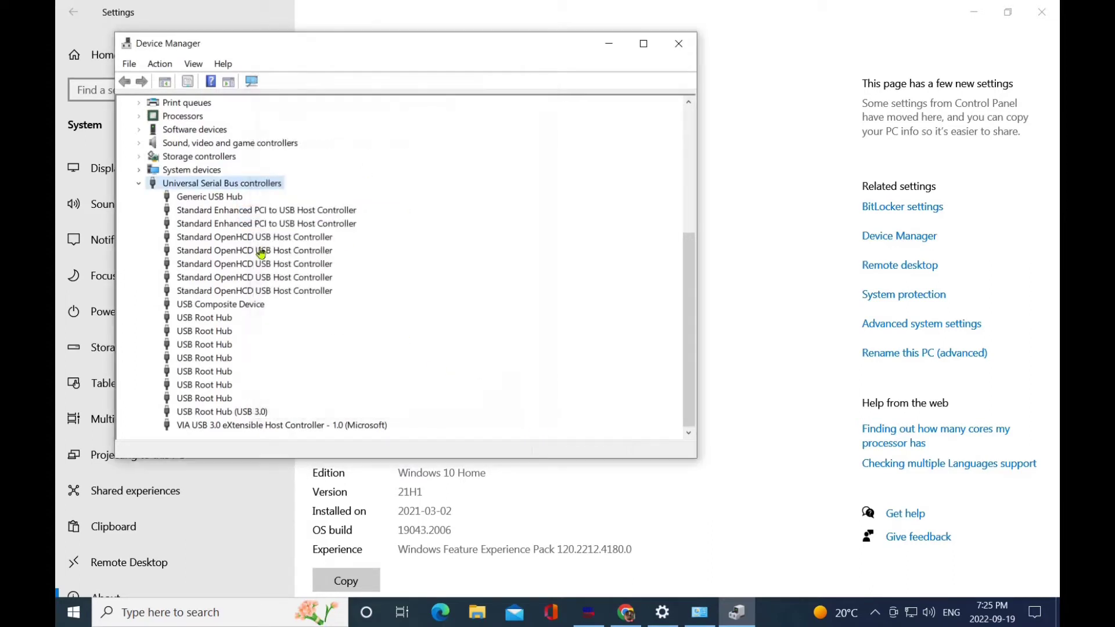
- Check the Generic USB Hub's power management and inspect the USB Composite Device properties
right_click(228, 199)
left_click(275, 282)
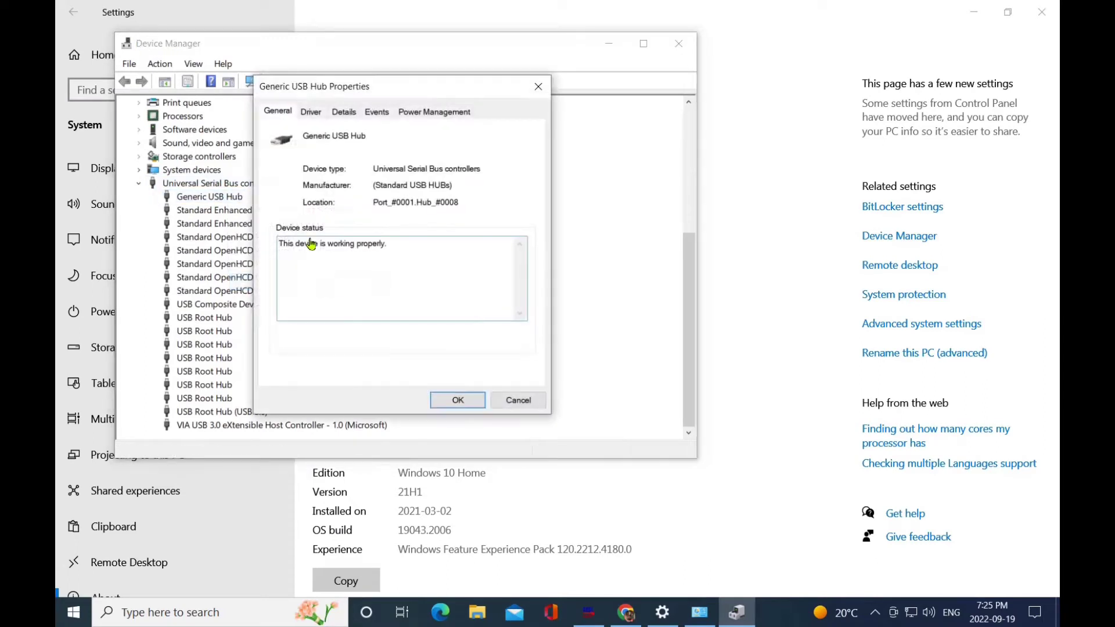
left_click(433, 113)
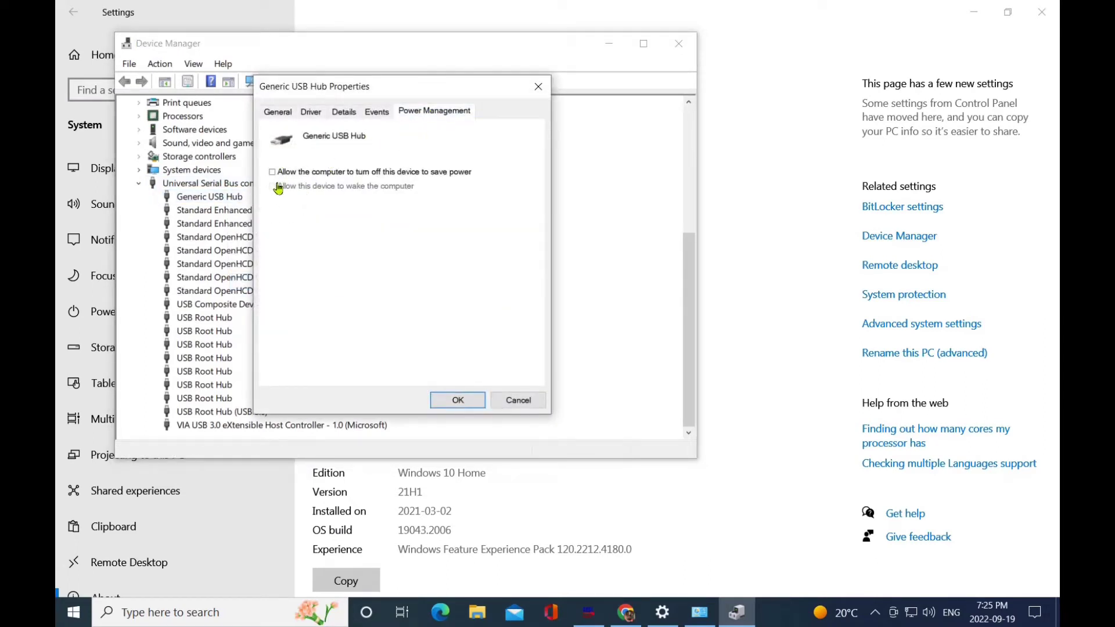
left_click(518, 399)
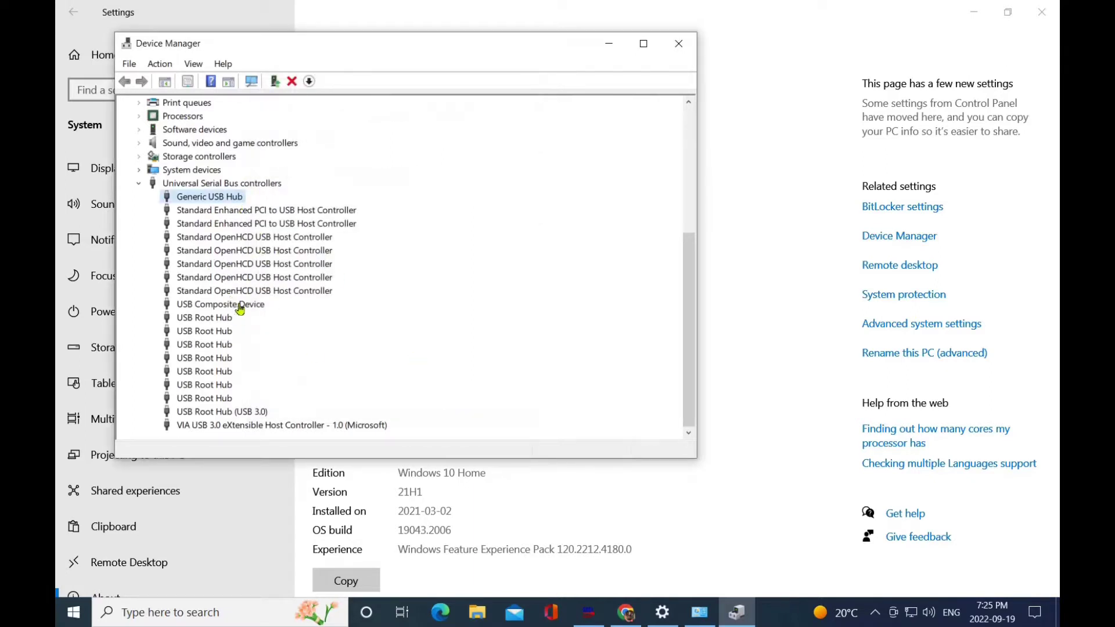
right_click(238, 306)
left_click(285, 373)
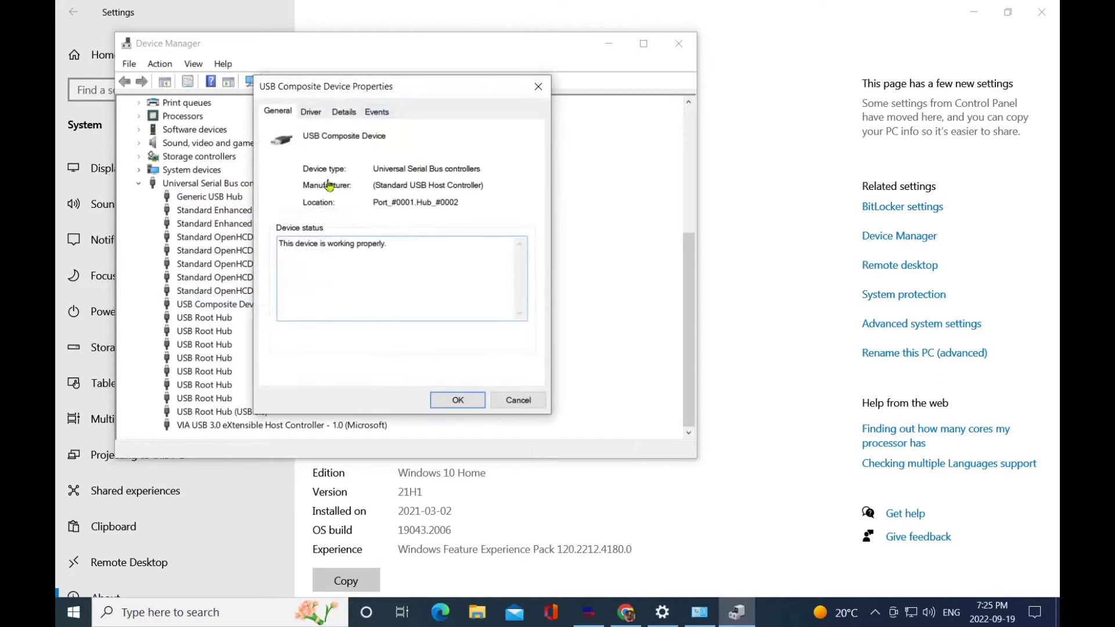
left_click(519, 400)
- Confirm power-saving turn-off is unchecked for the USB Root Hub and the USB 3.0 root hub
right_click(217, 318)
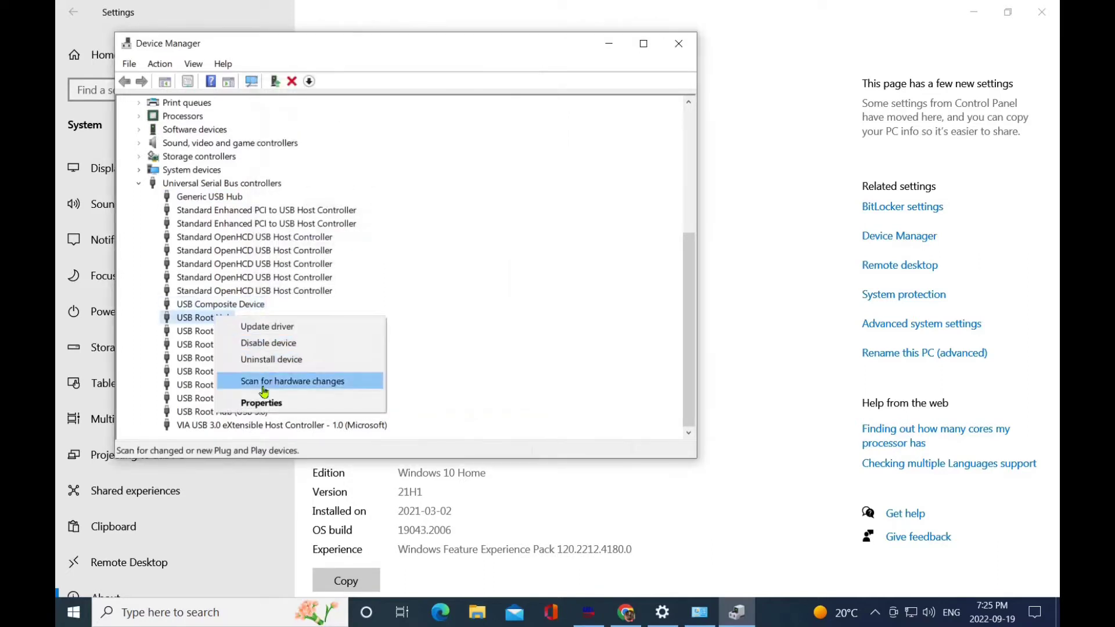
left_click(259, 404)
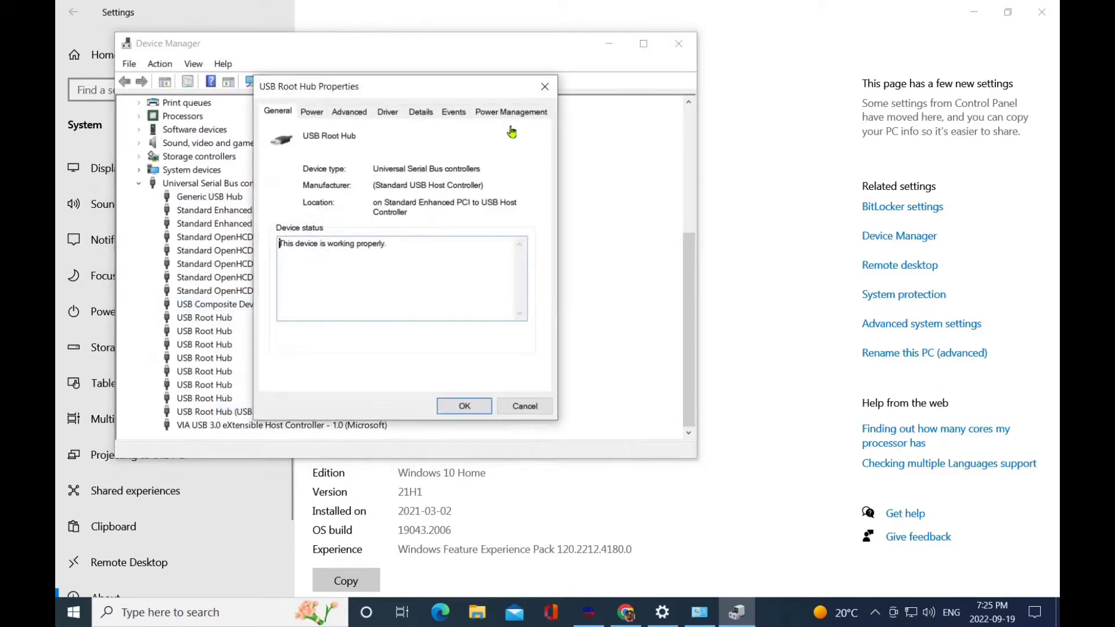
left_click(519, 118)
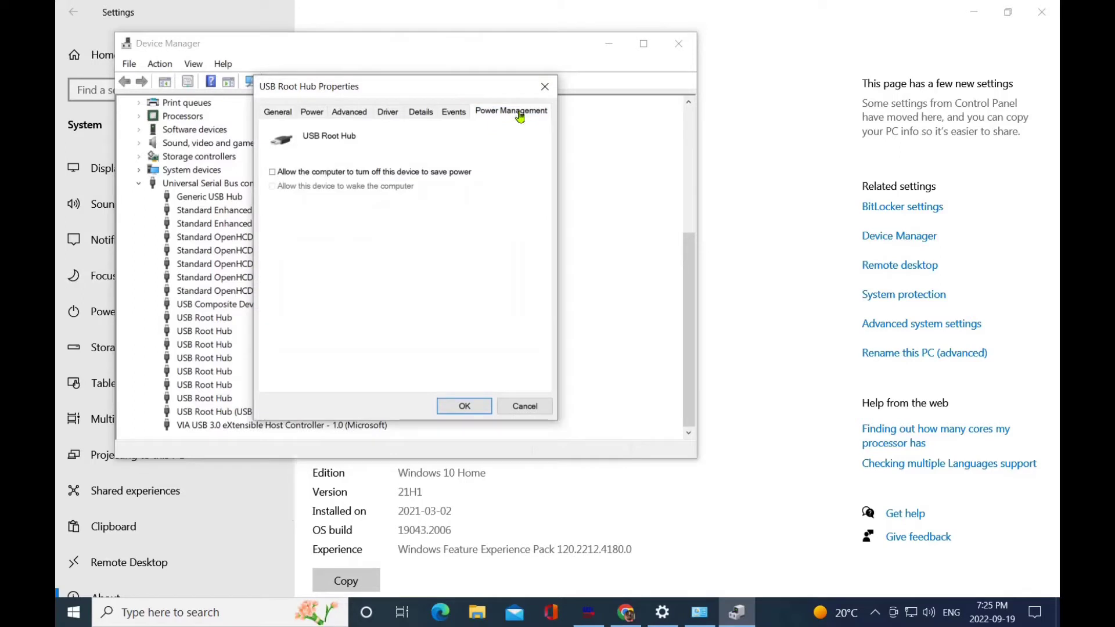
left_click(524, 405)
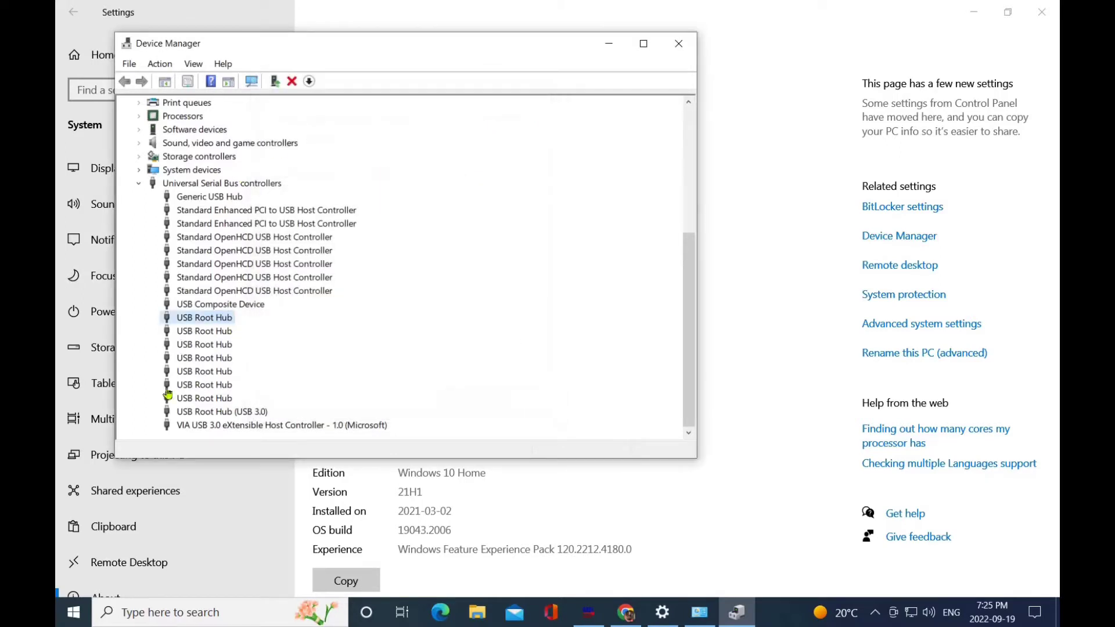
right_click(248, 415)
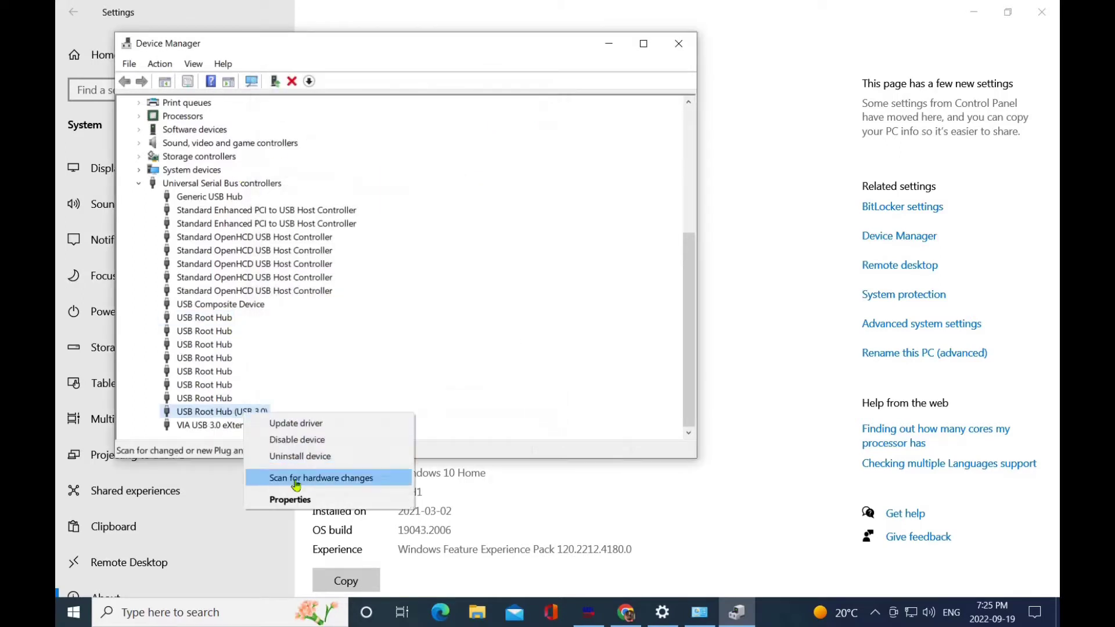
left_click(289, 499)
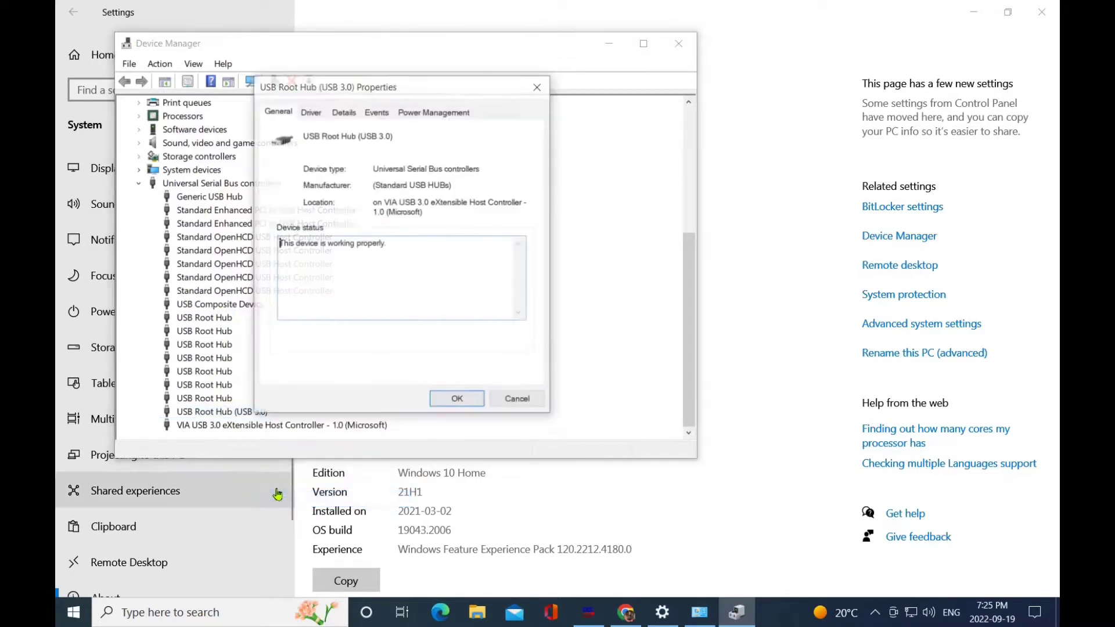
left_click(433, 113)
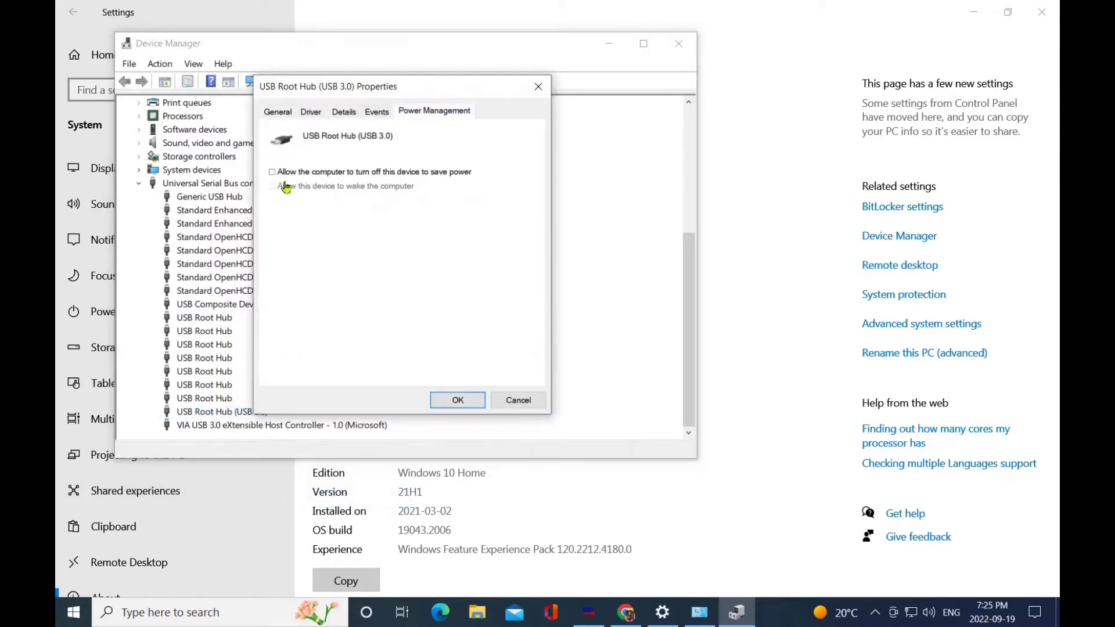
- Connect LaserGRBL to the laser on COM3 and open the Grbl Configuration table
left_click(520, 401)
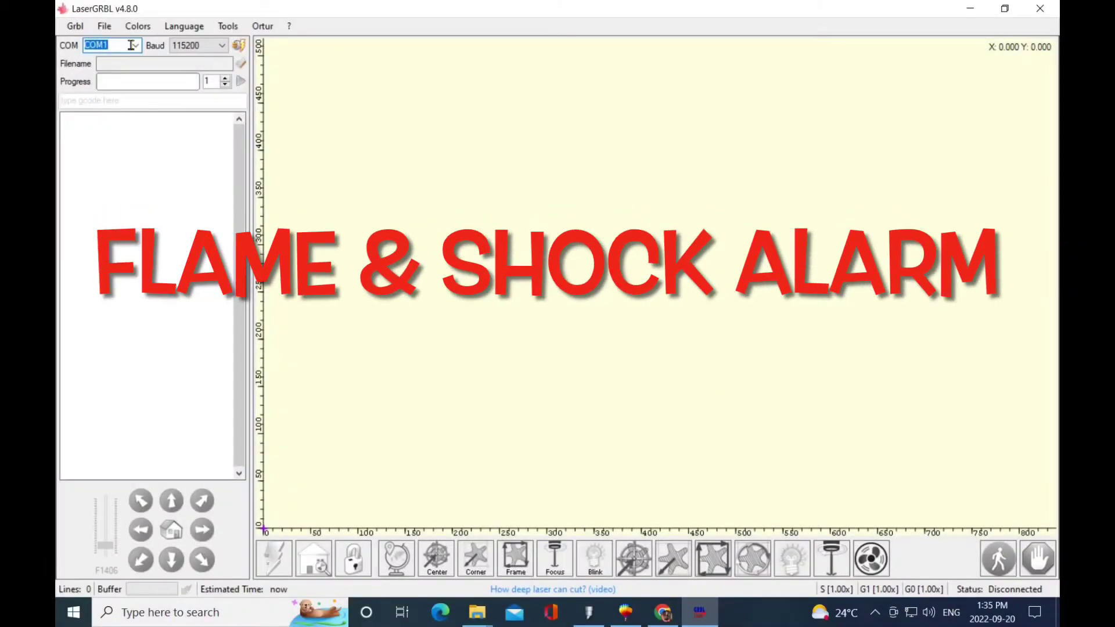
left_click(134, 45)
left_click(104, 68)
left_click(77, 26)
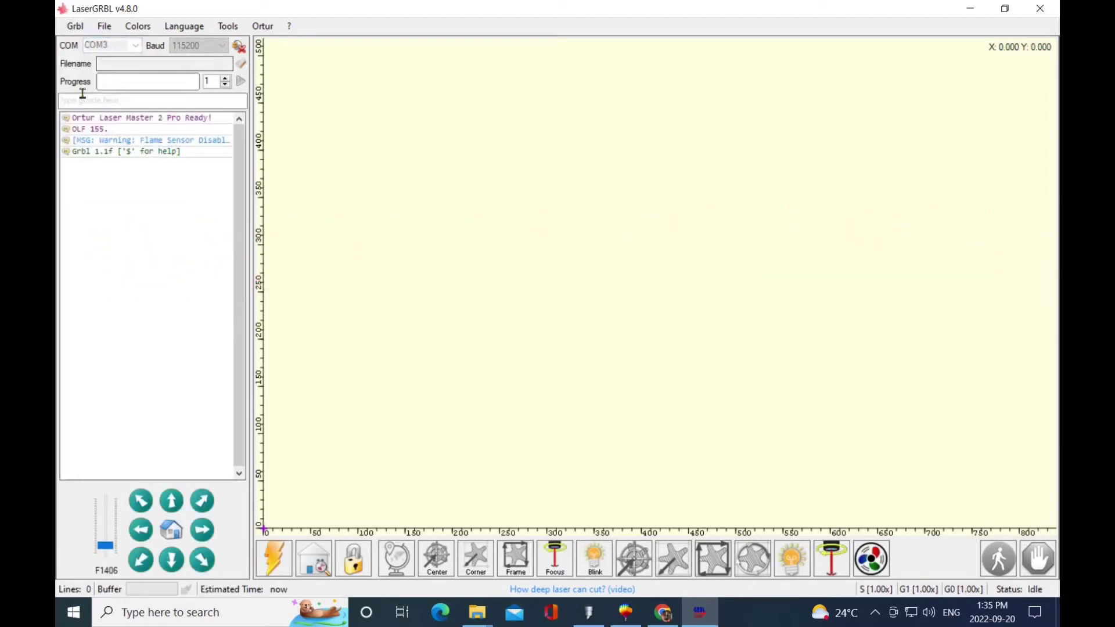
left_click(74, 27)
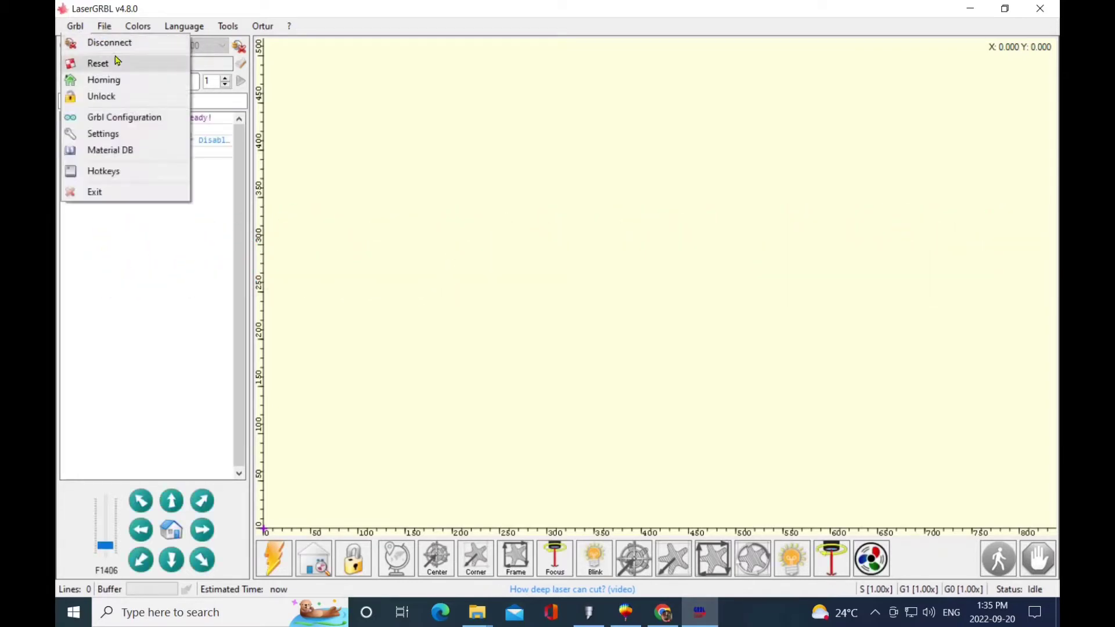
left_click(122, 119)
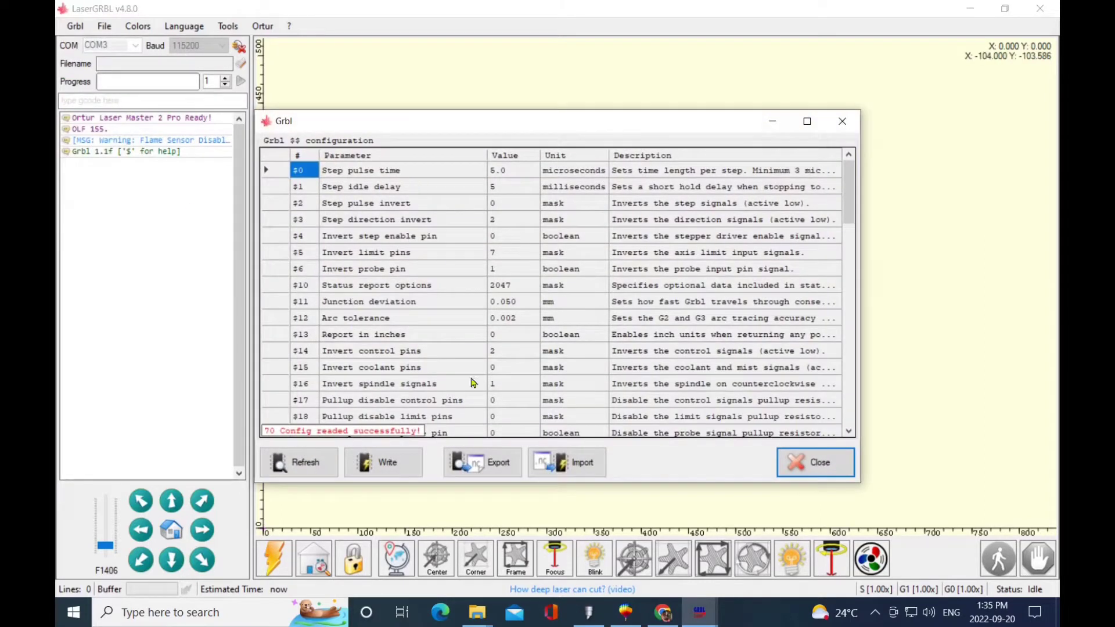
scroll(571, 349, "down", 1)
scroll(570, 348, "down", 2)
scroll(570, 349, "down", 3)
scroll(570, 348, "down", 2)
scroll(571, 348, "down", 4)
scroll(571, 348, "down", 1)
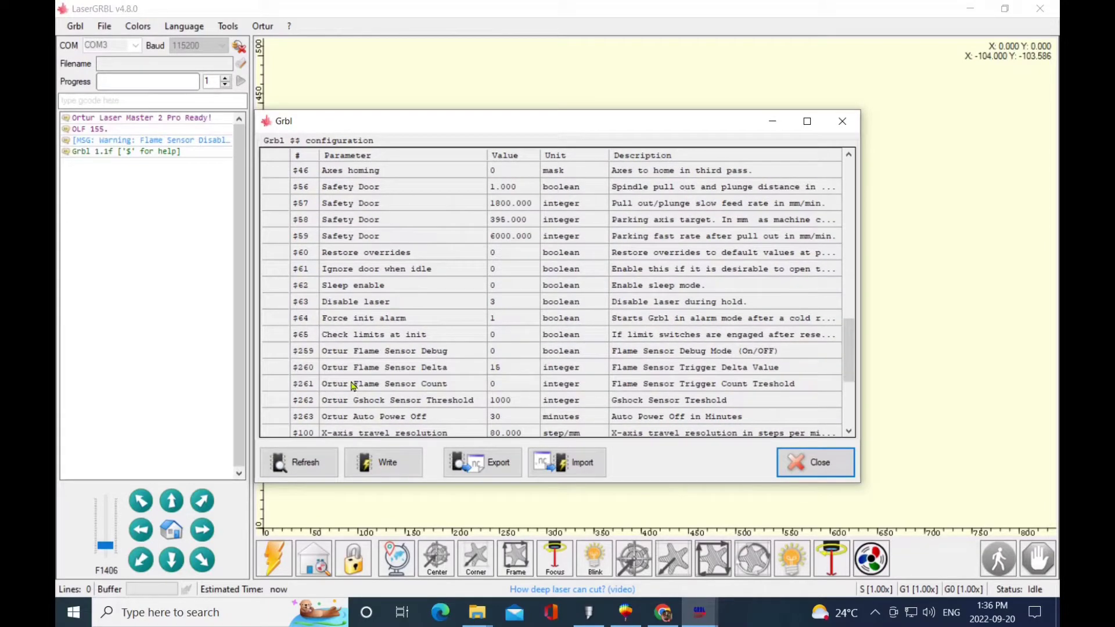
- Review $261 flame sensor count, $262 shock threshold, and $130/$131 X and Y maximum travel
left_click(501, 386)
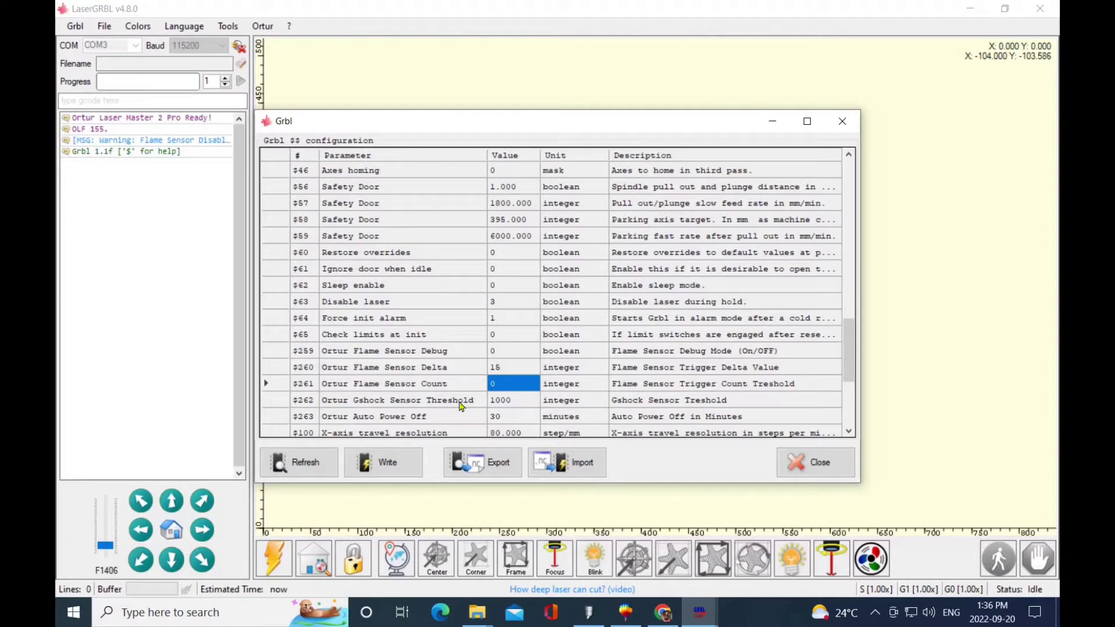
left_click(518, 399)
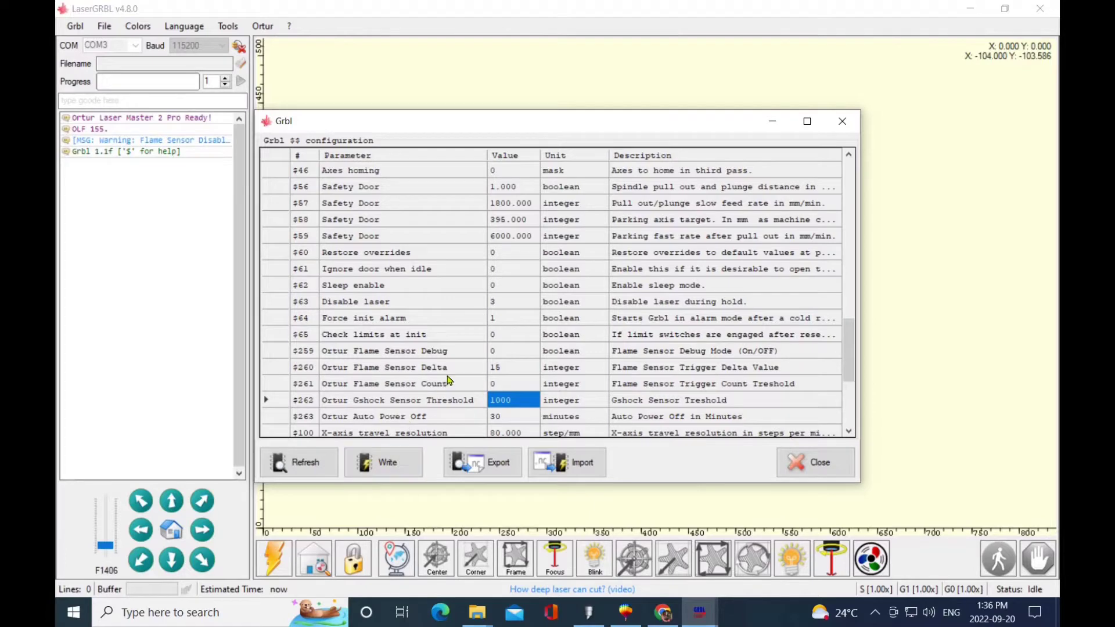
scroll(447, 380, "down", 1)
scroll(447, 380, "down", 1)
scroll(465, 364, "down", 1)
scroll(465, 365, "down", 1)
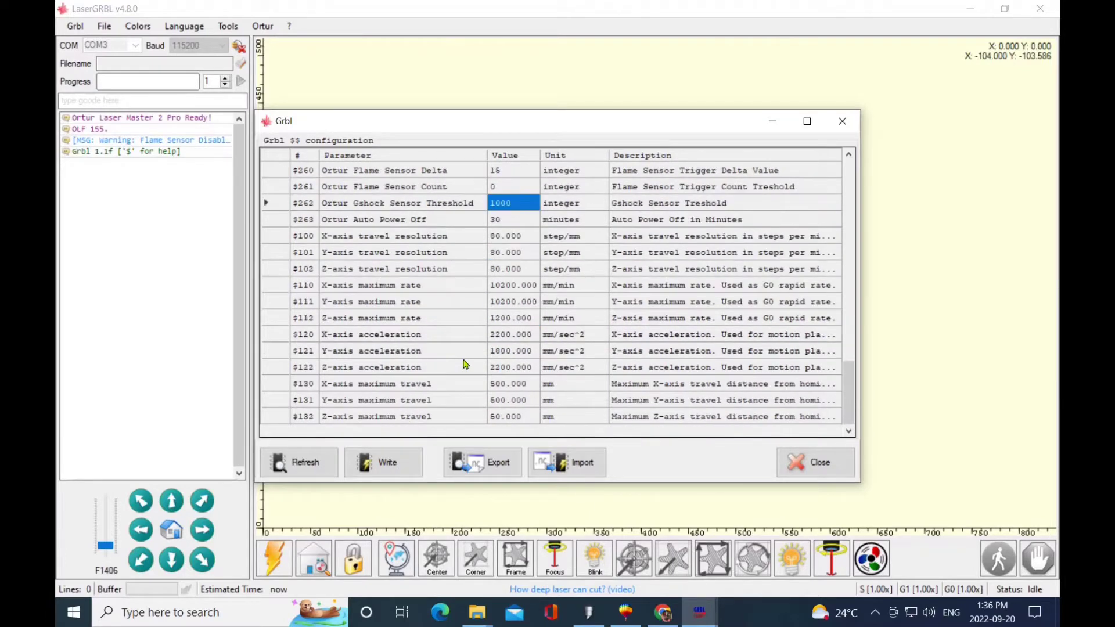
left_click(501, 385)
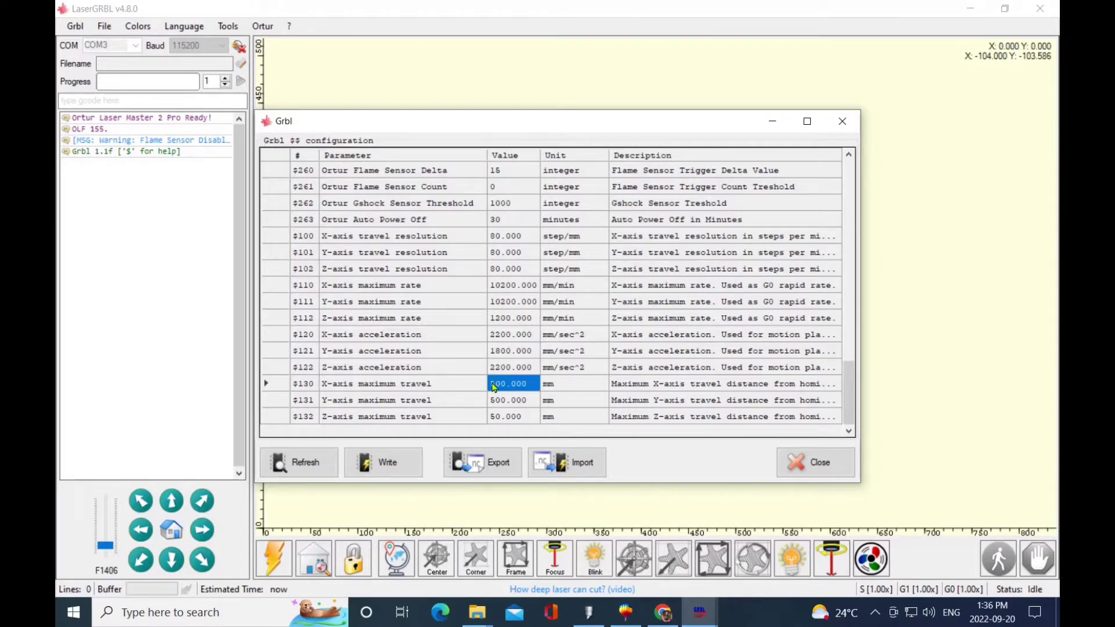
left_click(509, 401)
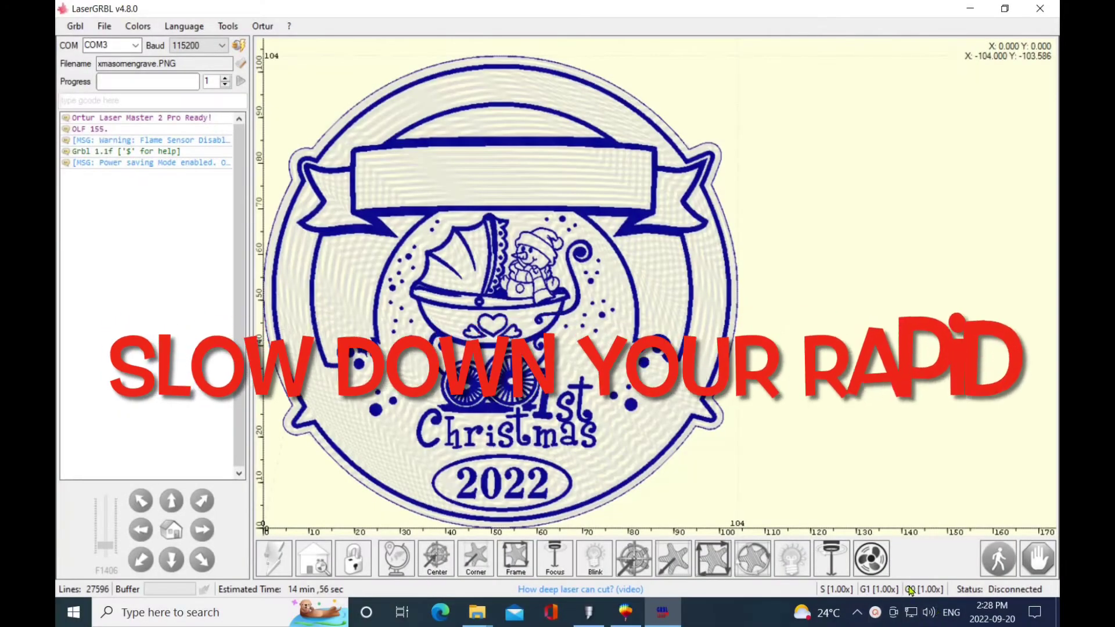
- Switch to LaserGRBL and open its Settings dialog from the Grbl menu
left_click(898, 592)
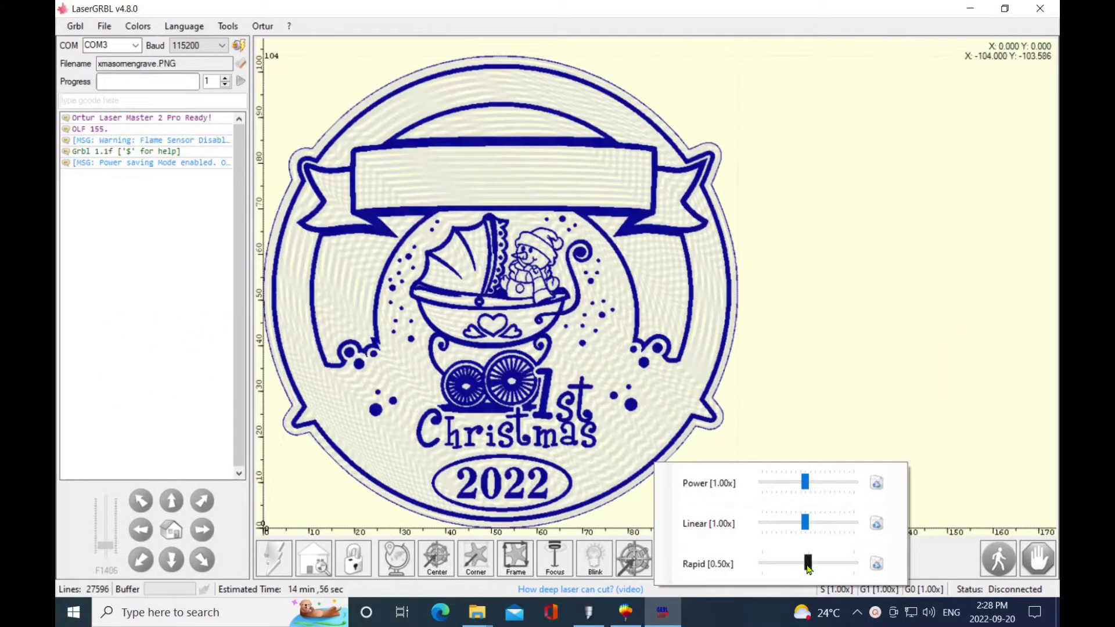
left_click(75, 25)
left_click(100, 135)
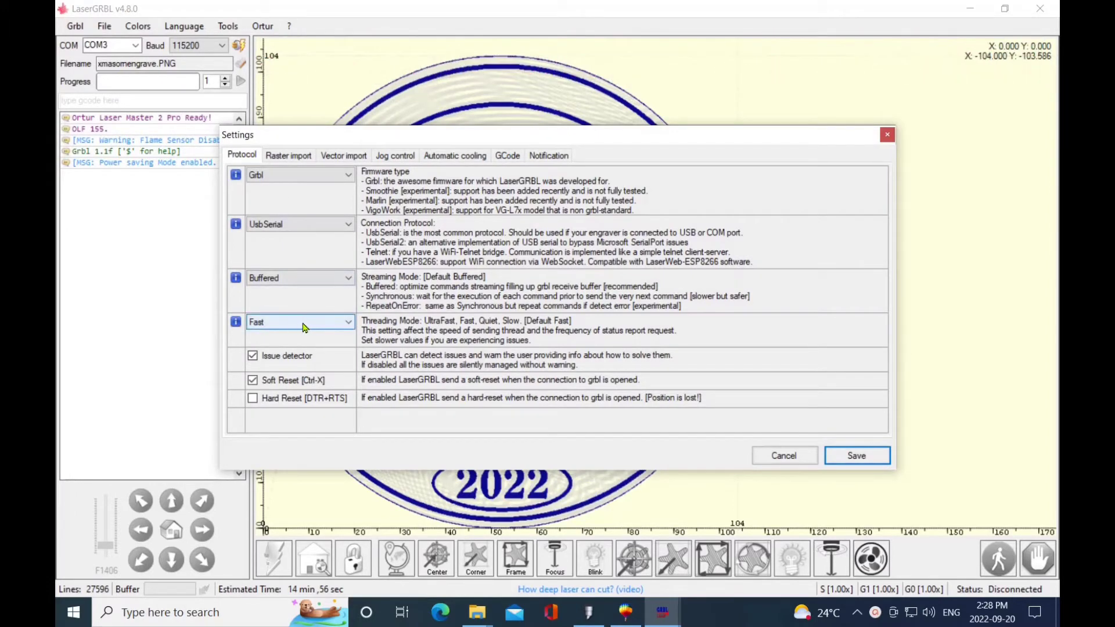
- Browse the Raster Import, Vector Import, Jog, Autocooling, GCode and Sound settings tabs
left_click(292, 157)
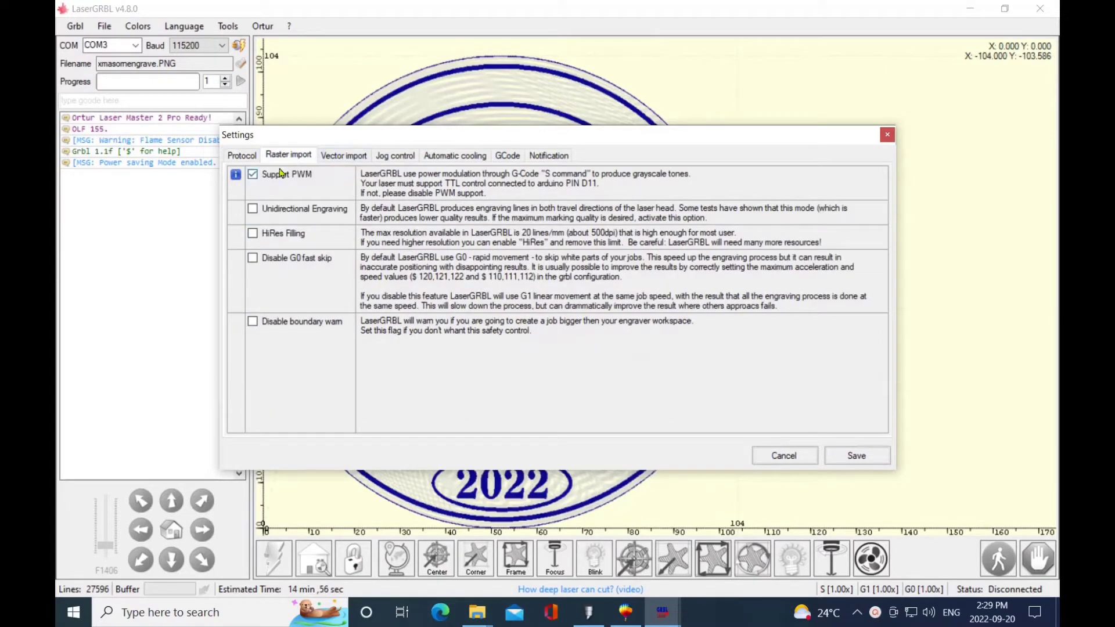
left_click(343, 156)
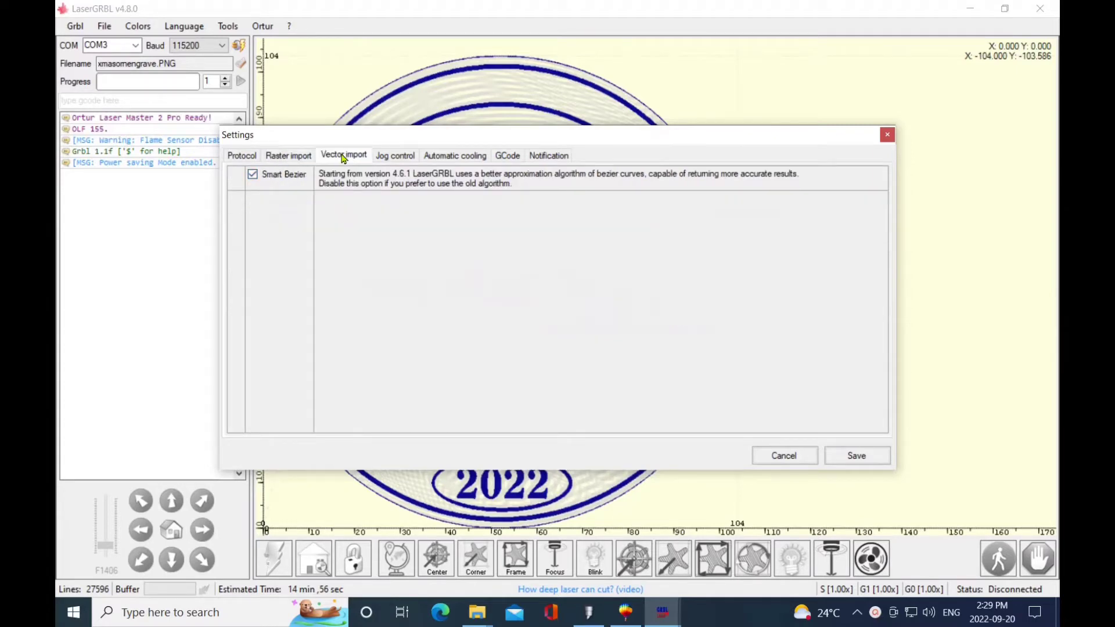
left_click(395, 158)
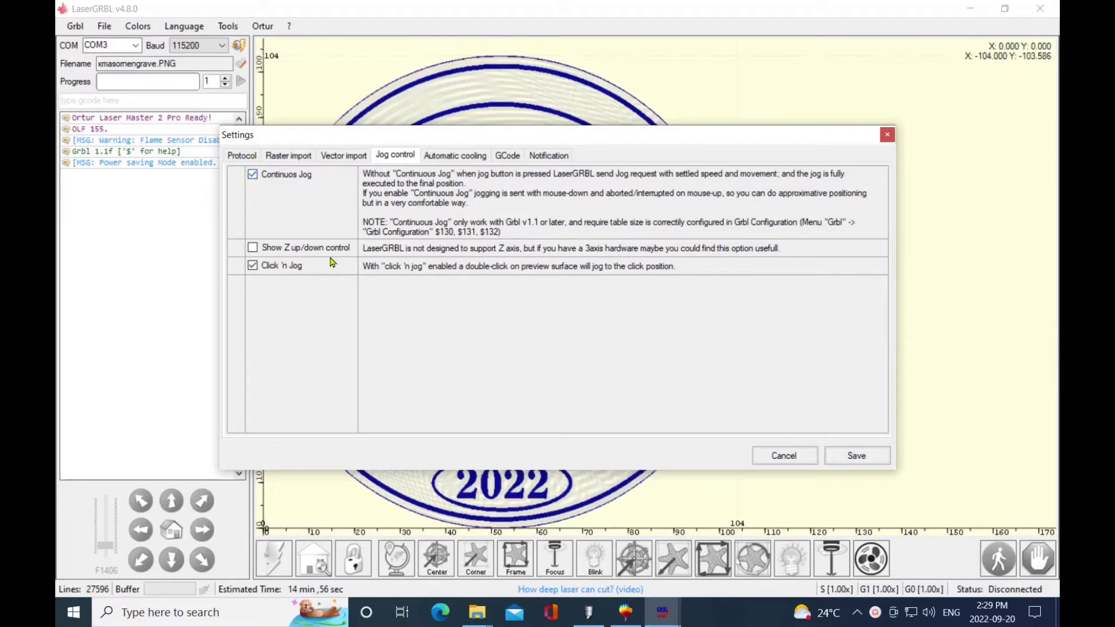
left_click(464, 157)
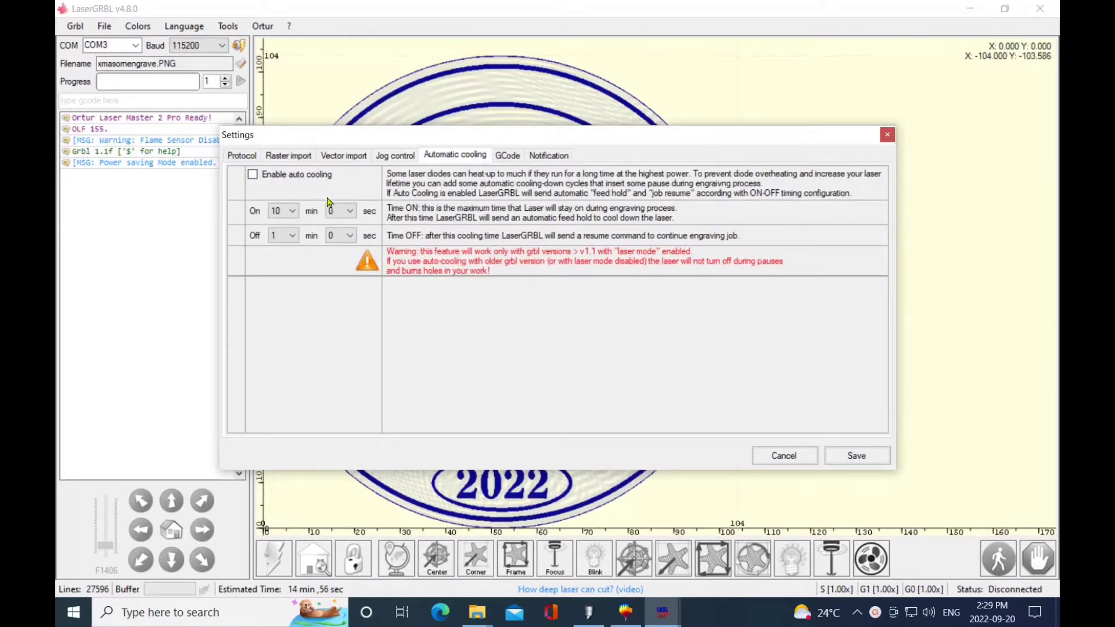
left_click(512, 157)
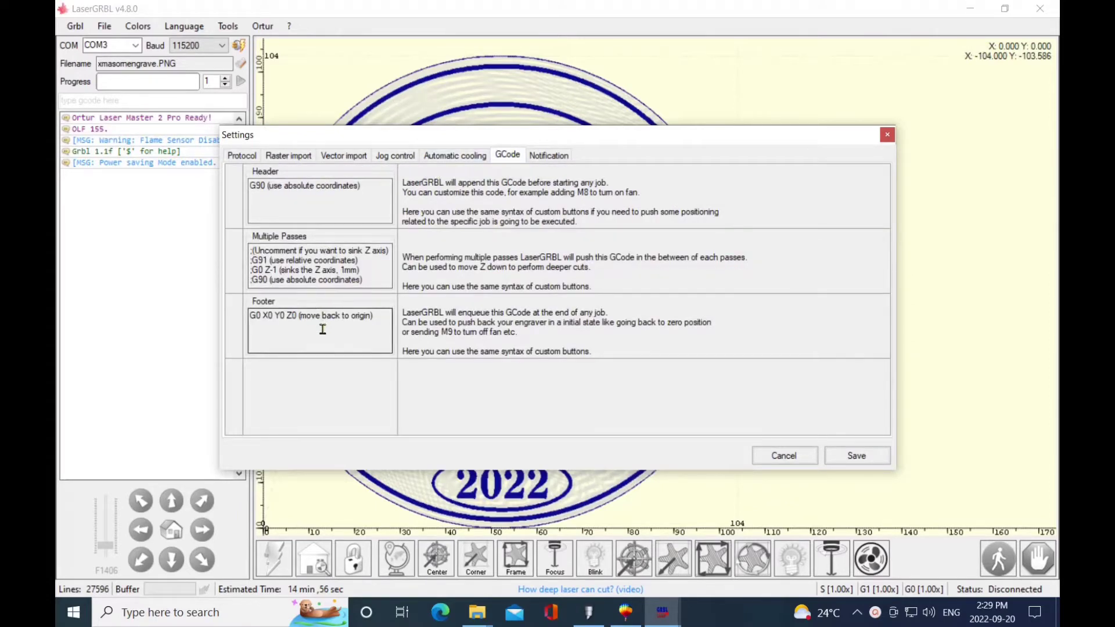
left_click(549, 157)
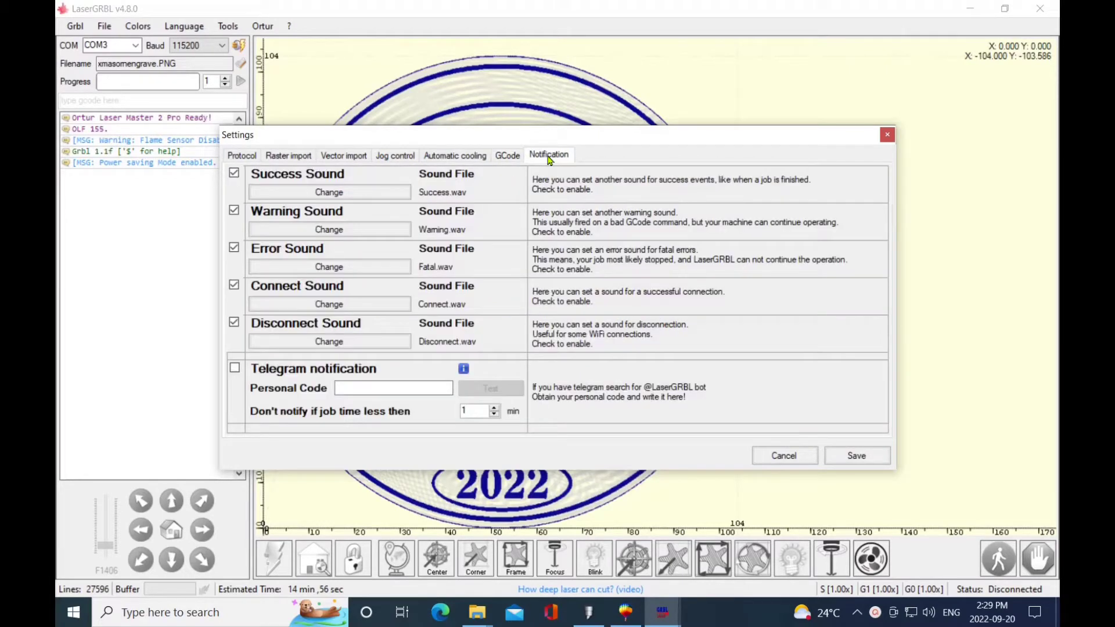
left_click(243, 159)
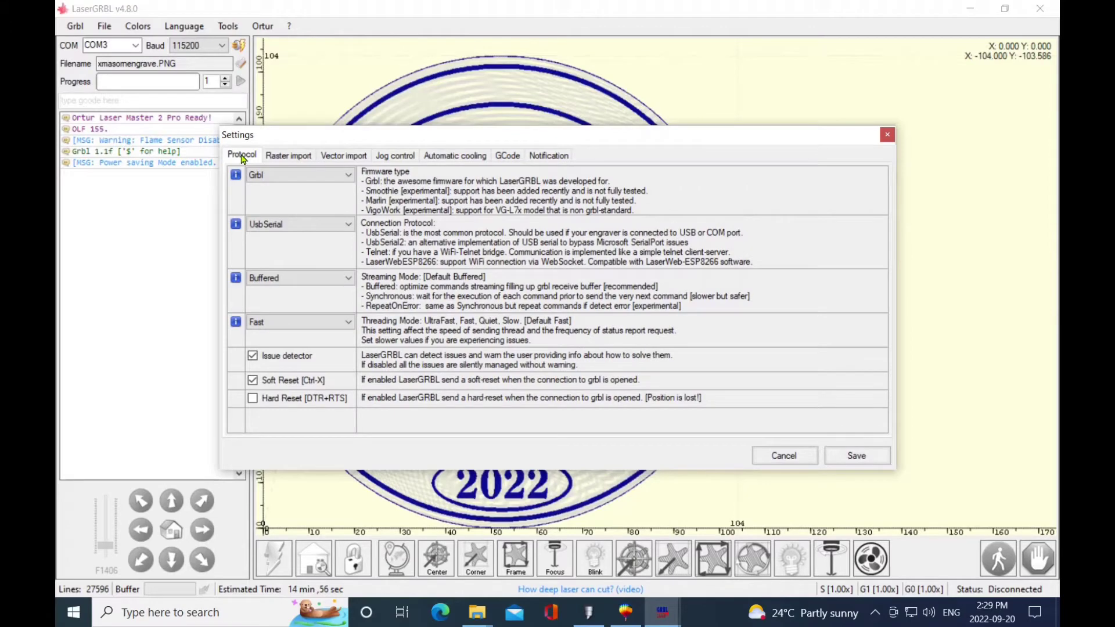
- On the Protocol tab, keep Grbl firmware, UsbSerial, Buffered streaming and Fast threading
left_click(350, 179)
left_click(350, 178)
left_click(350, 227)
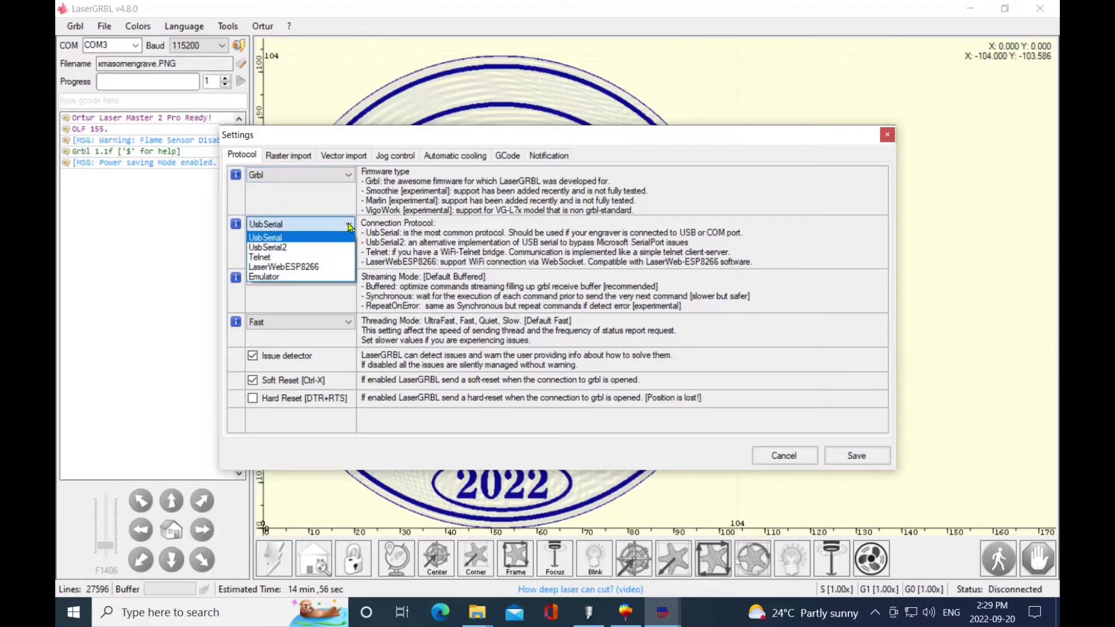
left_click(350, 227)
left_click(349, 280)
left_click(347, 280)
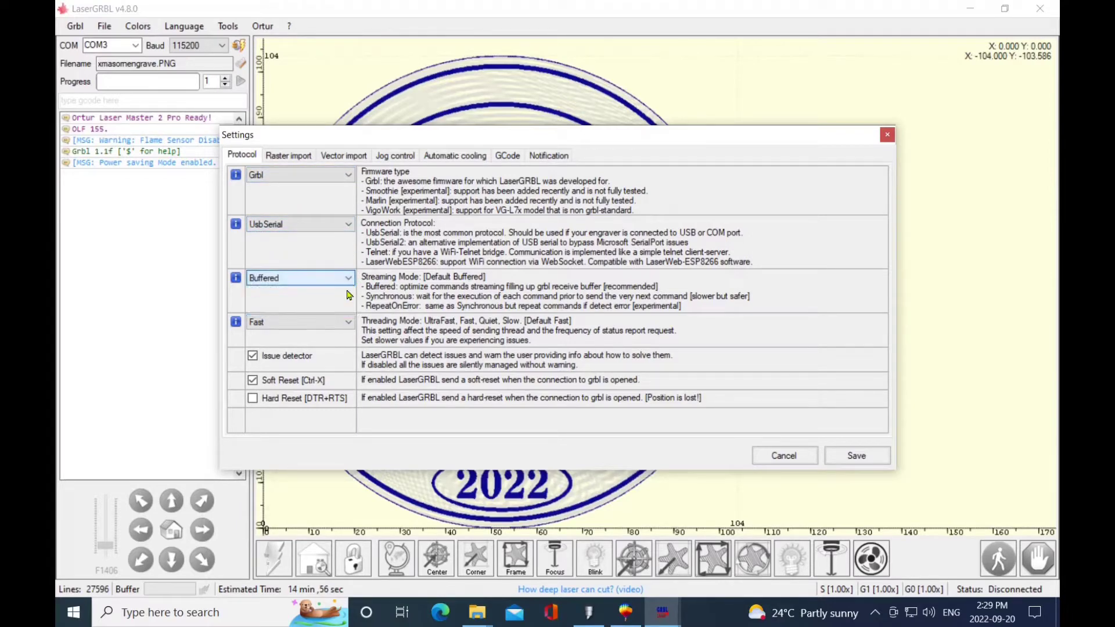
left_click(349, 324)
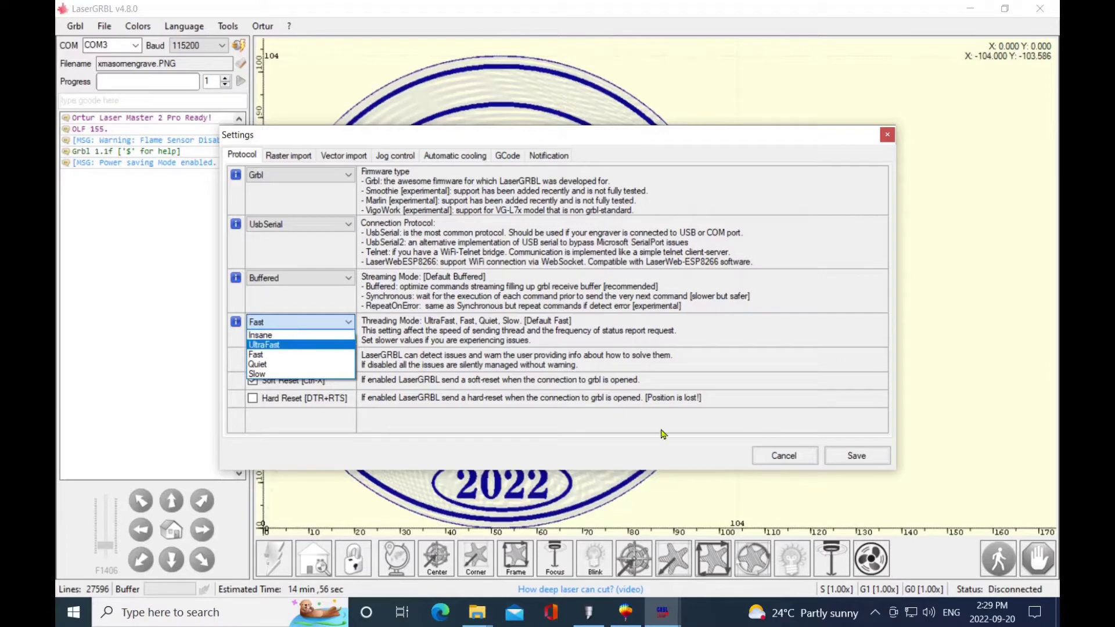
left_click(260, 357)
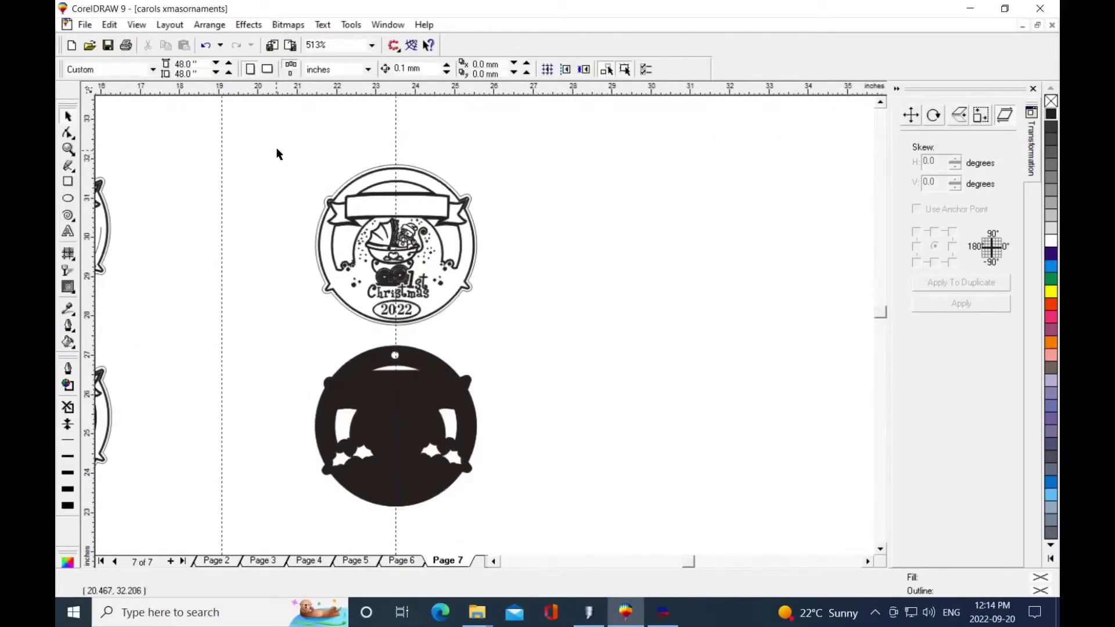
- Export the selected top ornament as black-and-white PNG 'xmasornengrave'
left_click_drag(273, 149, 520, 332)
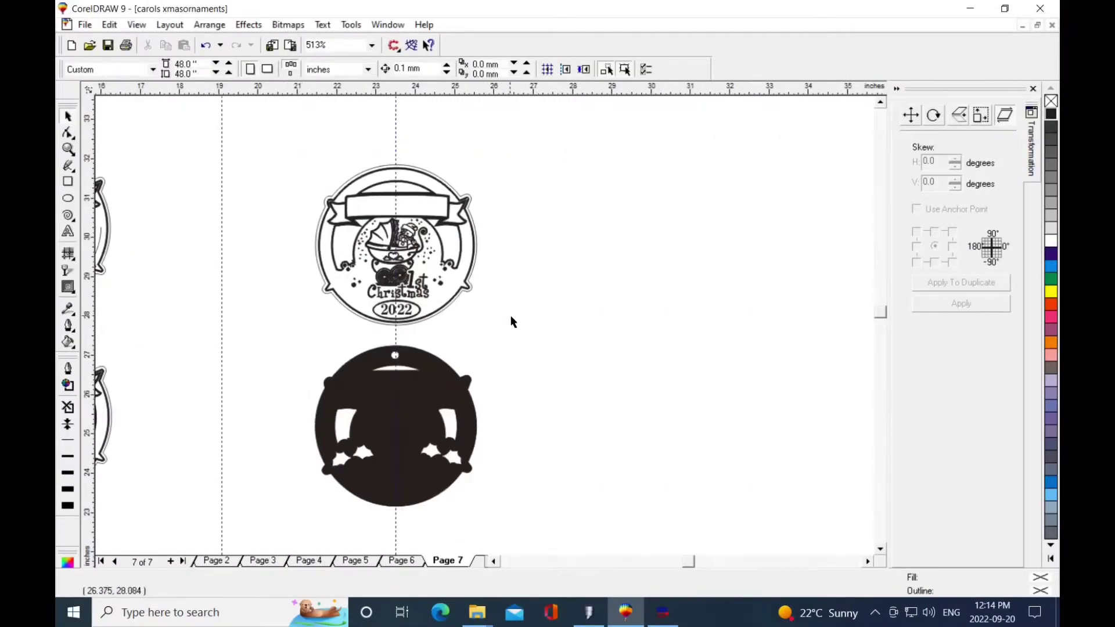
left_click(85, 25)
left_click(113, 216)
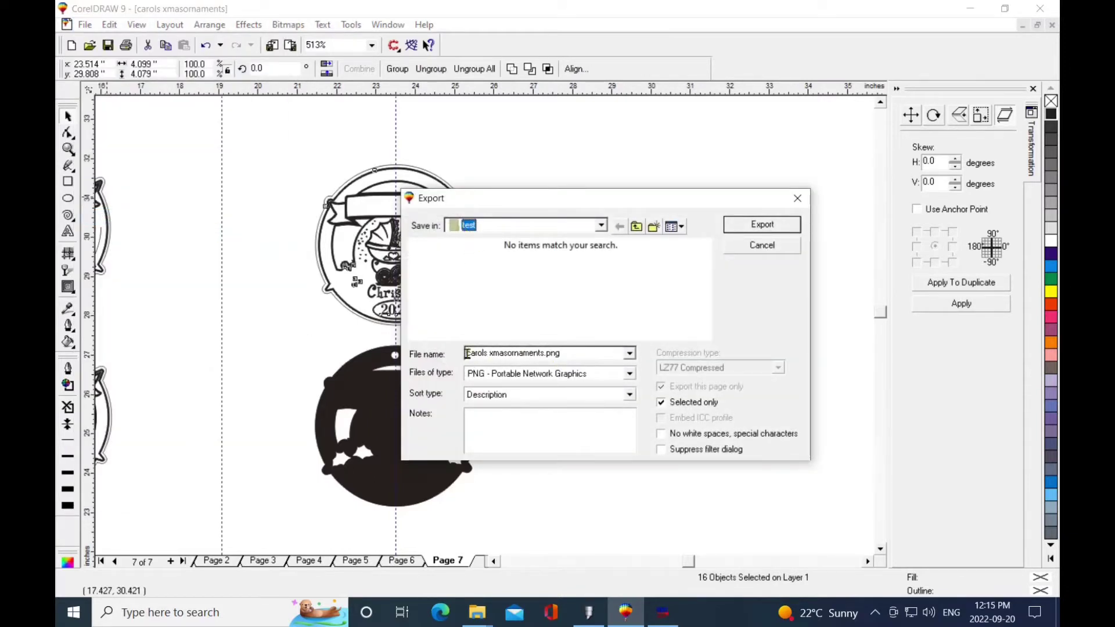
left_click_drag(466, 352, 652, 353)
type("xma")
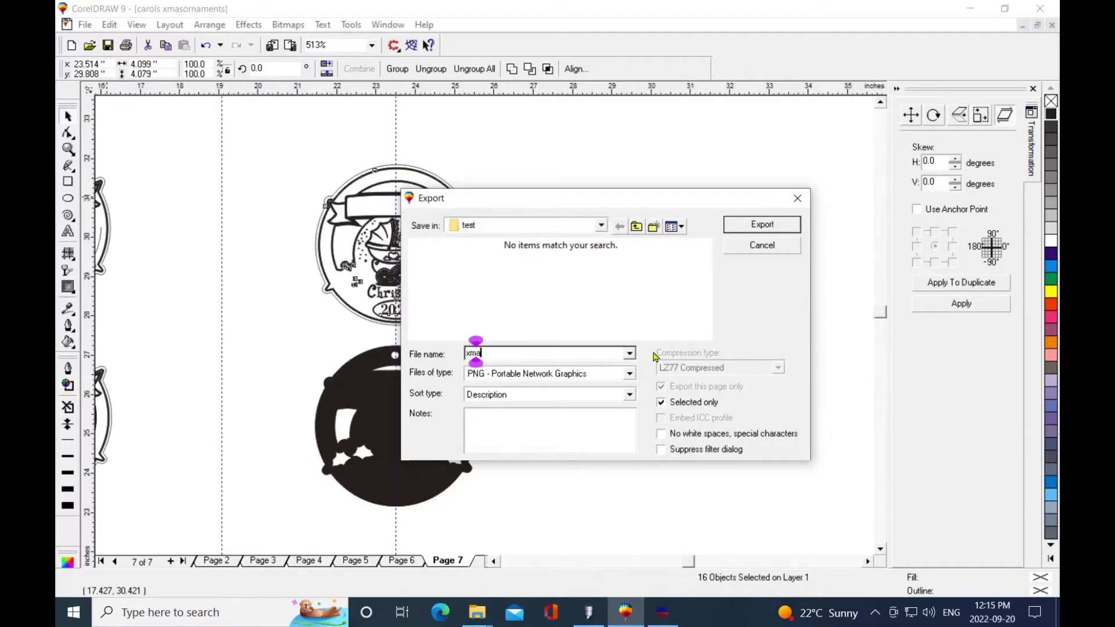
type("sornengrave")
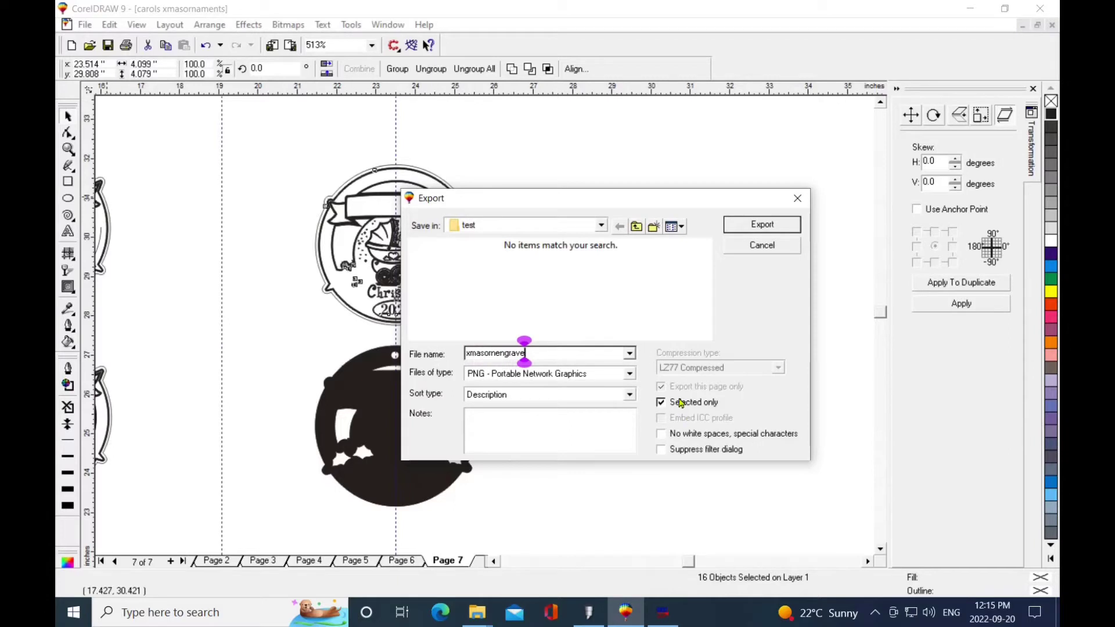
left_click(762, 225)
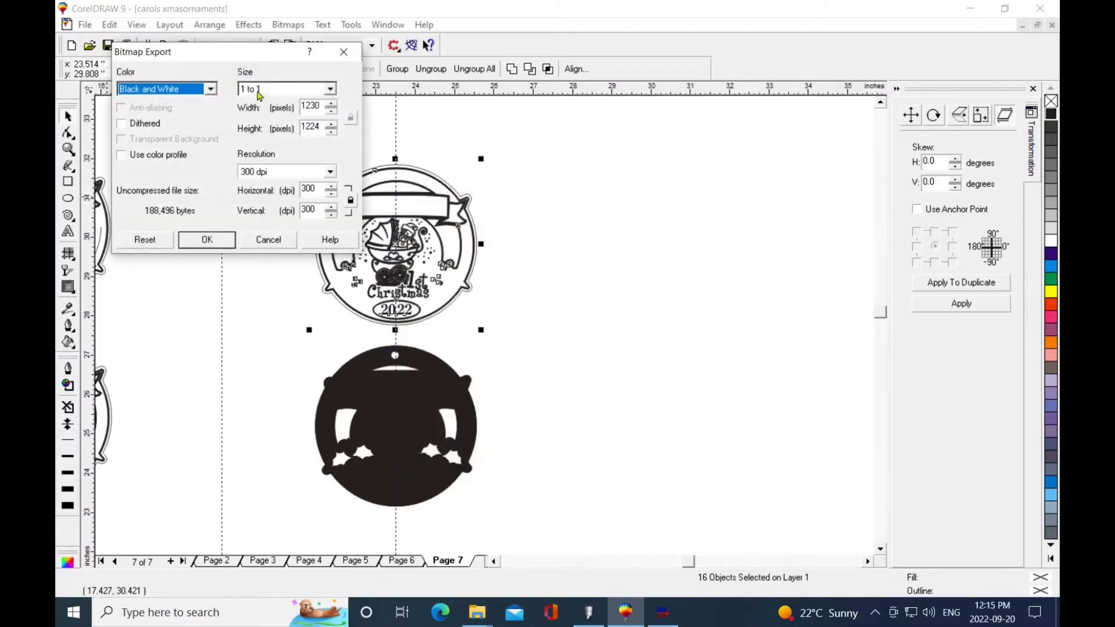
left_click(216, 245)
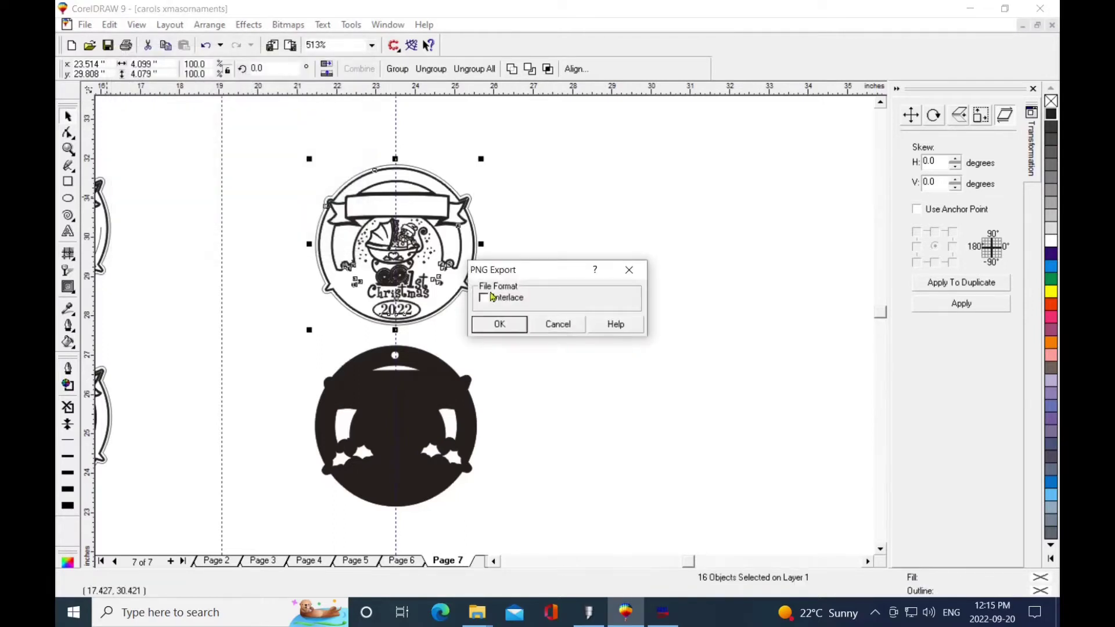
left_click(484, 298)
left_click(510, 325)
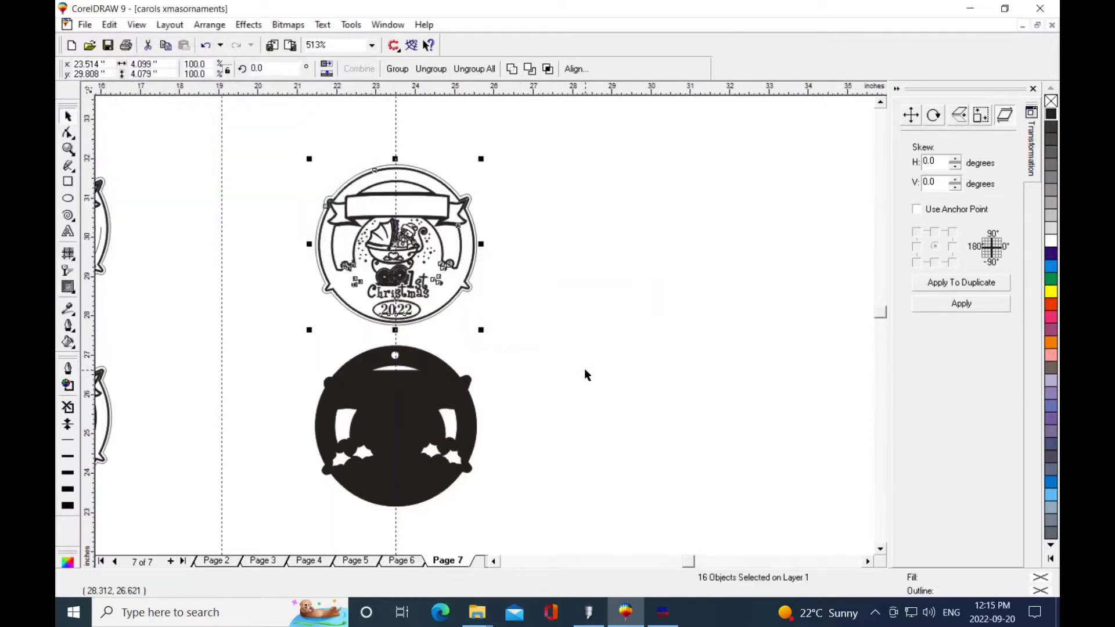
left_click(267, 374)
- Select the solid black ornament and export it as PNG 'xmasornol' with black-and-white settings
left_click_drag(273, 344, 543, 517)
left_click(84, 24)
left_click(126, 219)
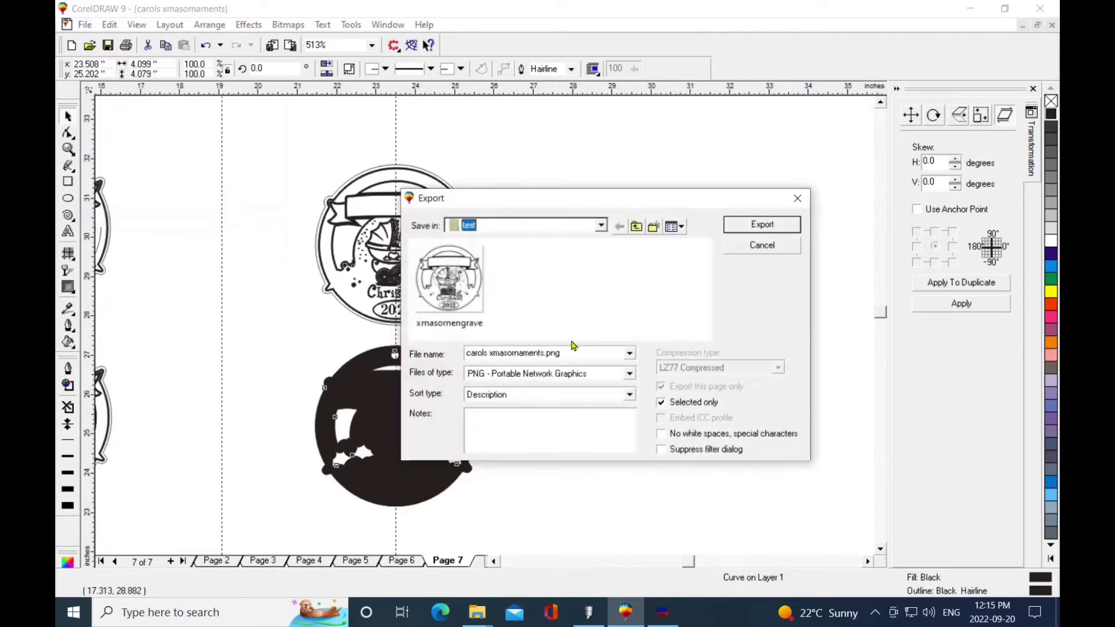
double_click(507, 353)
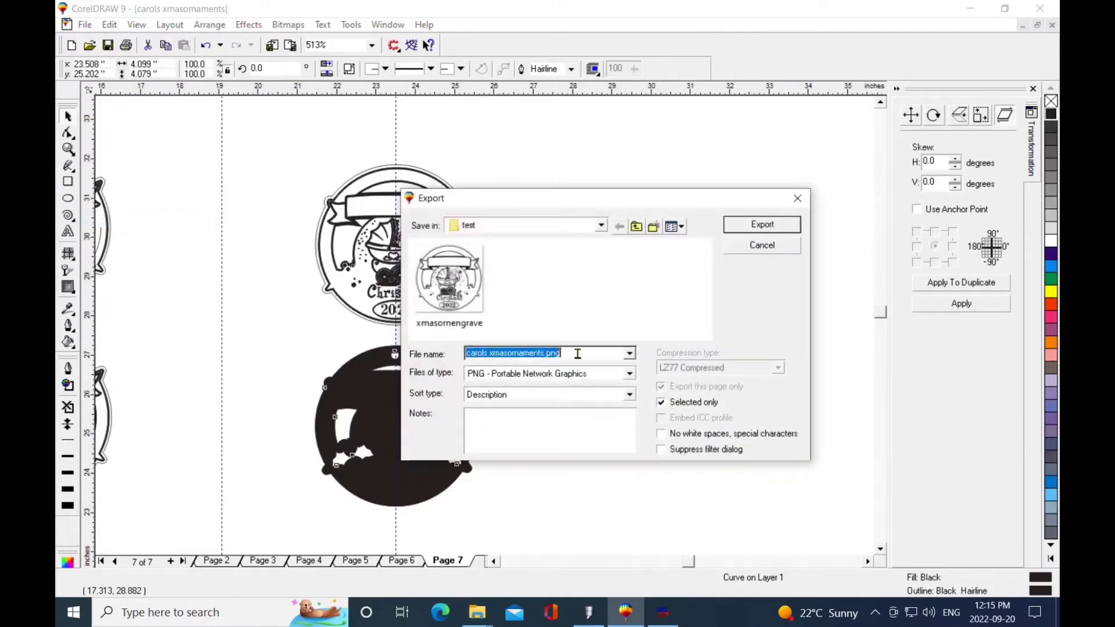
type("xmasorno")
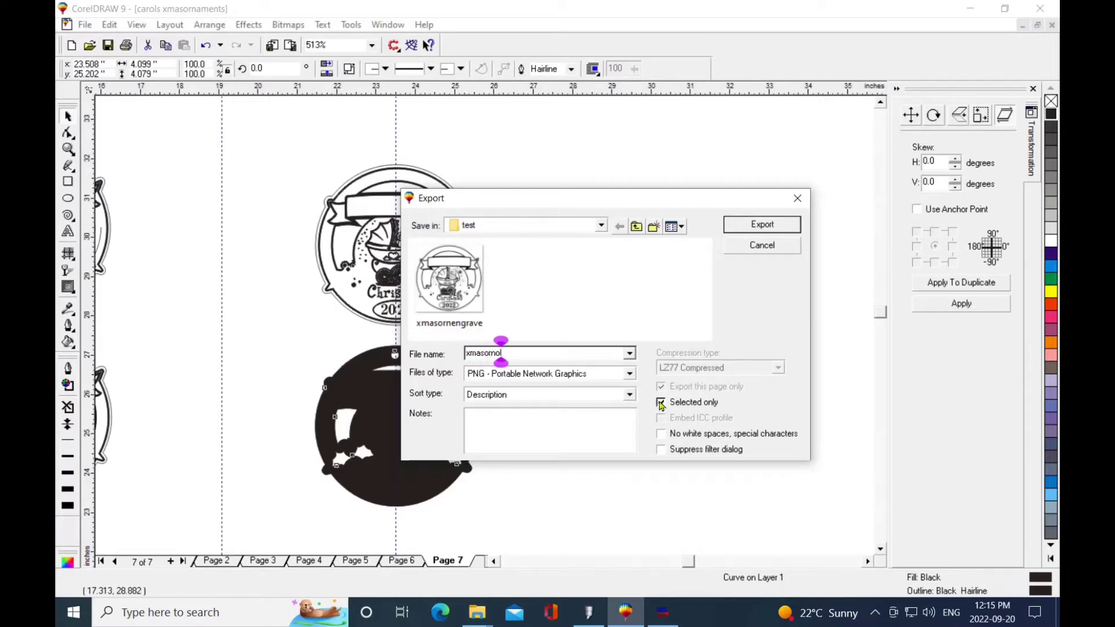
left_click(744, 224)
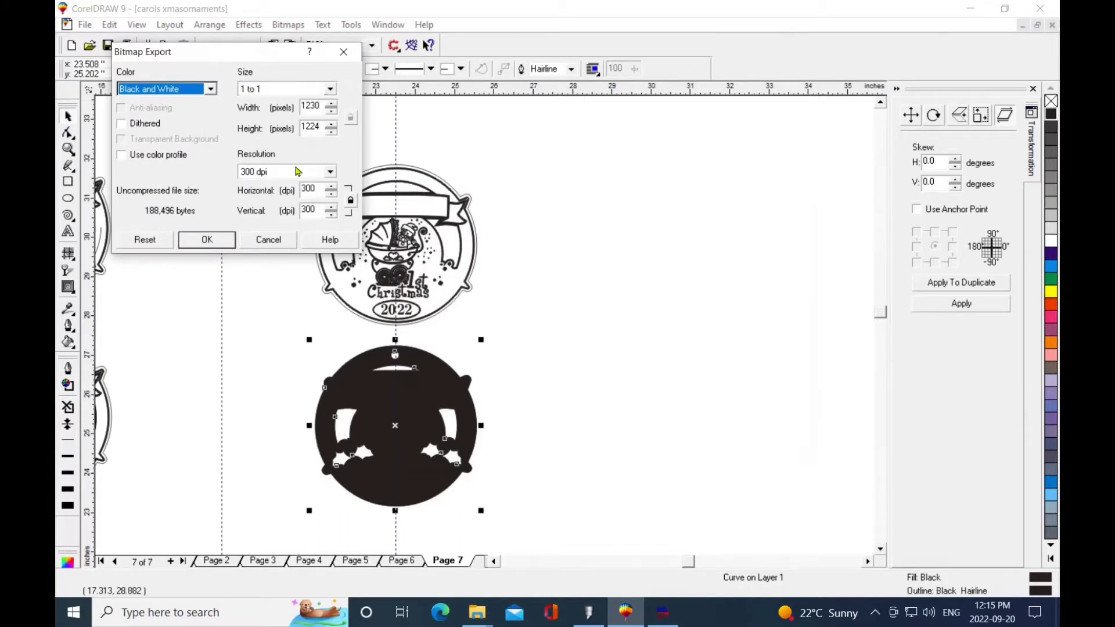
left_click(208, 240)
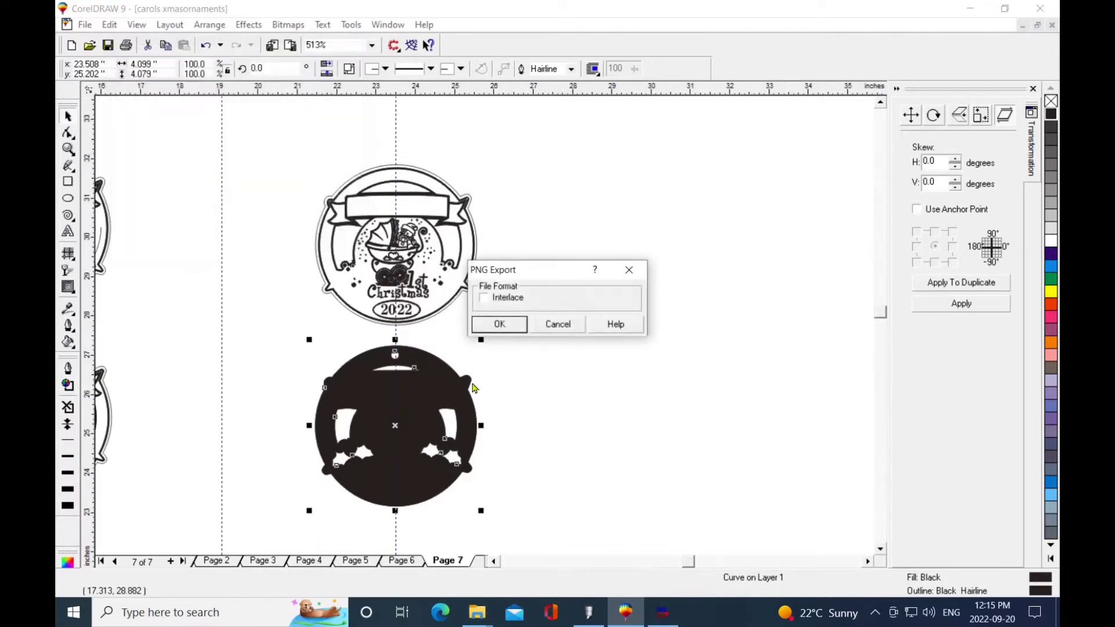
- Finish the xmasornol export, switch to LaserGRBL and connect to the Ortur engraver
left_click(498, 324)
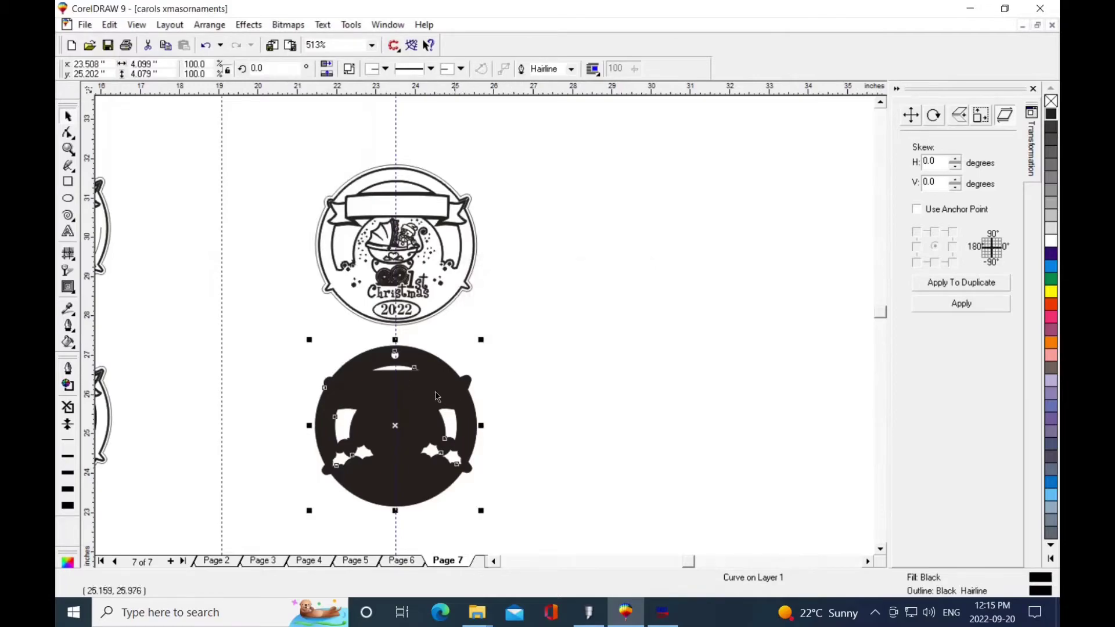
left_click(662, 613)
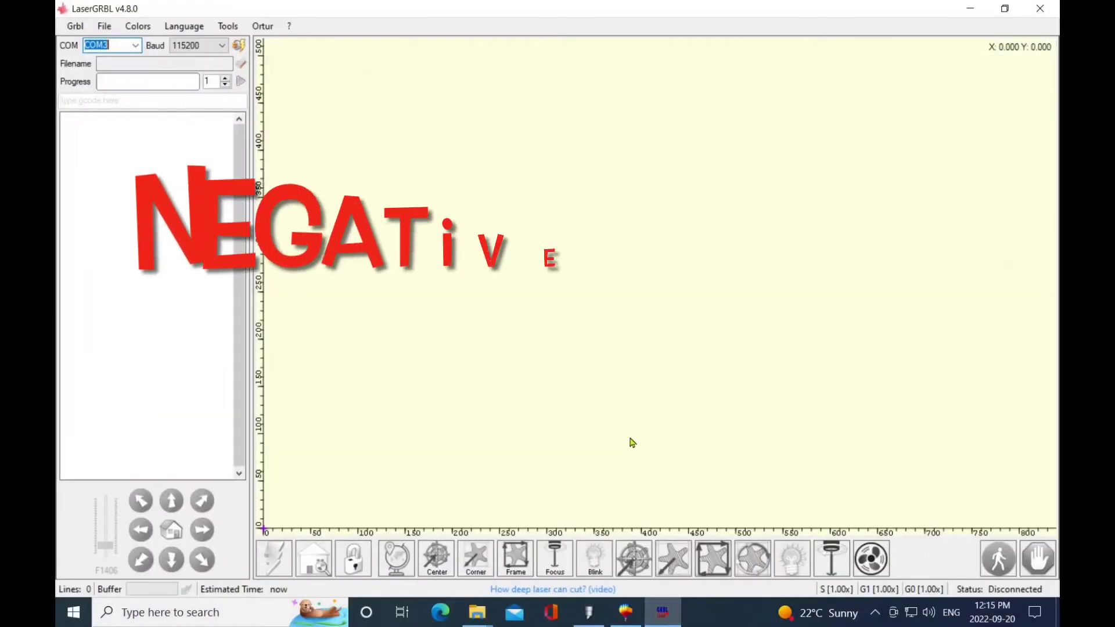
left_click(76, 25)
left_click(101, 42)
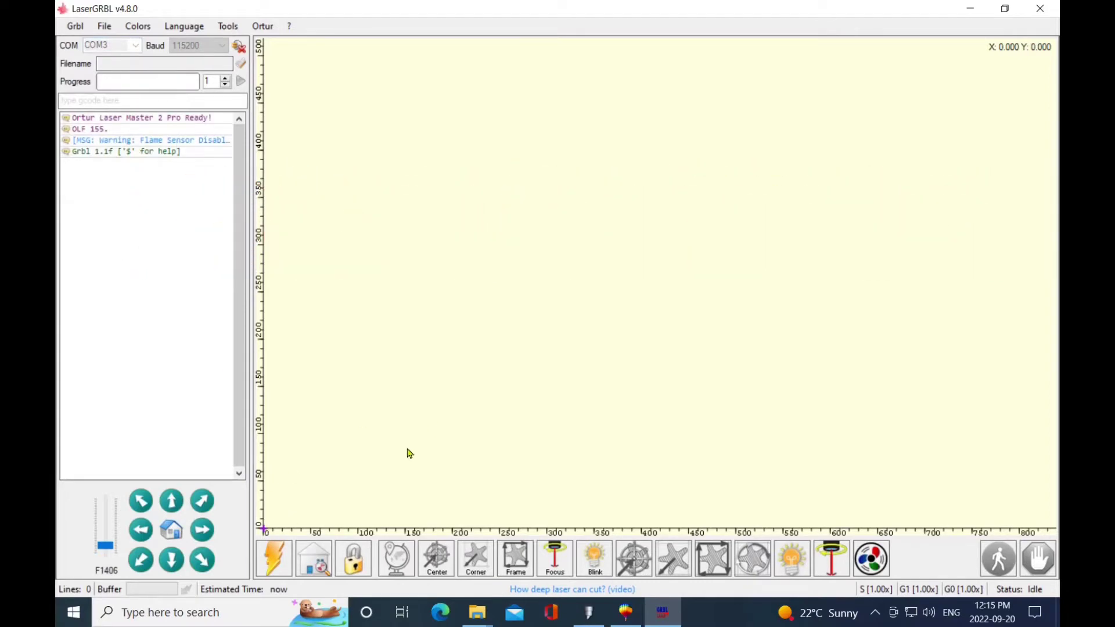
- Open the xmasornengrave image and import it using Line To Line Tracing conversion
left_click(104, 25)
left_click(103, 26)
left_click(123, 47)
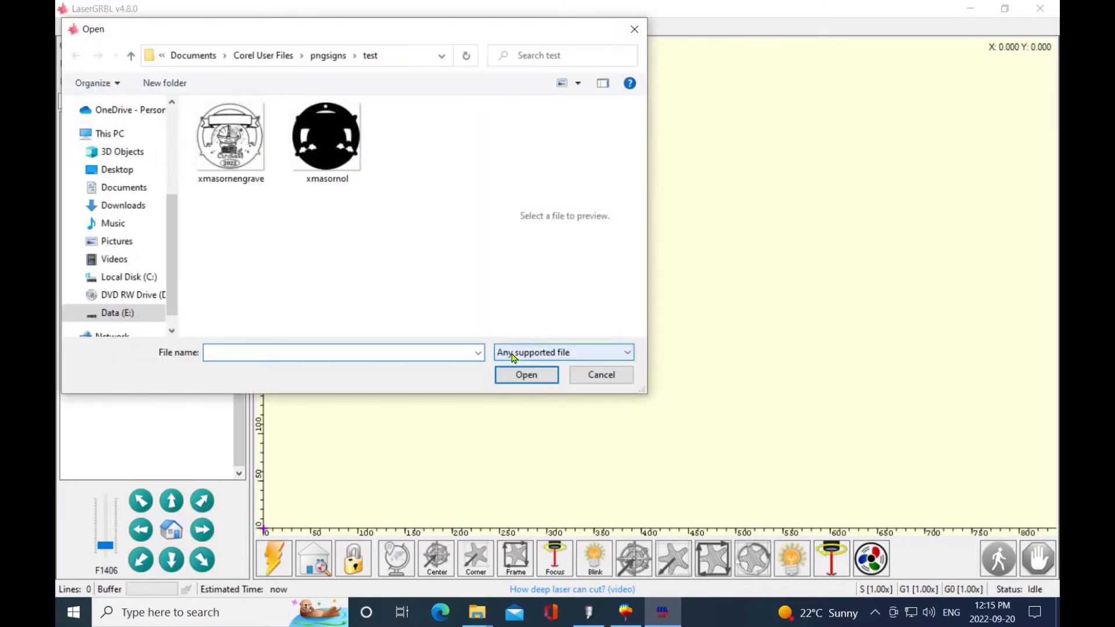
left_click(239, 163)
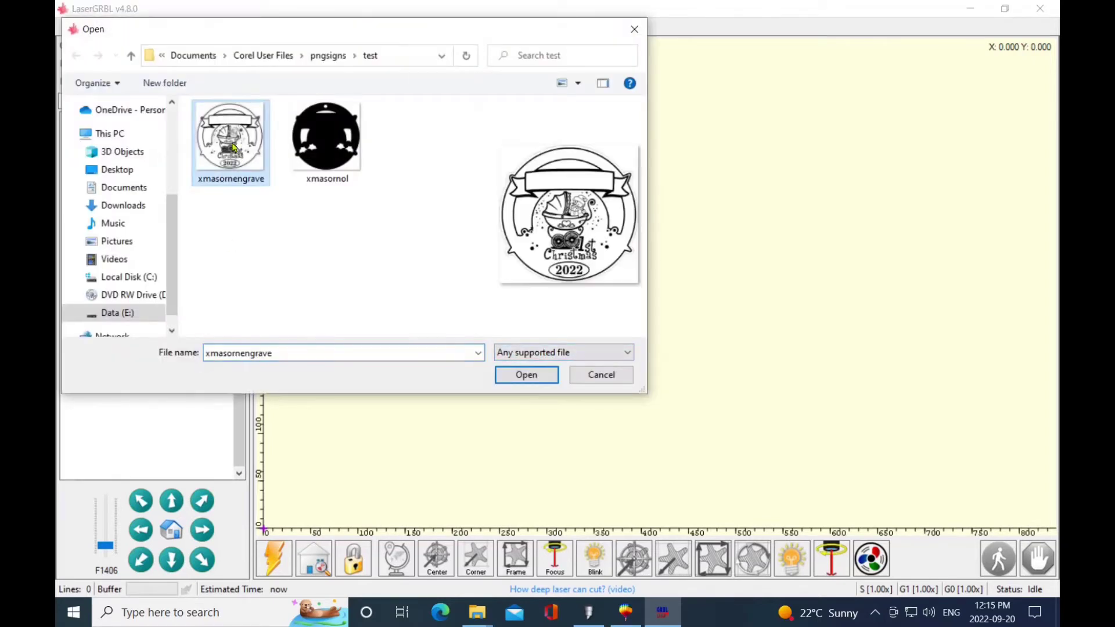
left_click(527, 376)
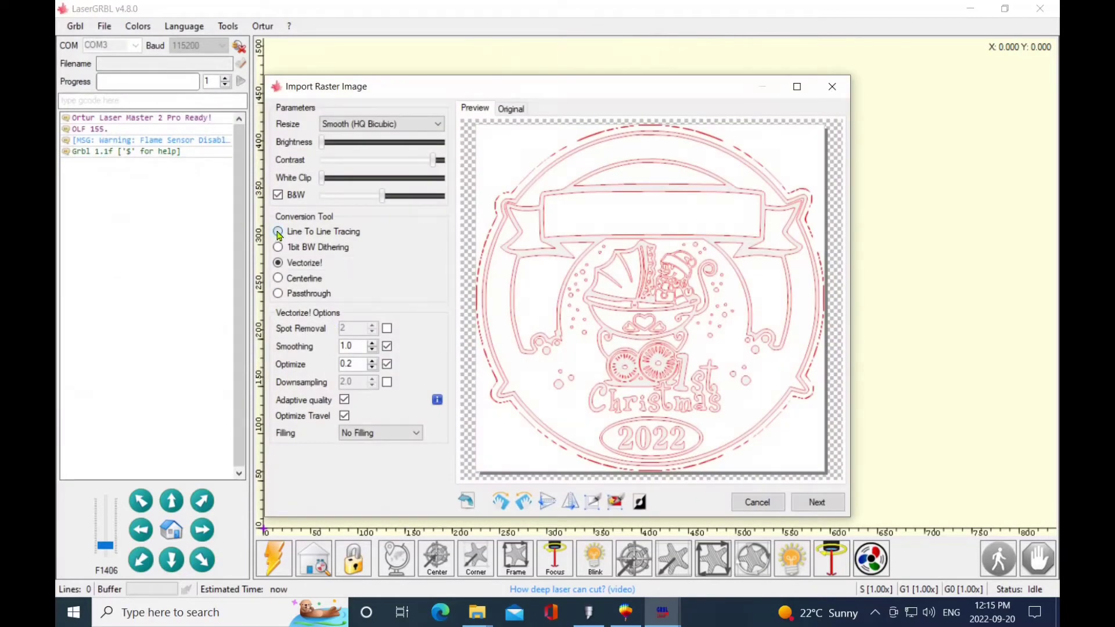
left_click(278, 231)
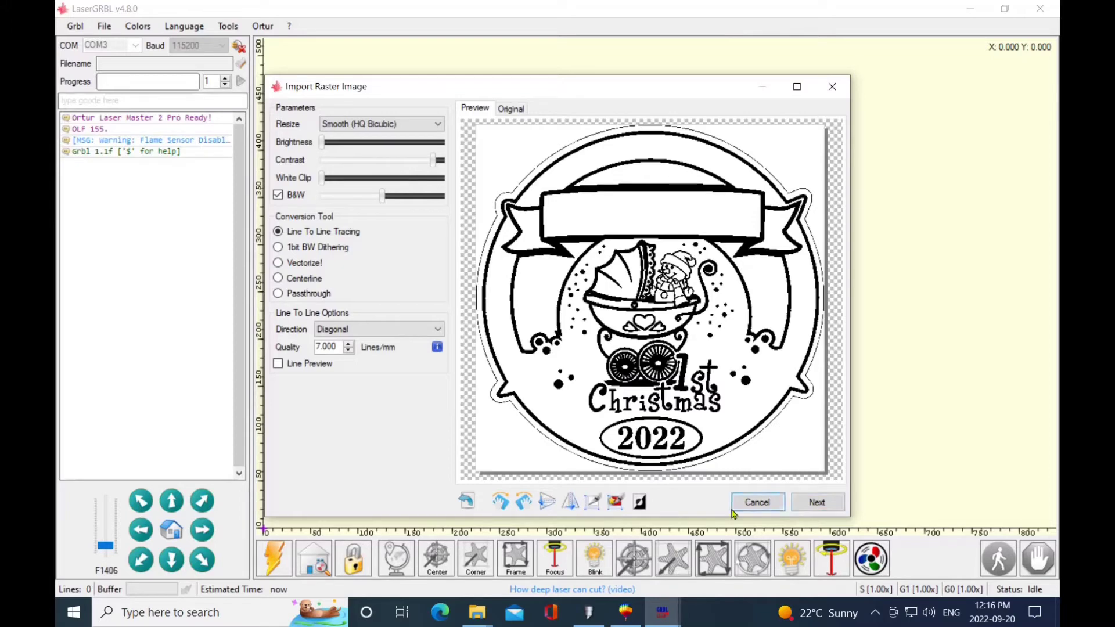
- Create the engraving job at 2200 mm/min, M4 Dynamic Power, S-MIN 50, autosized
left_click(816, 504)
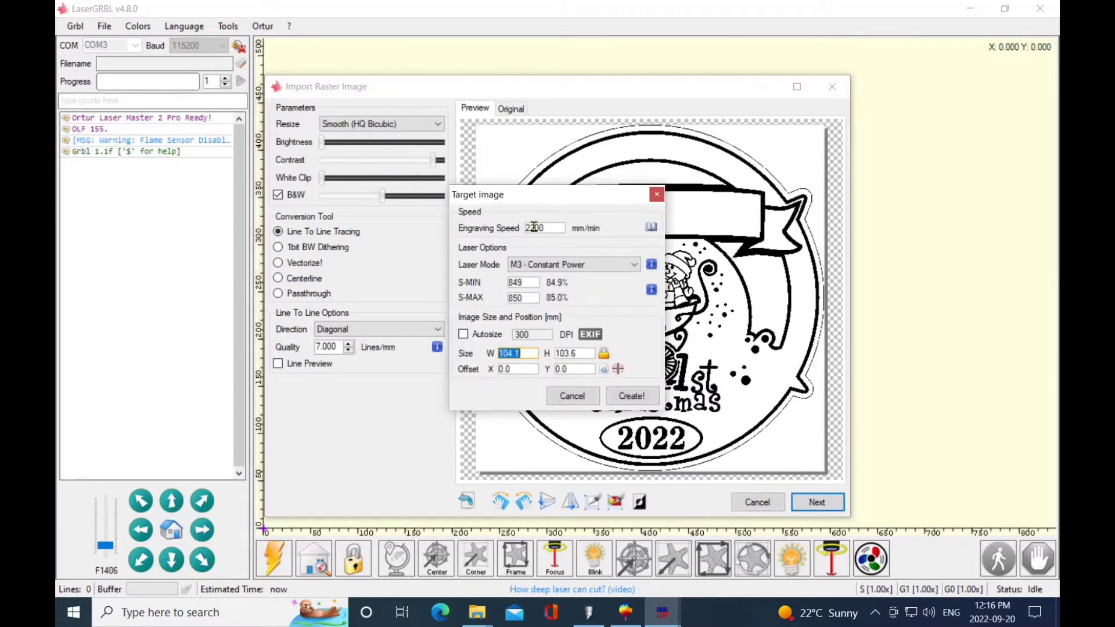
left_click(634, 265)
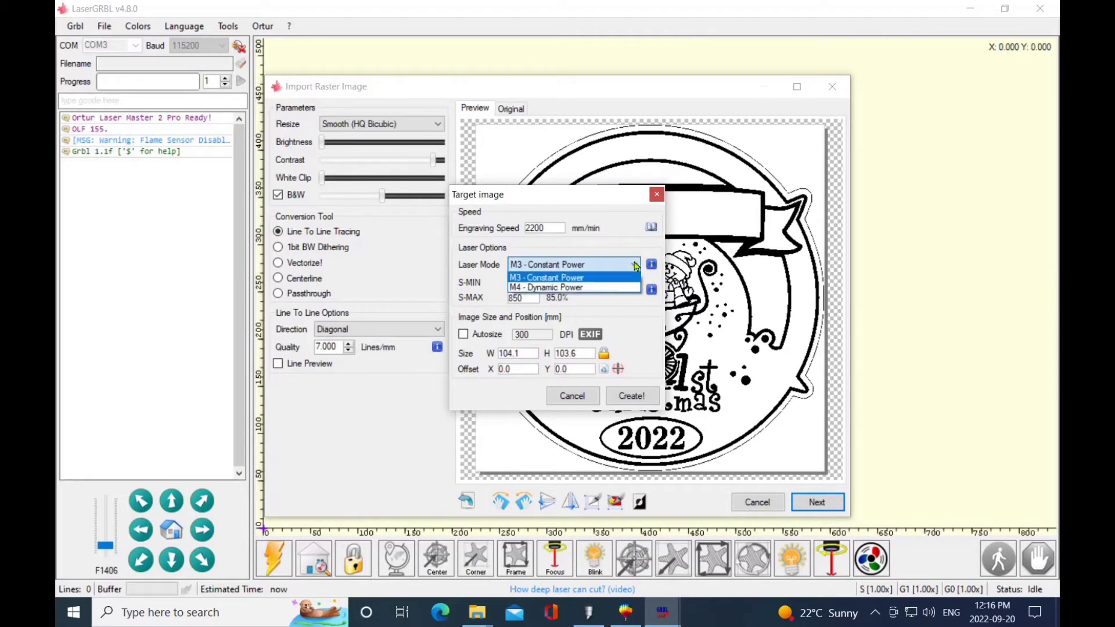
left_click(575, 288)
left_click(510, 281)
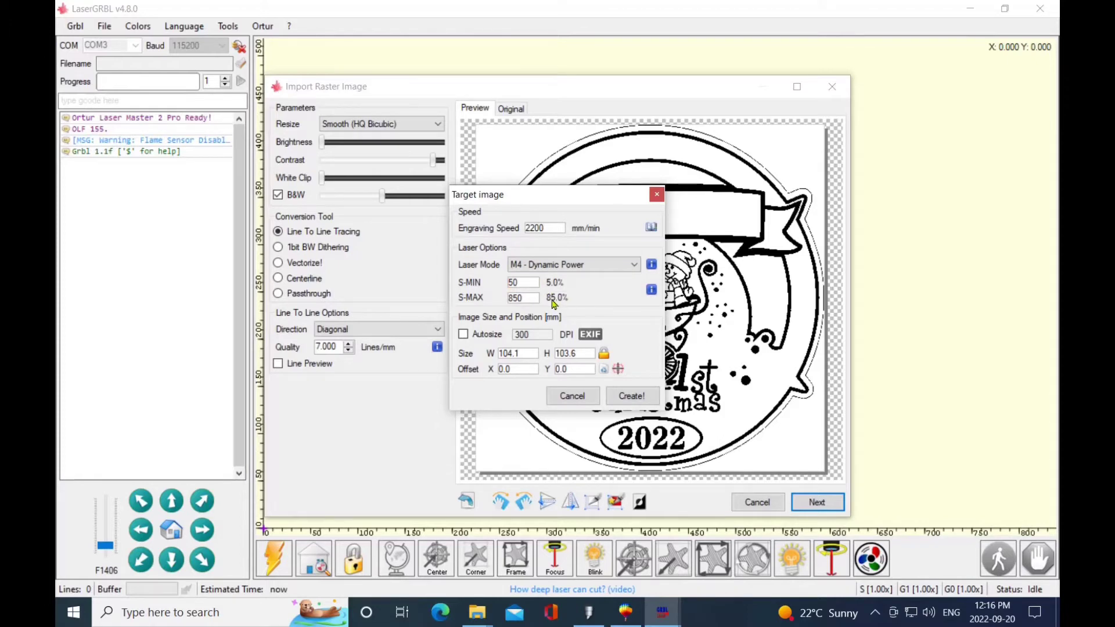
left_click(463, 335)
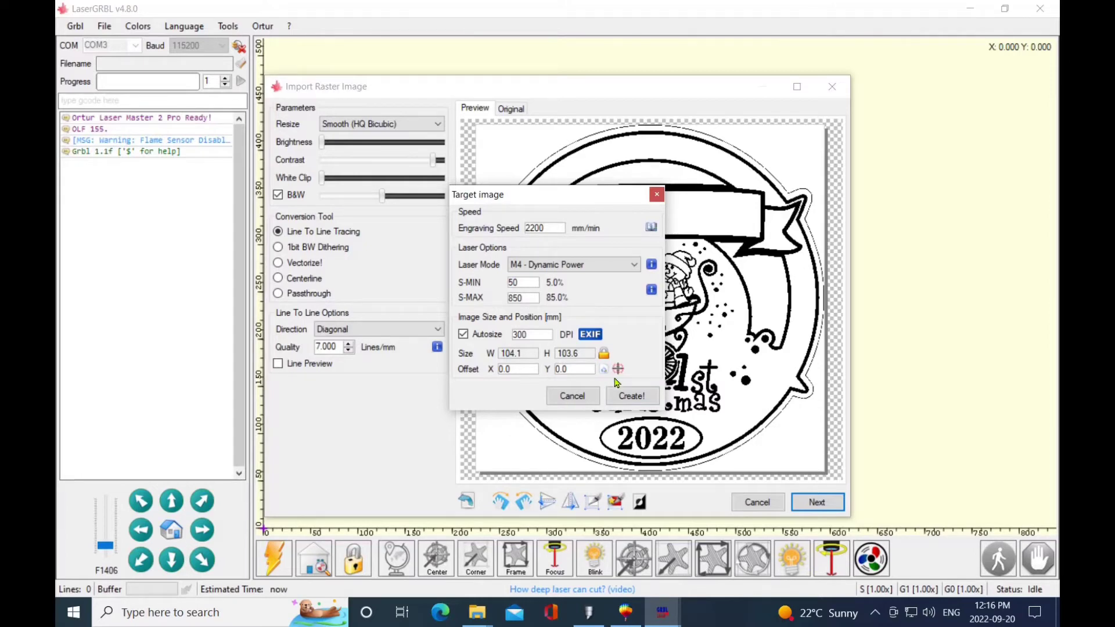
left_click(631, 397)
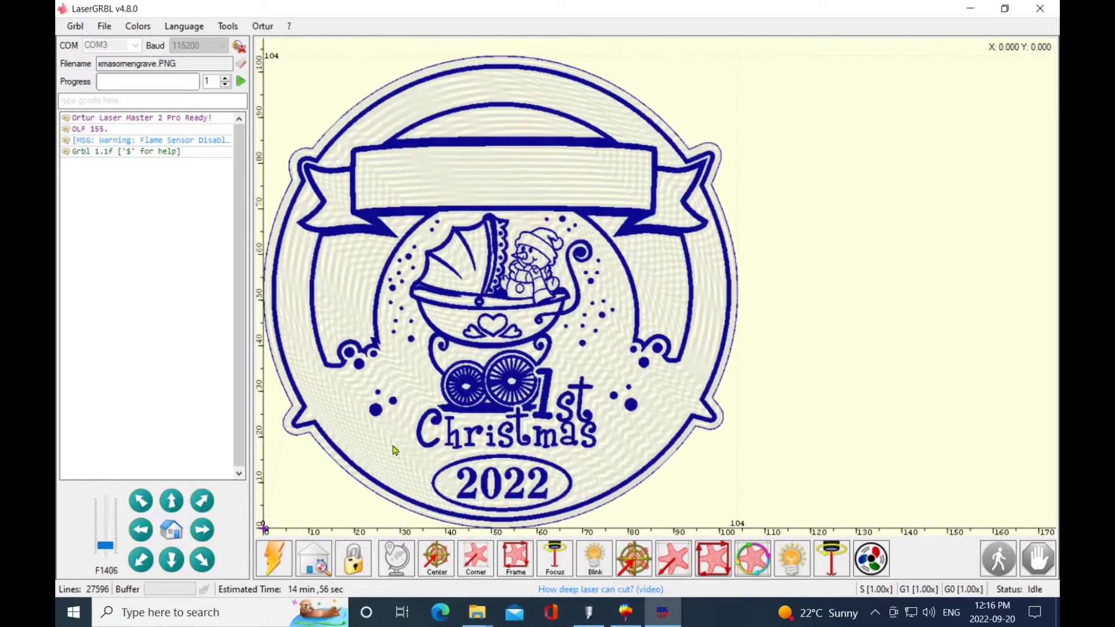
- Home the laser engraver ($H) with the ornament engraving job loaded
left_click(318, 563)
- Import the xmasornol PNG with Vectorize! conversion and advance to the target image settings
left_click(104, 27)
left_click(122, 42)
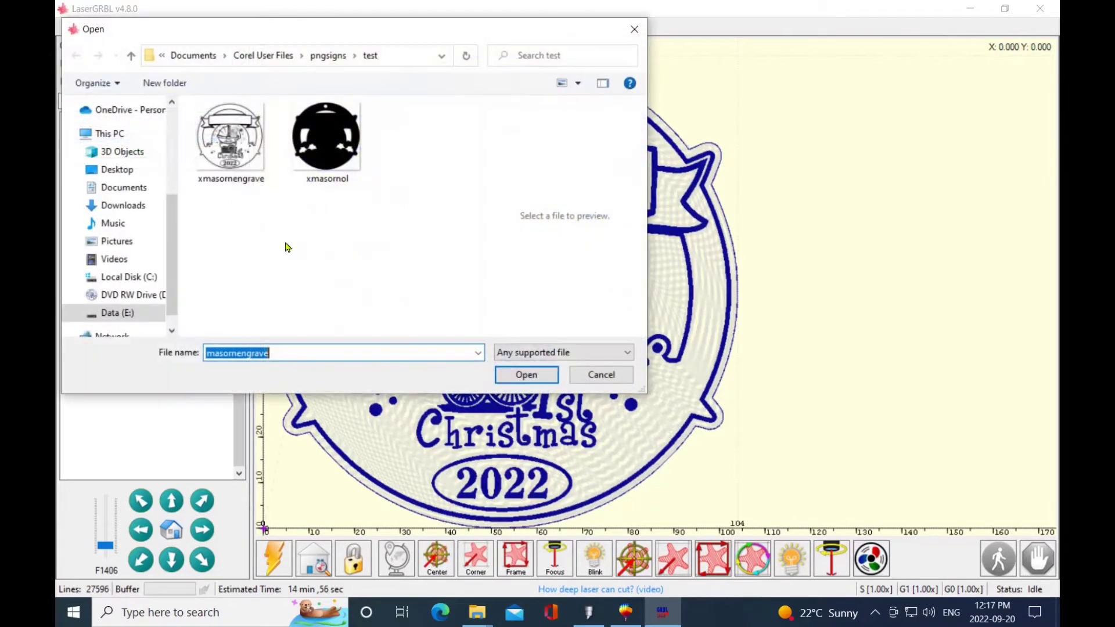
left_click(325, 137)
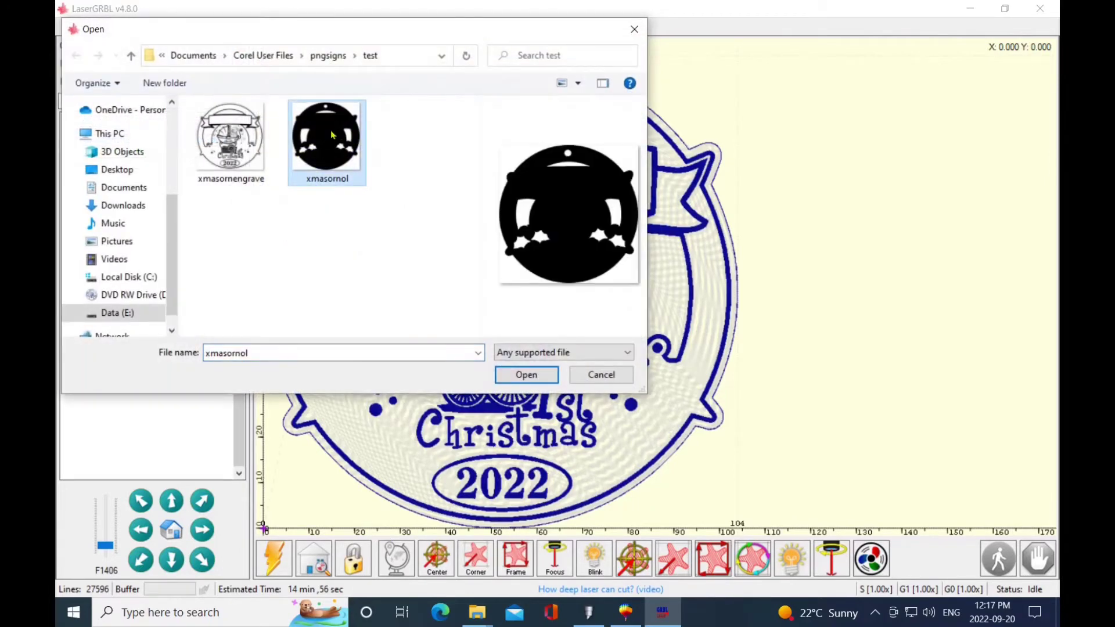
left_click(519, 374)
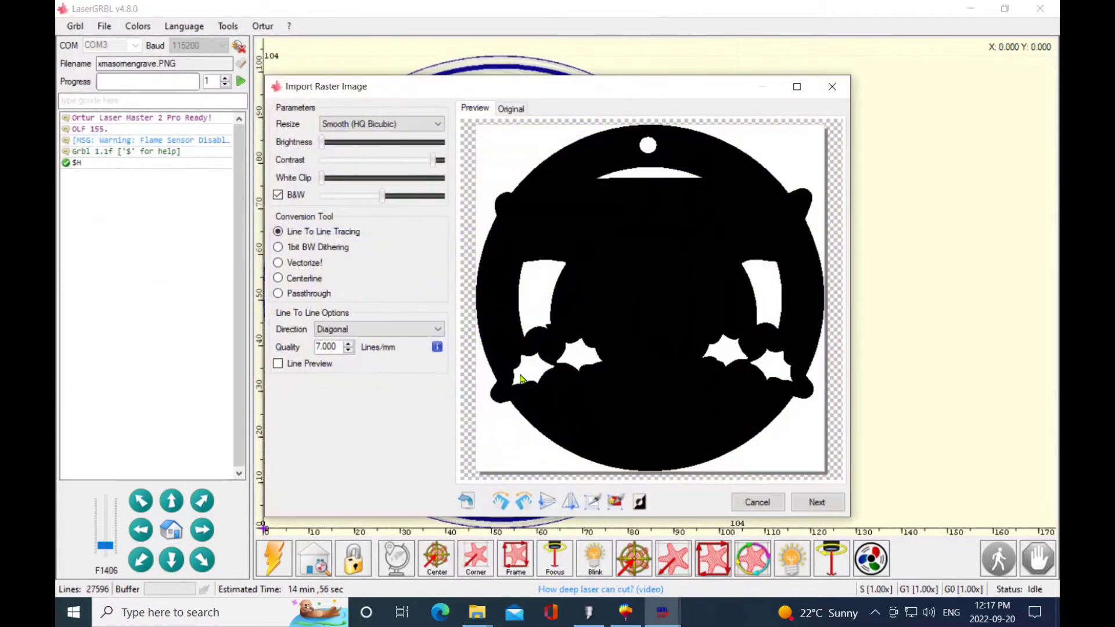
left_click(278, 263)
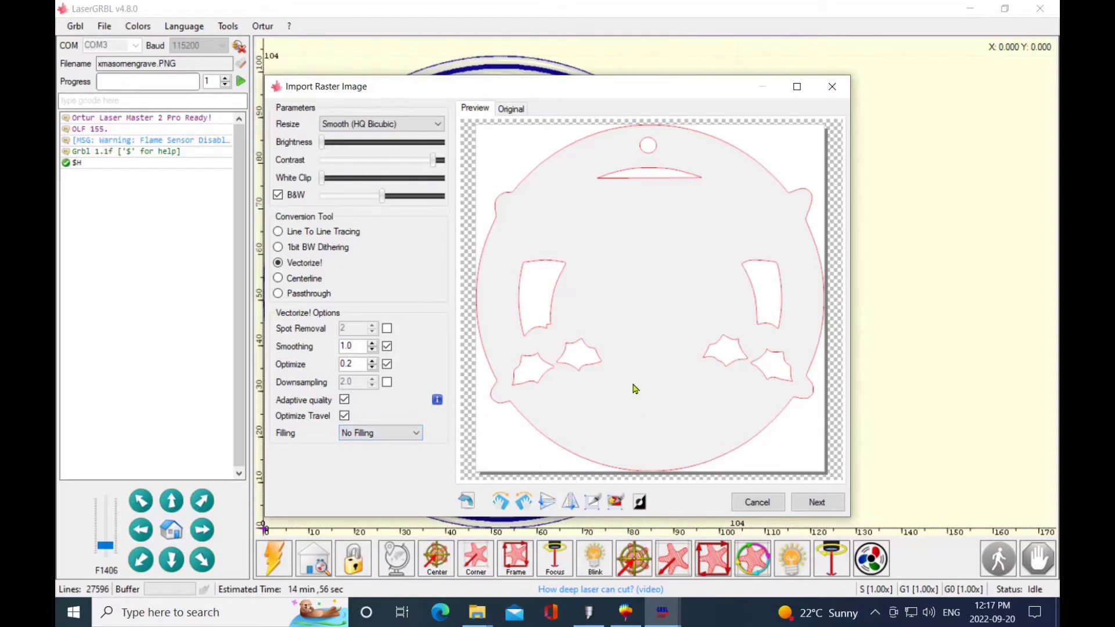
left_click(817, 502)
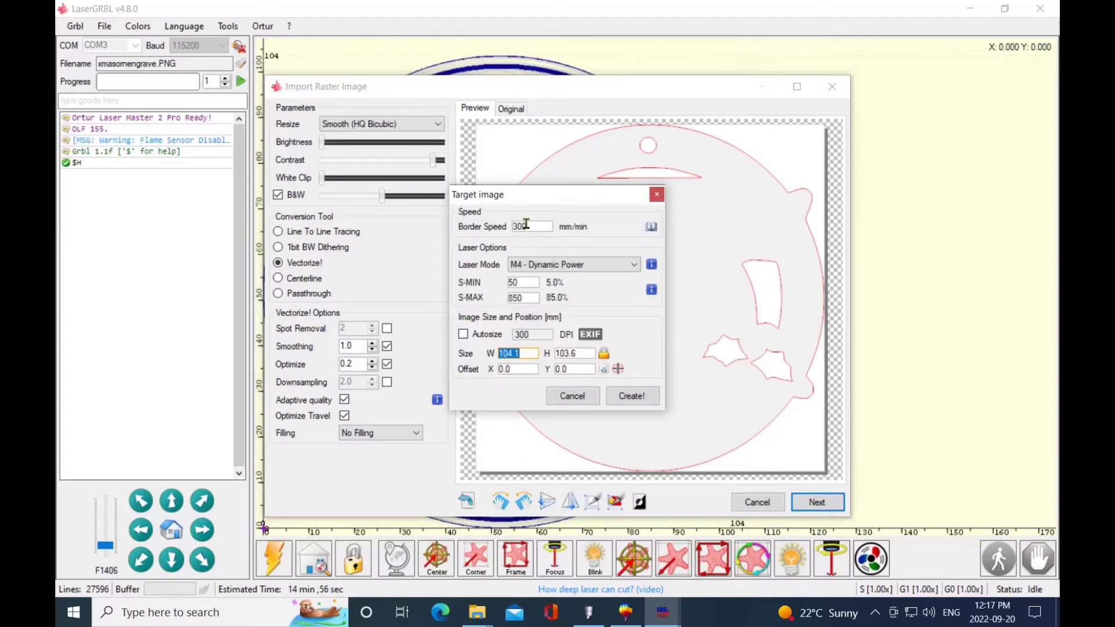
- Create the outline job with M3 Constant Power, S-MIN 850 and Autosize enabled
left_click(584, 268)
left_click(549, 277)
double_click(510, 282)
type("85")
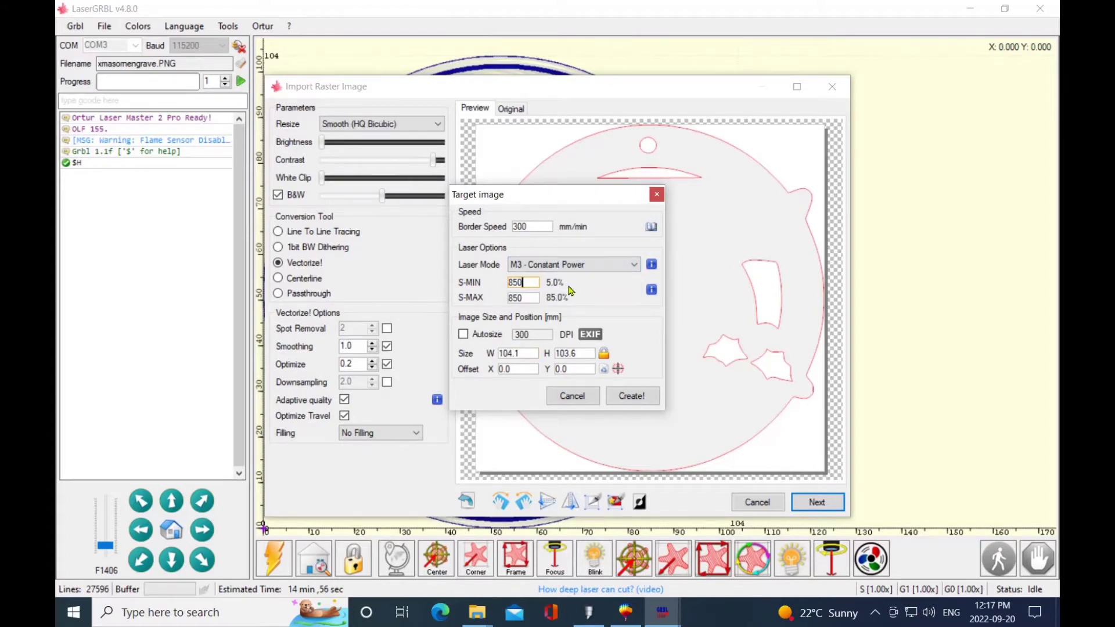
left_click(463, 335)
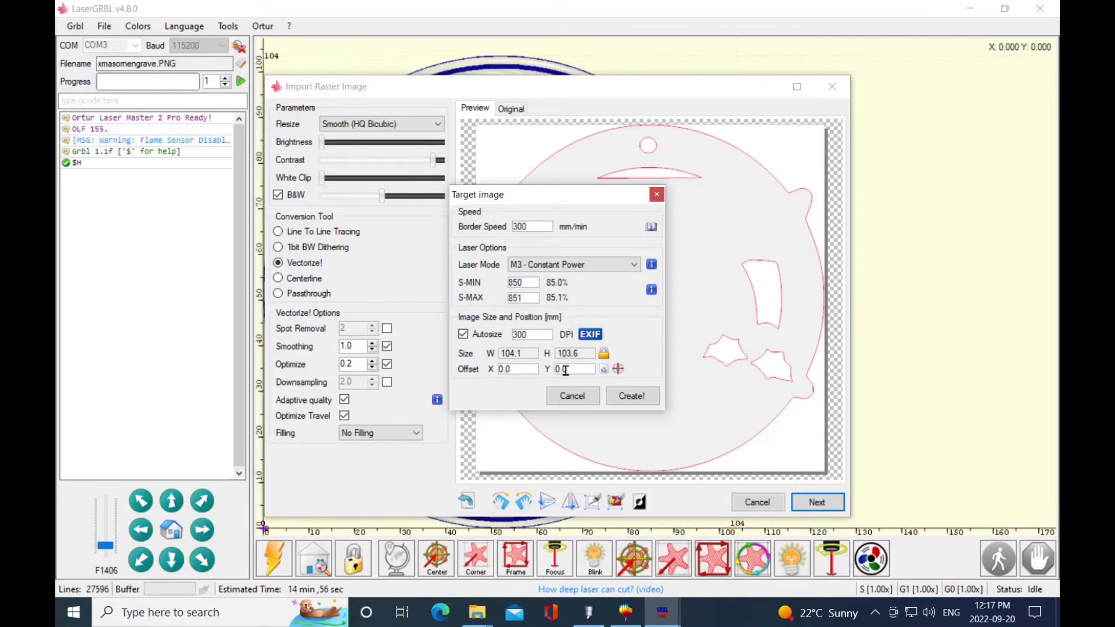
left_click(631, 396)
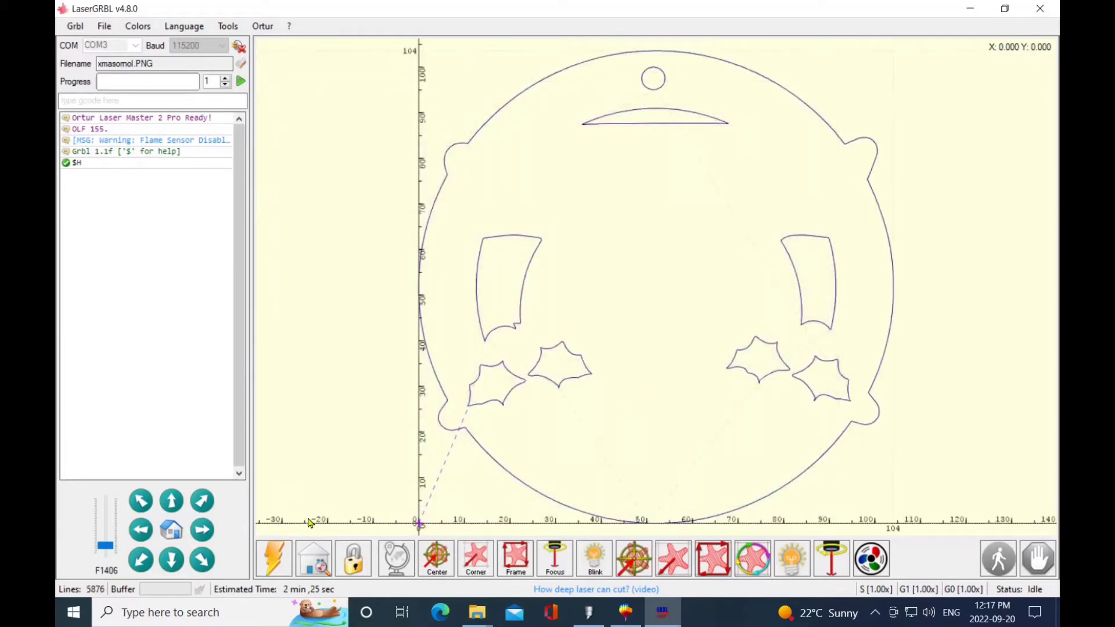
- Home and frame the outline, then reset the soft-limit alarm and home again
left_click(324, 562)
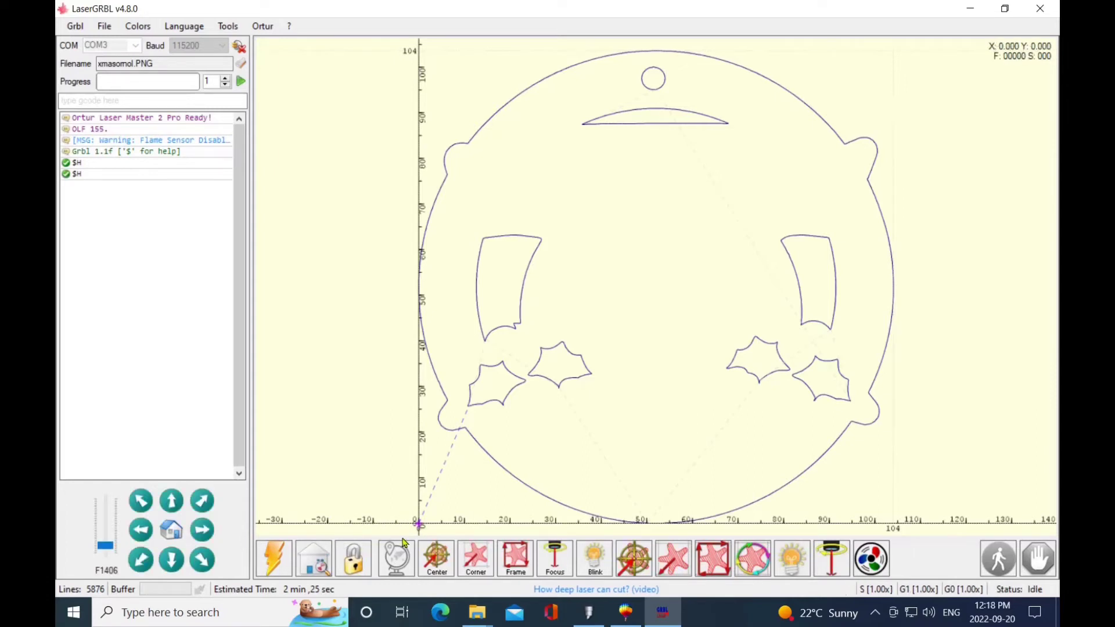
left_click(516, 557)
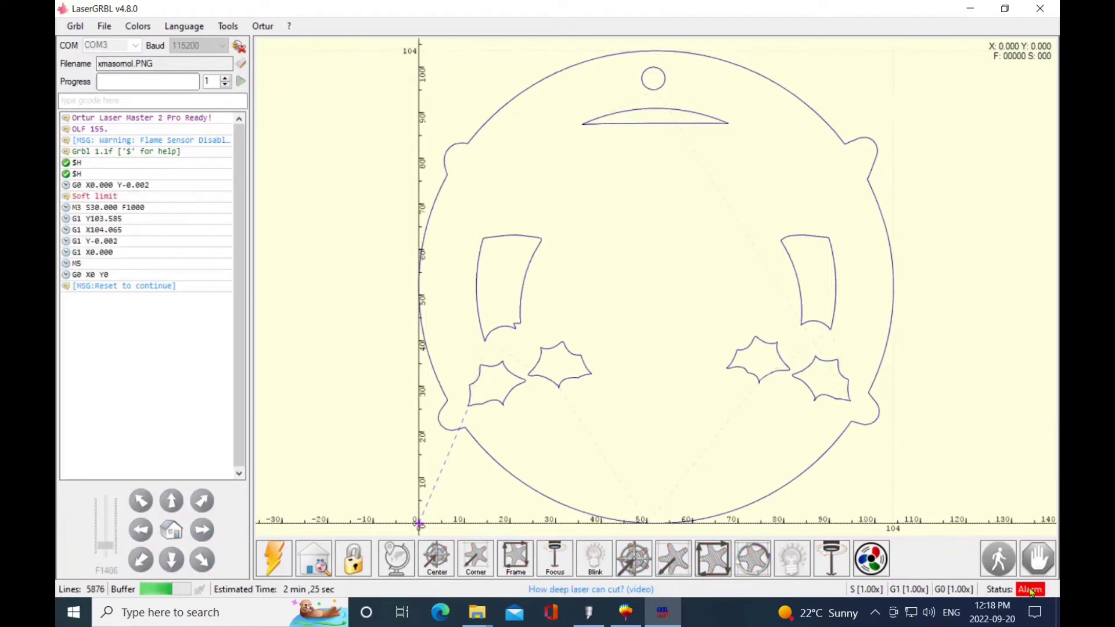
left_click(272, 559)
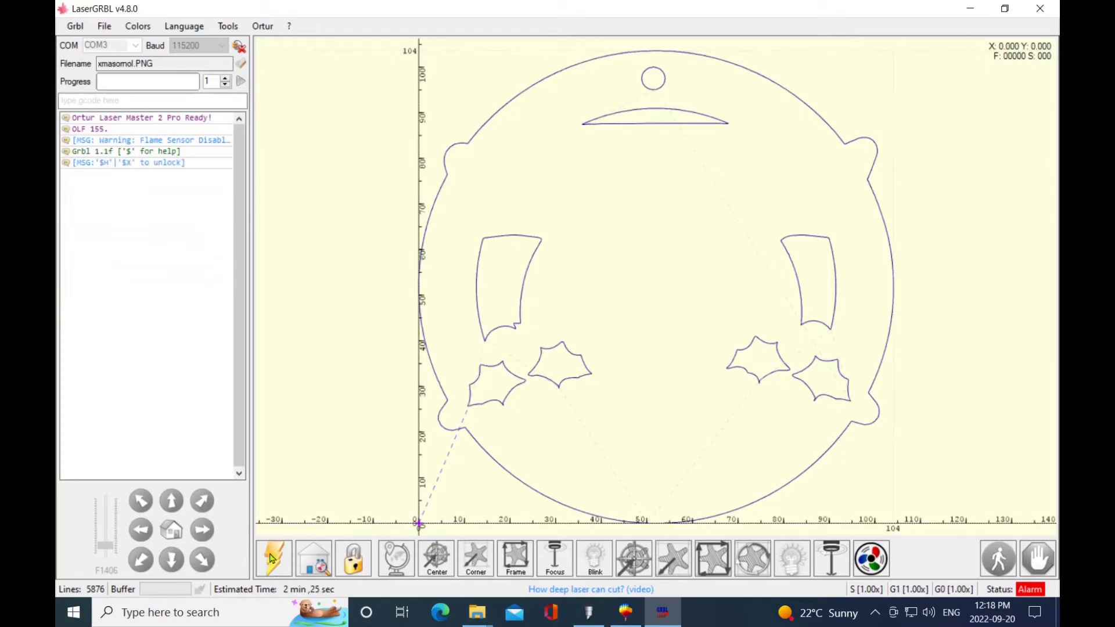
left_click(314, 562)
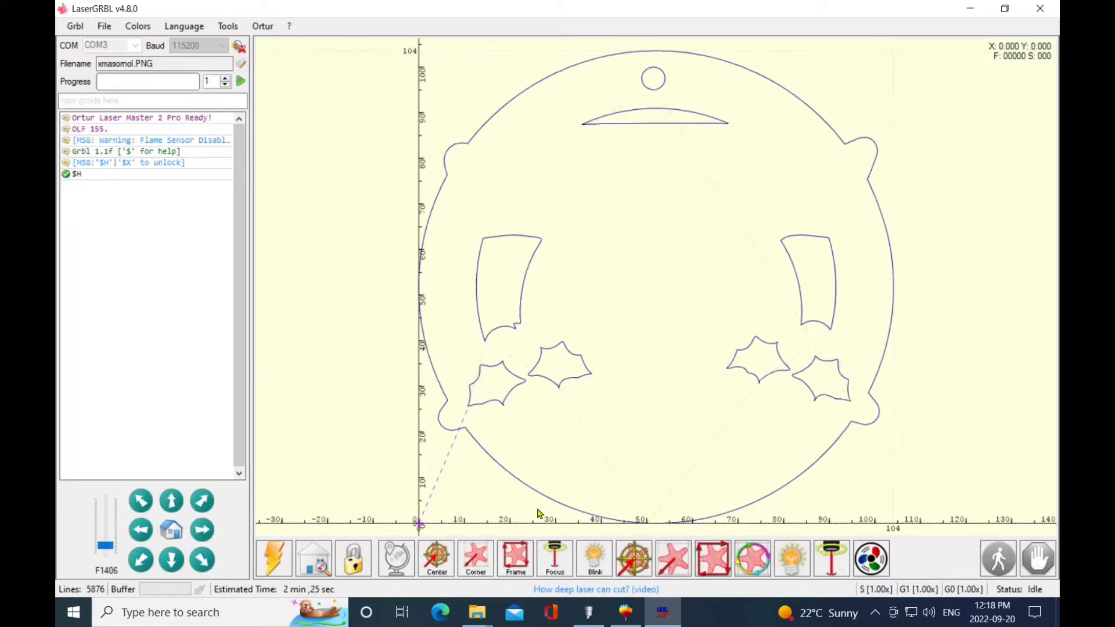
left_click(103, 26)
- Re-import xmasornol with Vectorize! tracing and advance to its target image settings
left_click(136, 42)
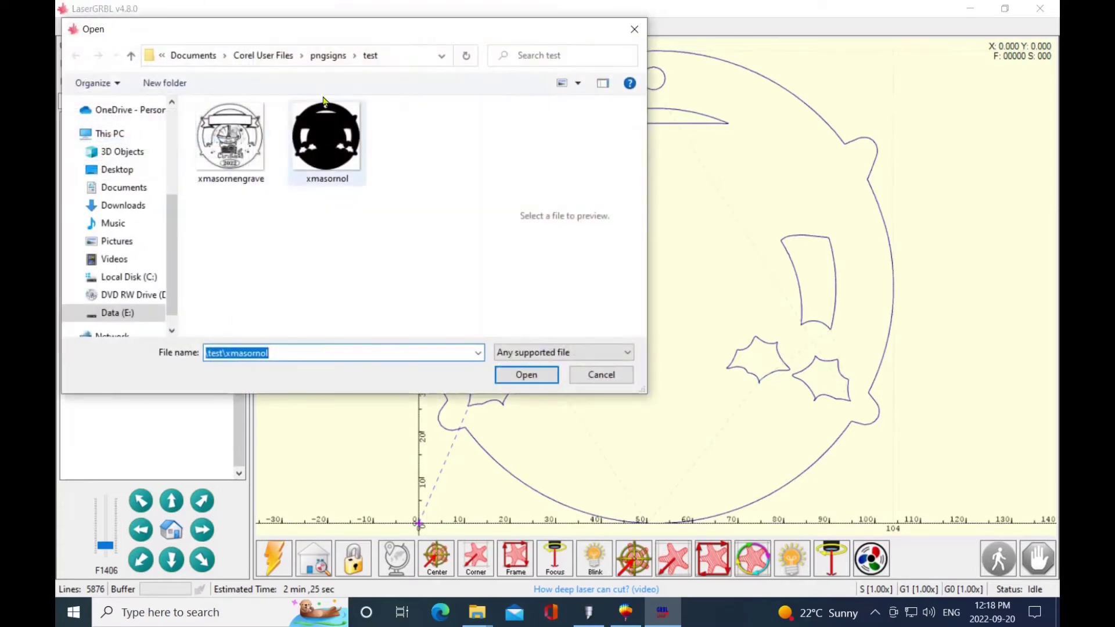
left_click(327, 139)
left_click(526, 375)
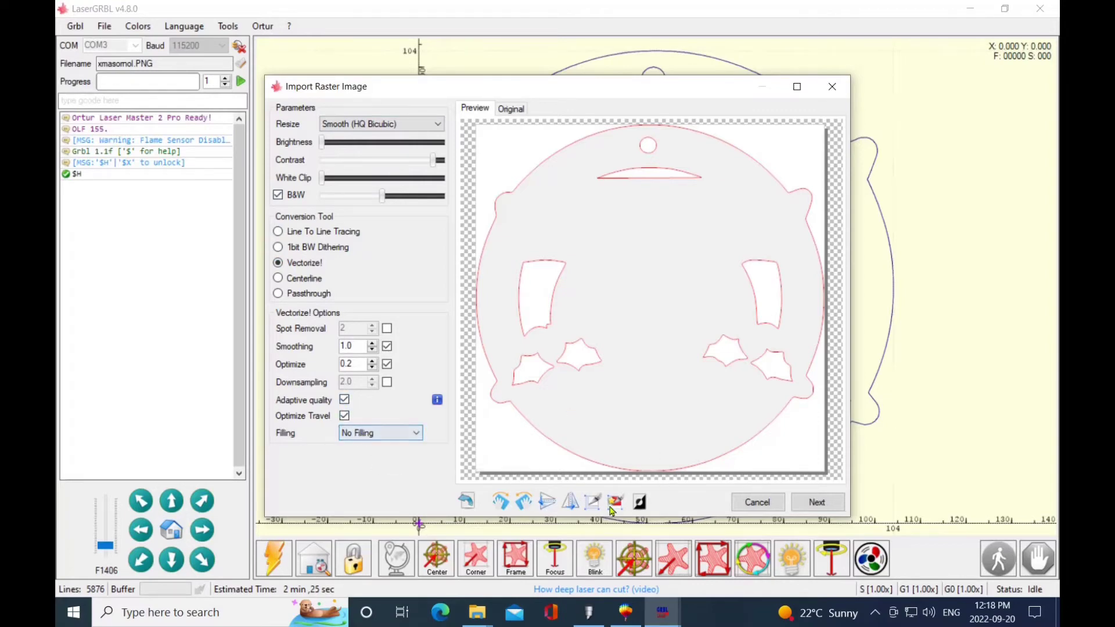
left_click(816, 502)
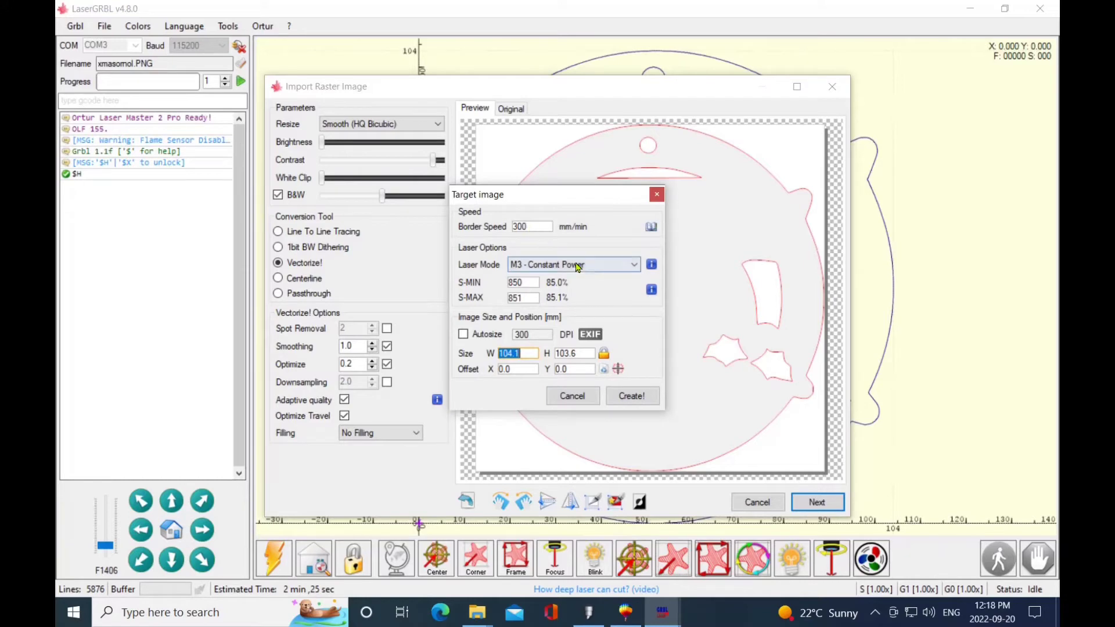
- Create the outline job with Autosize and X and Y offsets of 0.1 mm
left_click(464, 335)
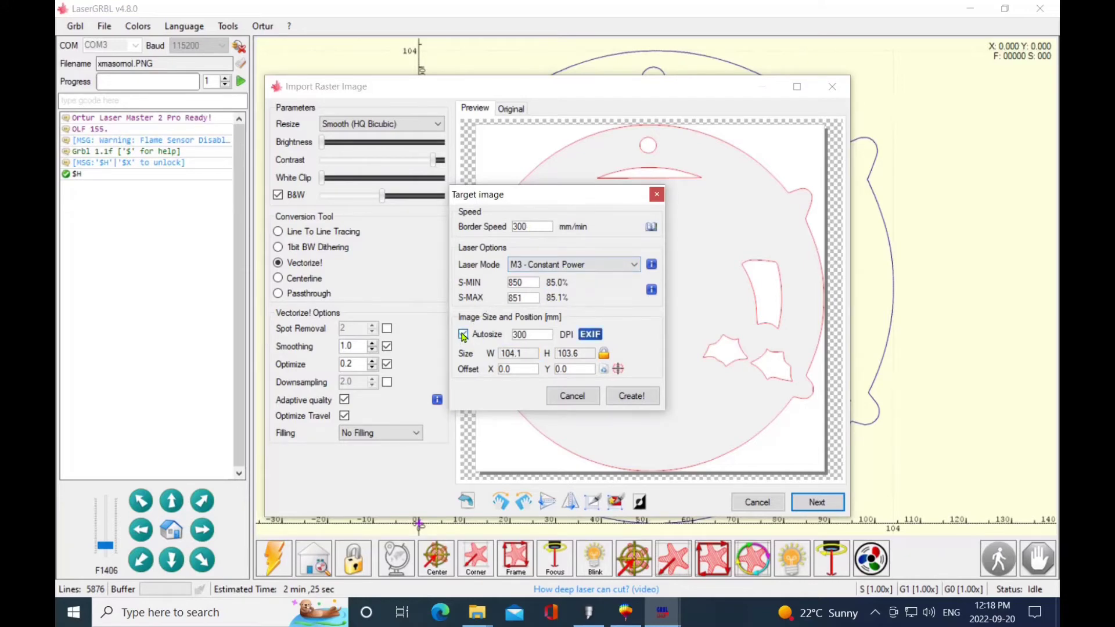
double_click(505, 370)
double_click(565, 369)
type("0.1")
left_click(632, 396)
left_click(815, 502)
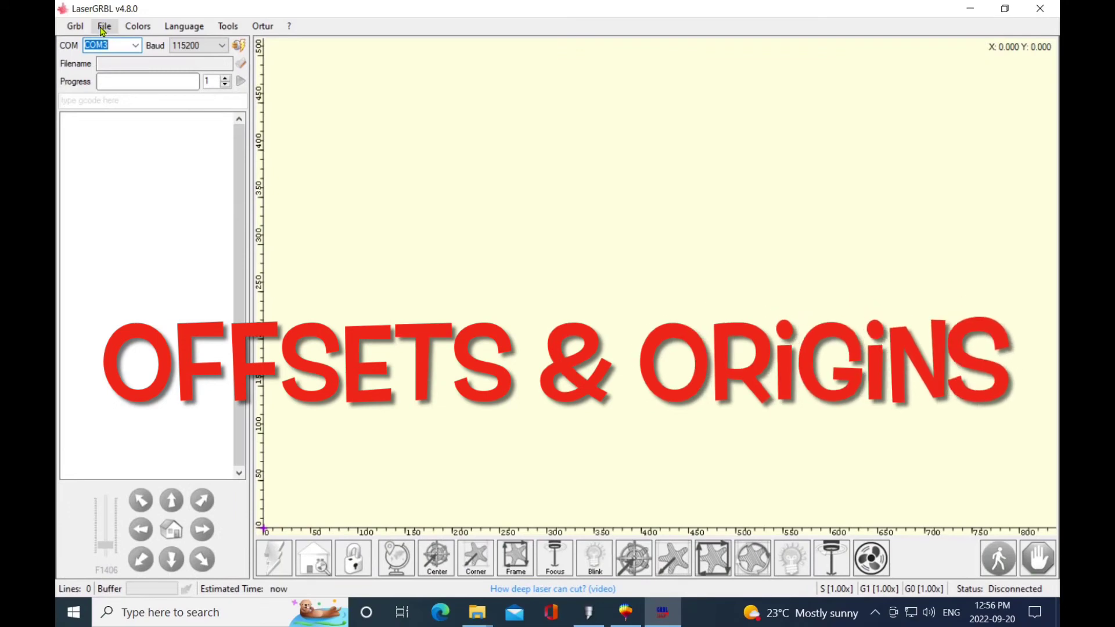
- Connect to the engraver and re-import xmasornengrave with Line To Line Tracing
left_click(76, 26)
left_click(96, 43)
left_click(104, 26)
left_click(131, 40)
left_click(231, 140)
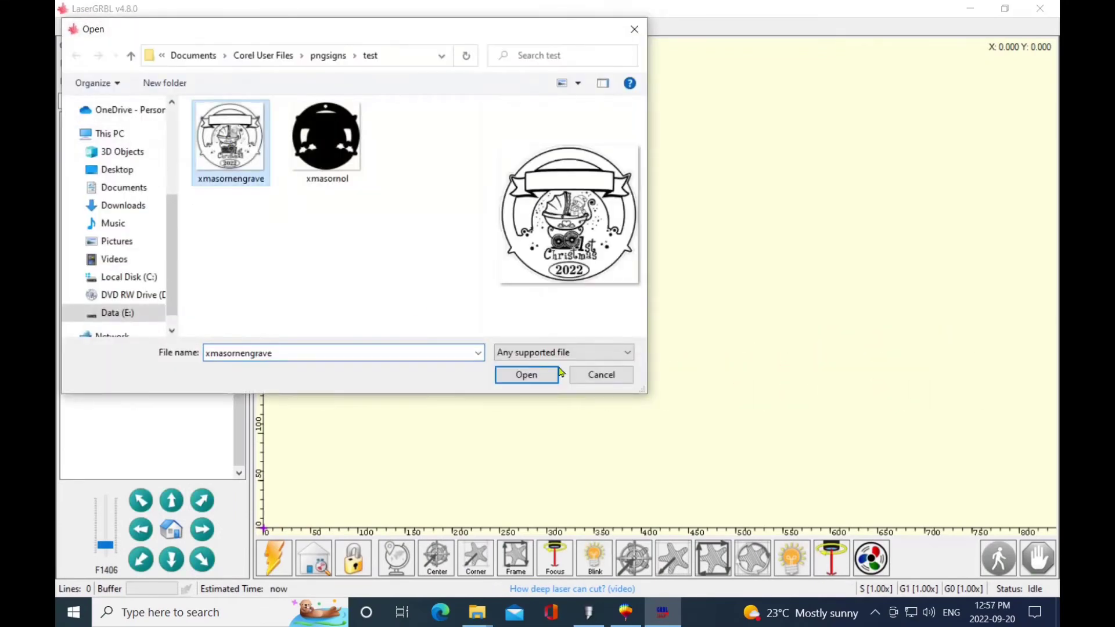
left_click(526, 375)
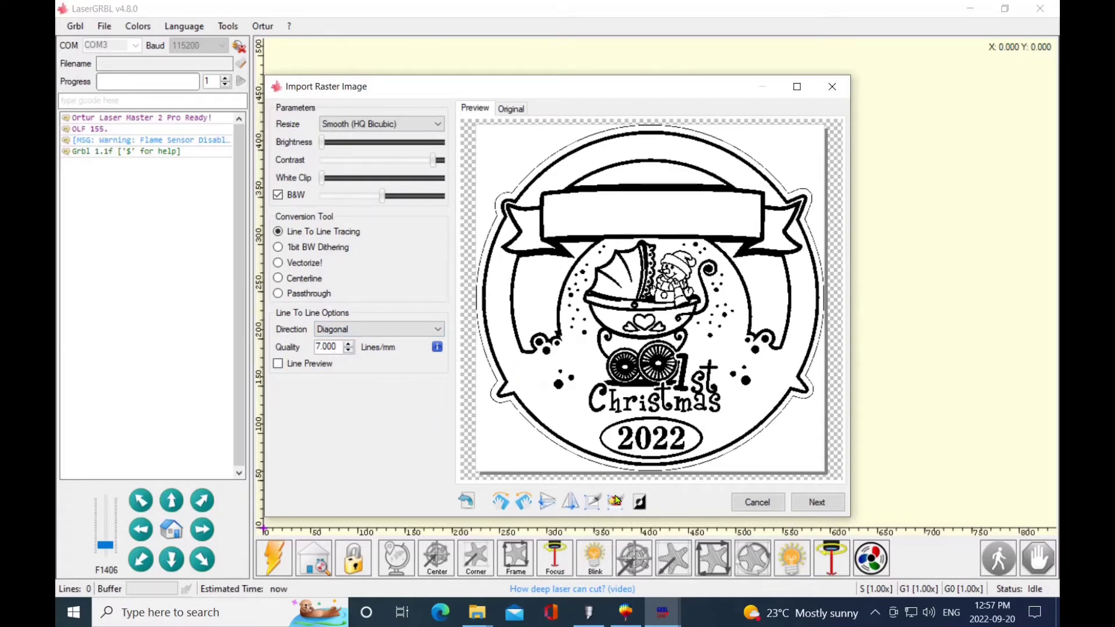
left_click(817, 503)
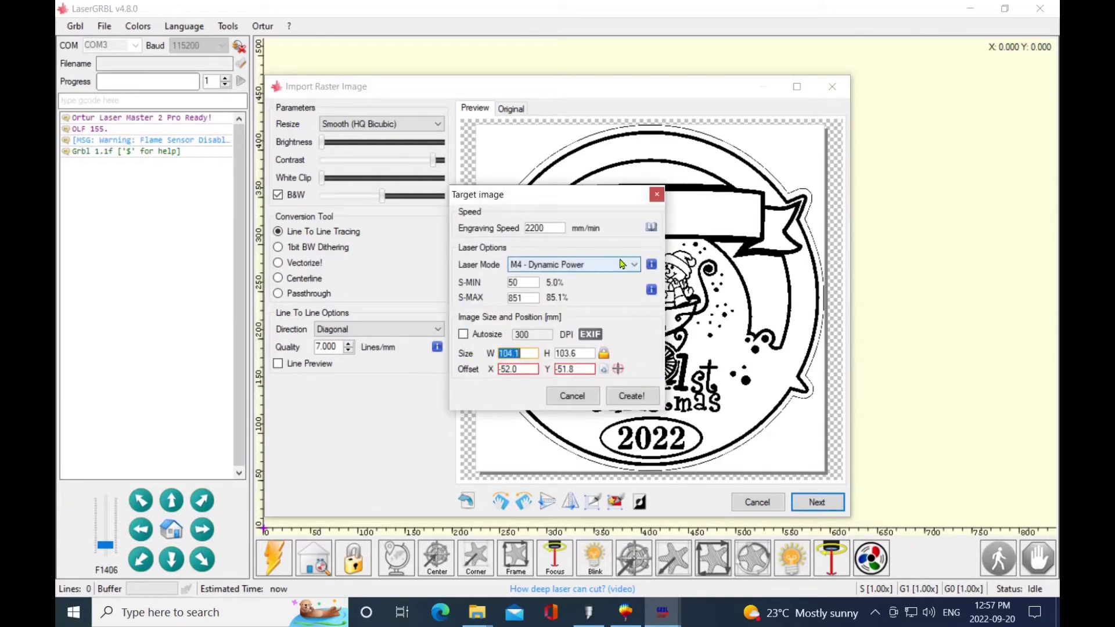
- Create the centred engraving with M4 Dynamic Power, Autosize, offsets -52.0/-51.8, and accept the warning
left_click(632, 264)
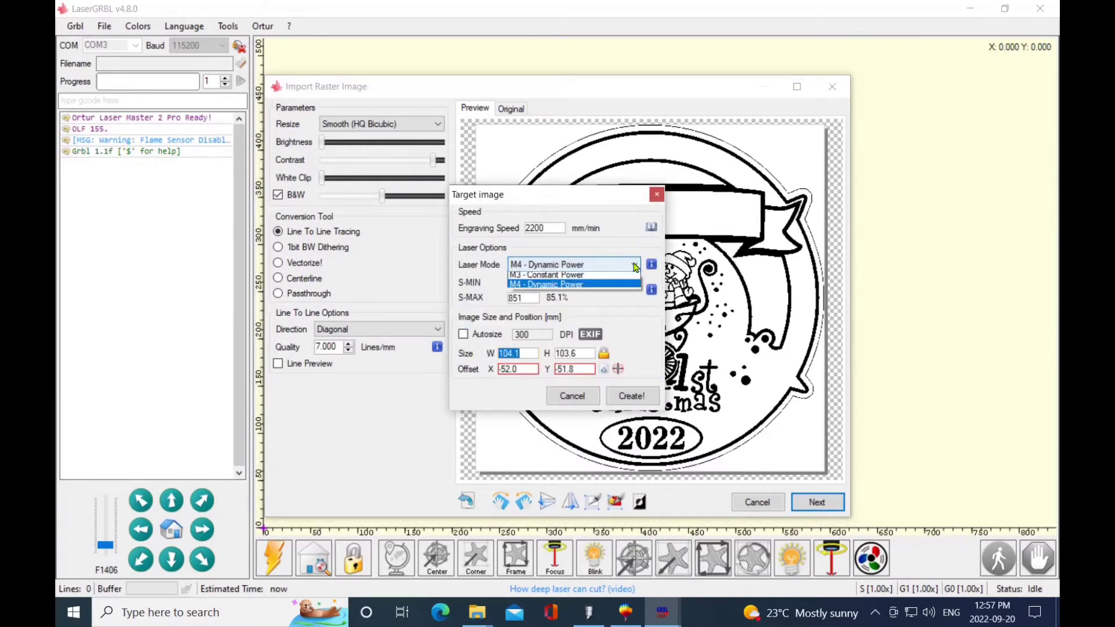
left_click(575, 291)
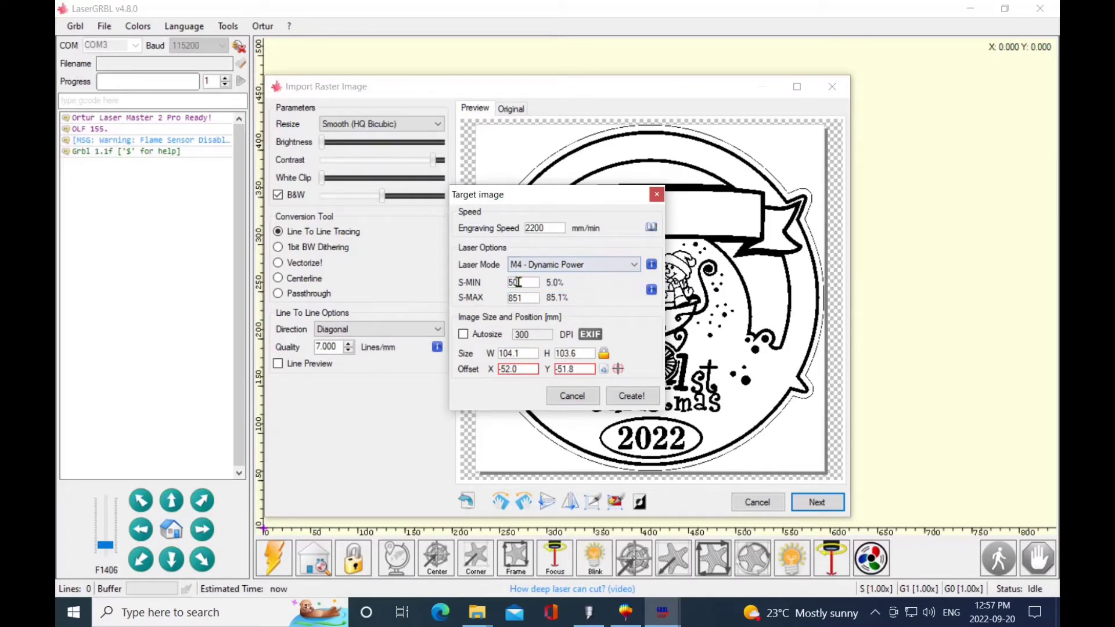
left_click(464, 335)
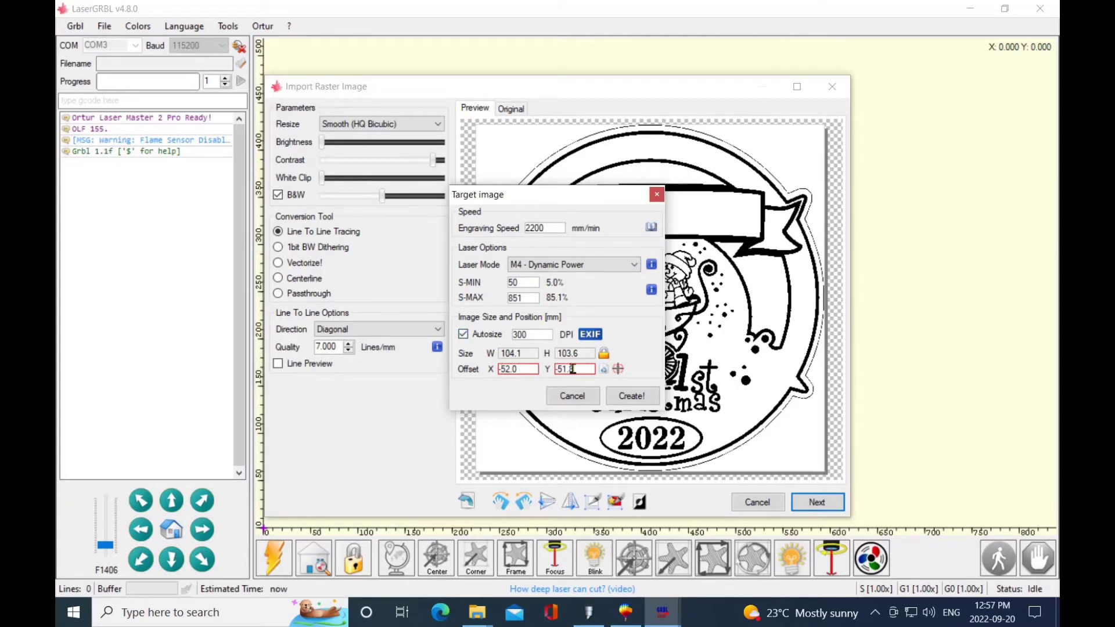
left_click(617, 370)
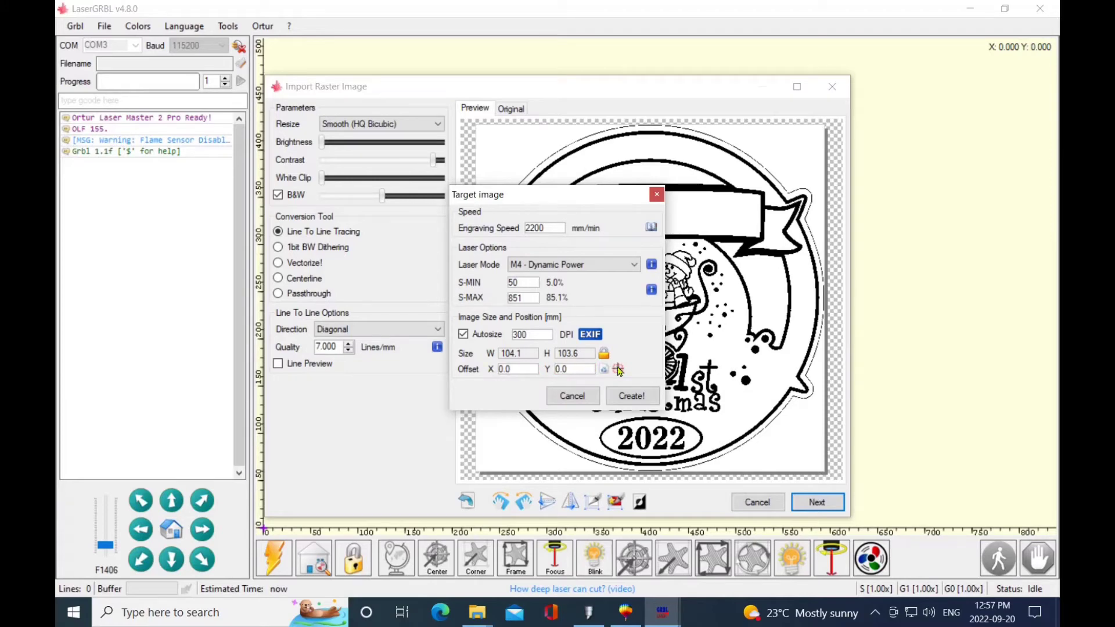
left_click(618, 369)
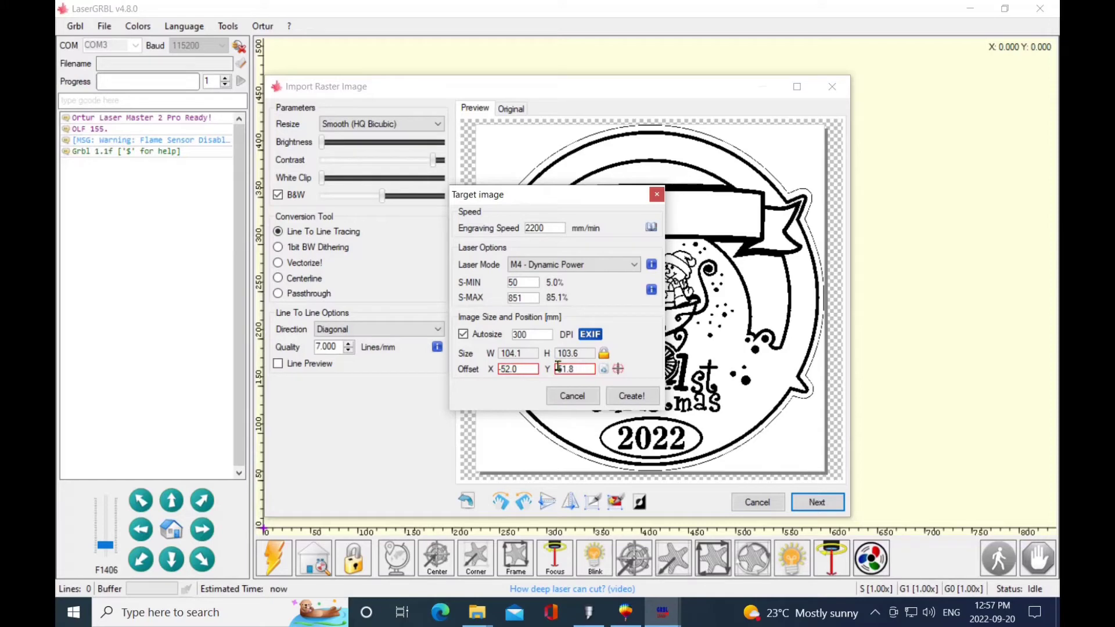
left_click(641, 399)
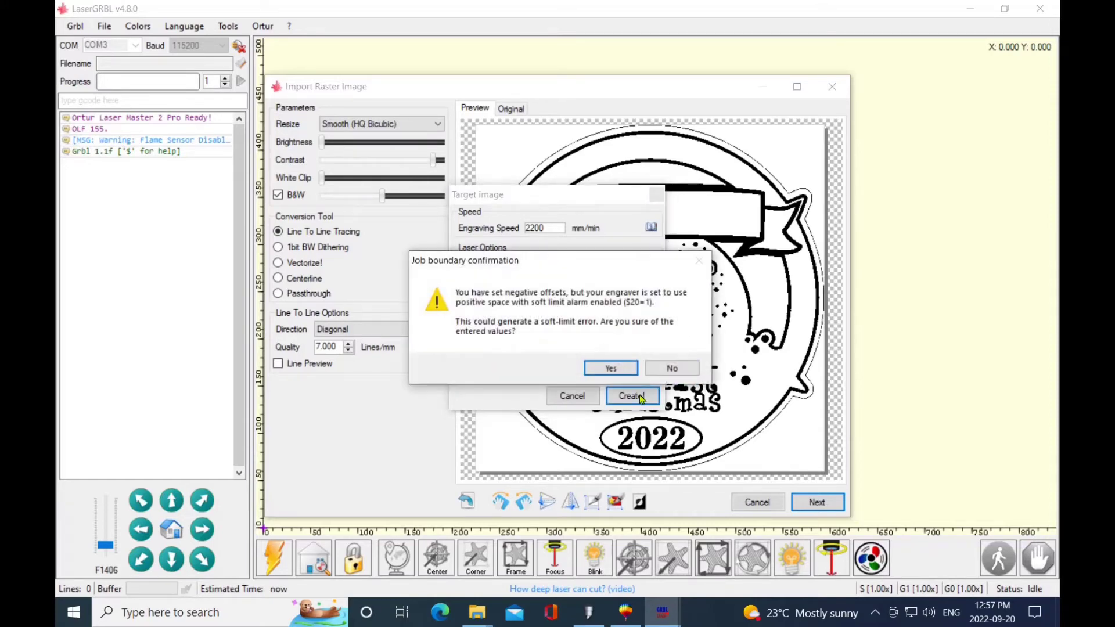
left_click(611, 369)
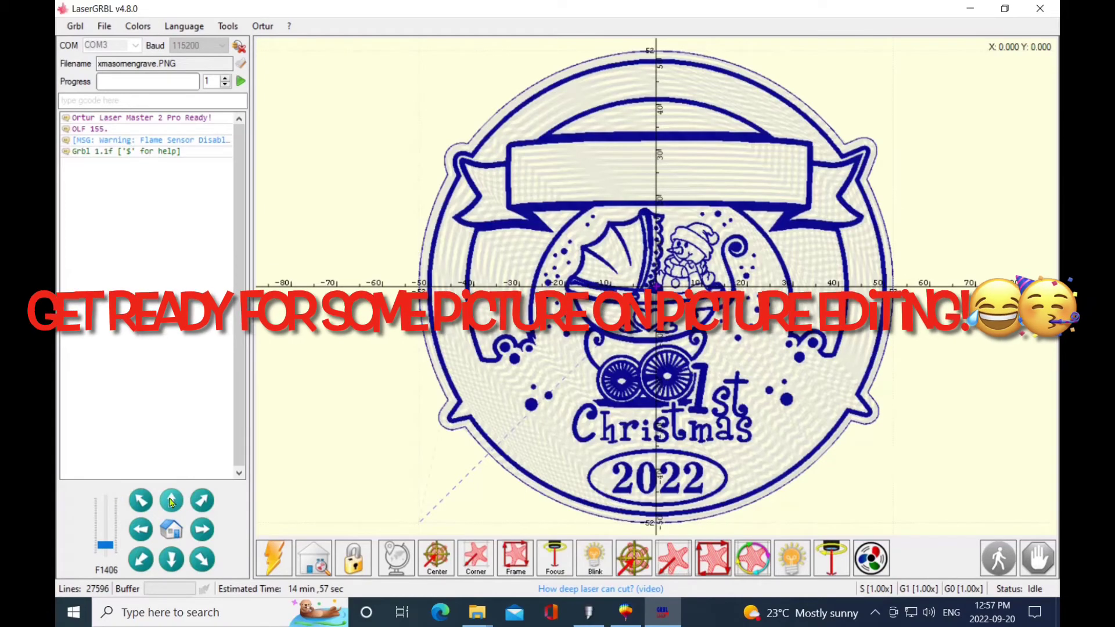
- Home the engraver, jog the head to its Y and X travel limits, then turn on the focus beam
left_click(314, 557)
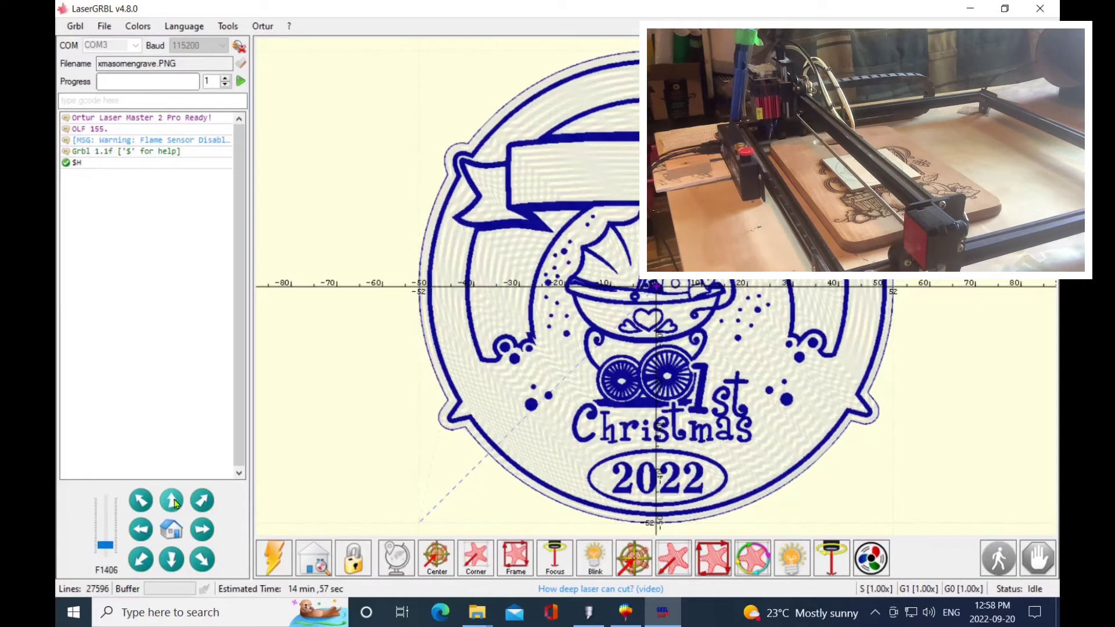
left_click(171, 501)
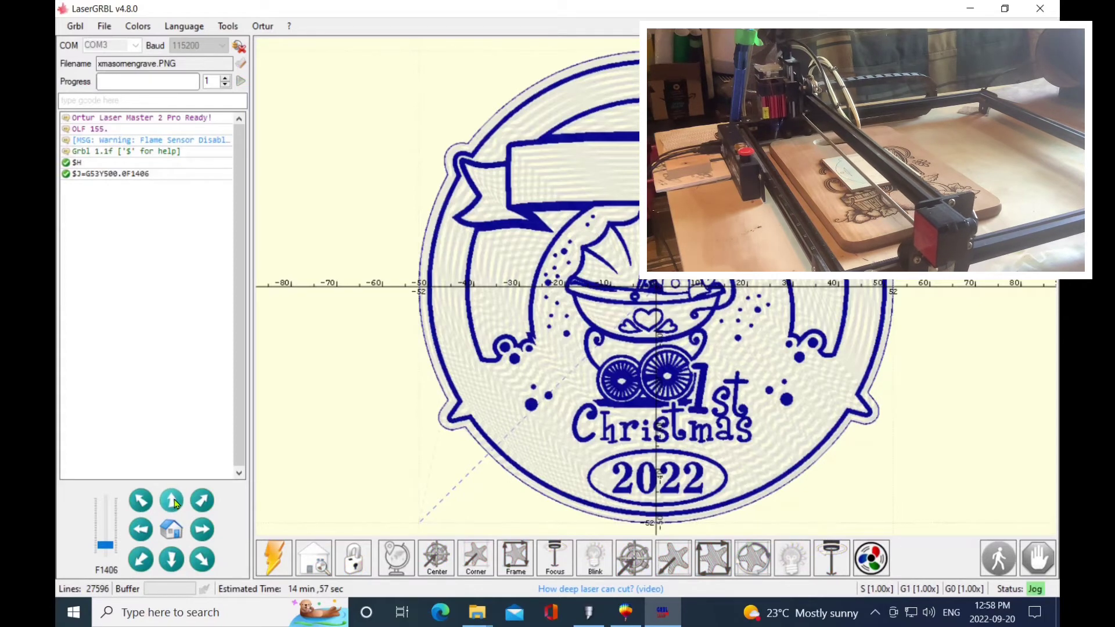
left_click(202, 530)
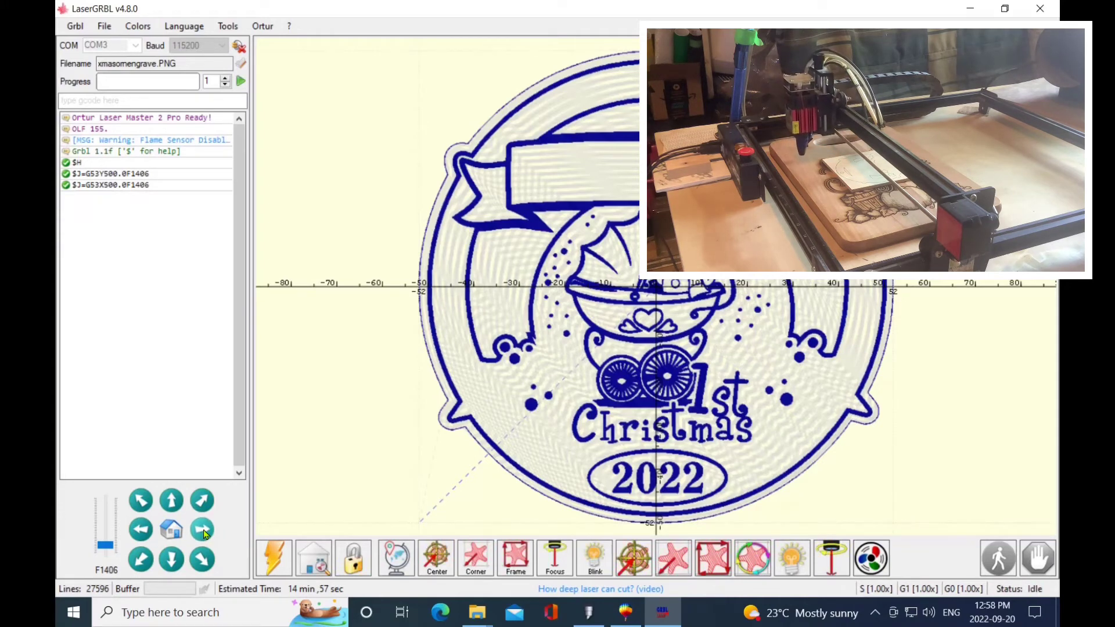
left_click(203, 529)
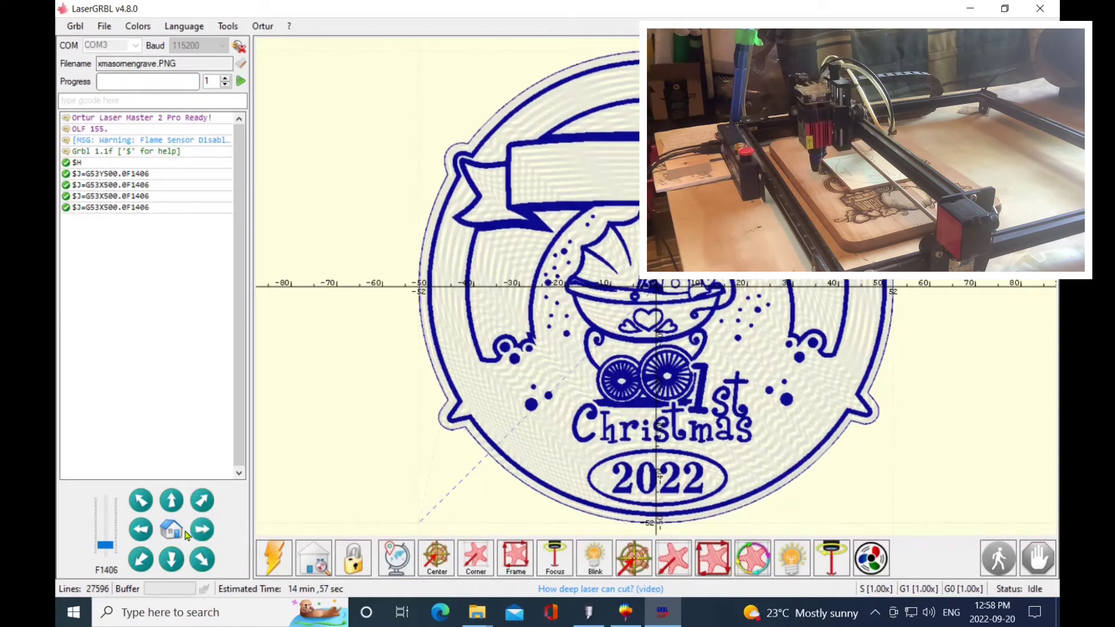
left_click(171, 505)
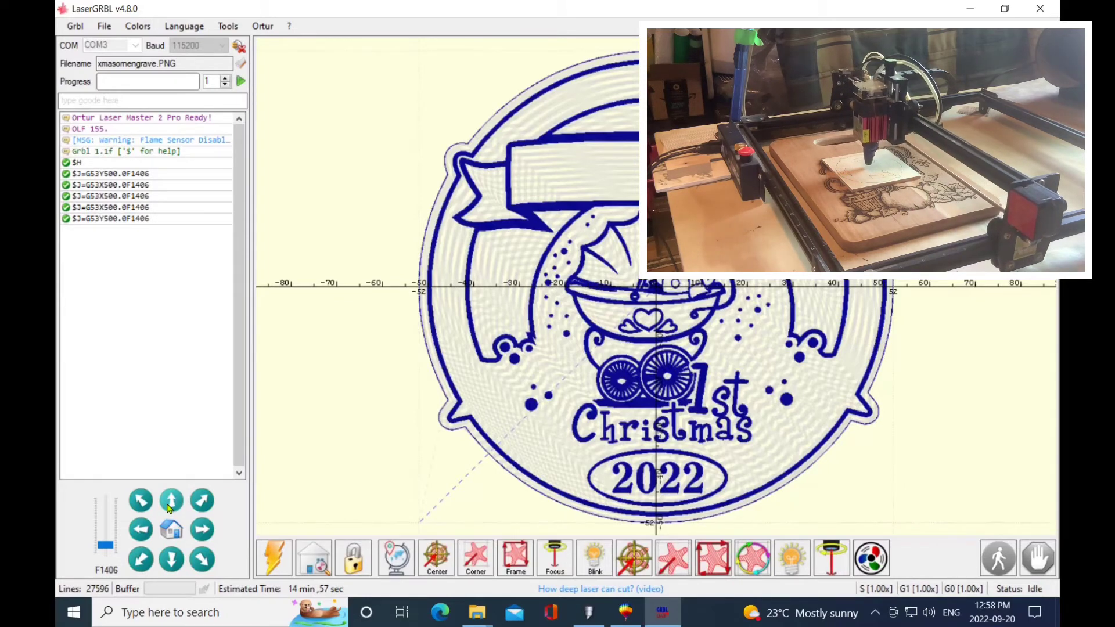
left_click(554, 560)
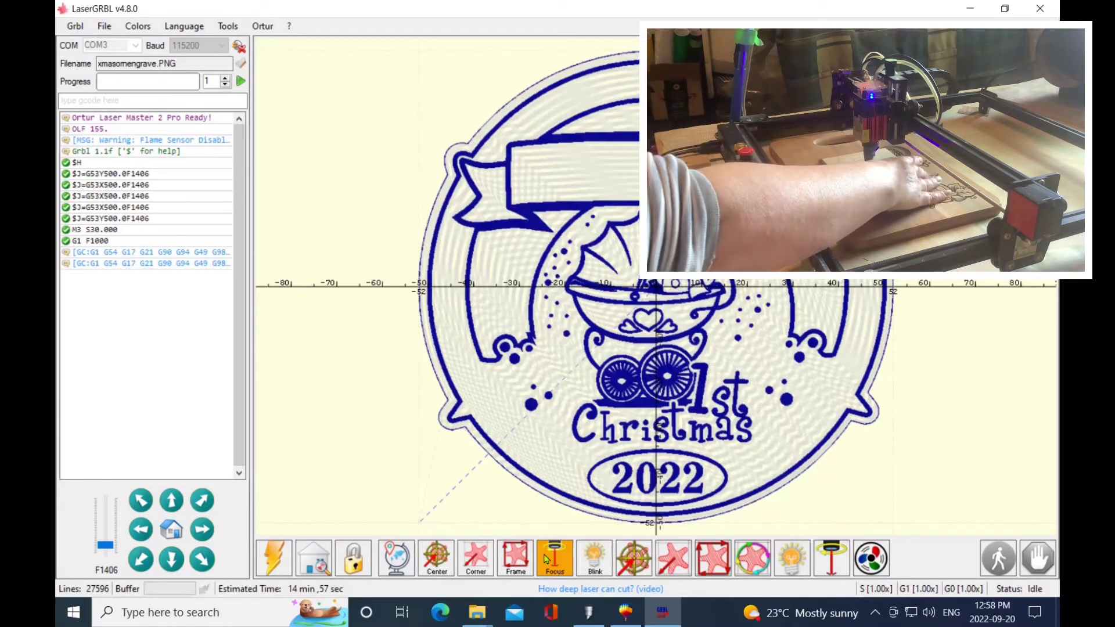
- Turn off the focus beam, set the current head position as origin, and frame the ornament
left_click(552, 560)
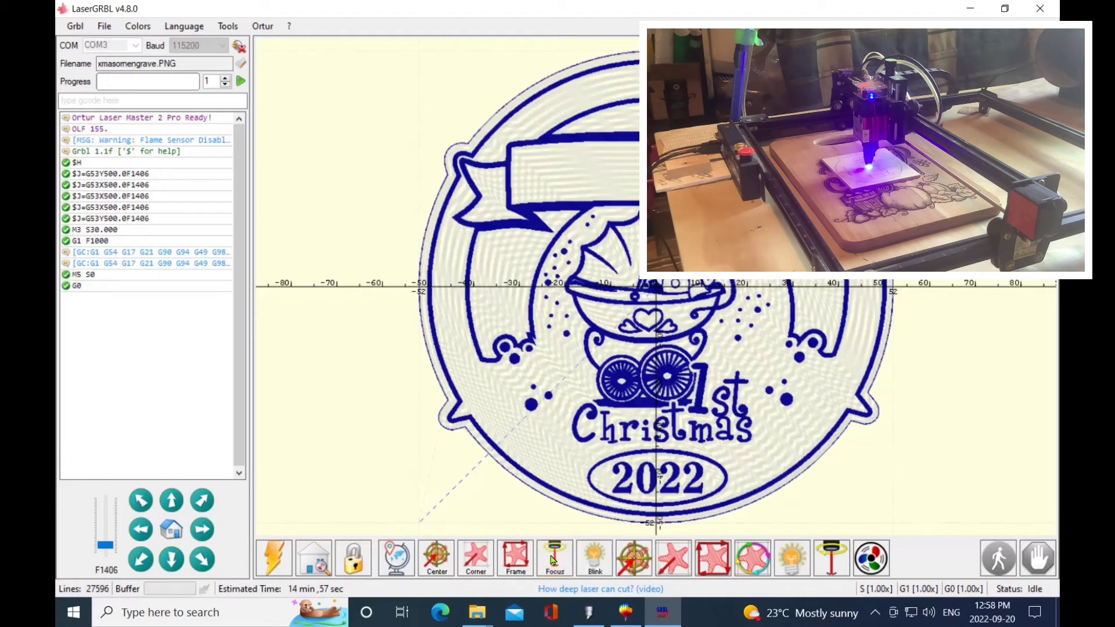
left_click(393, 557)
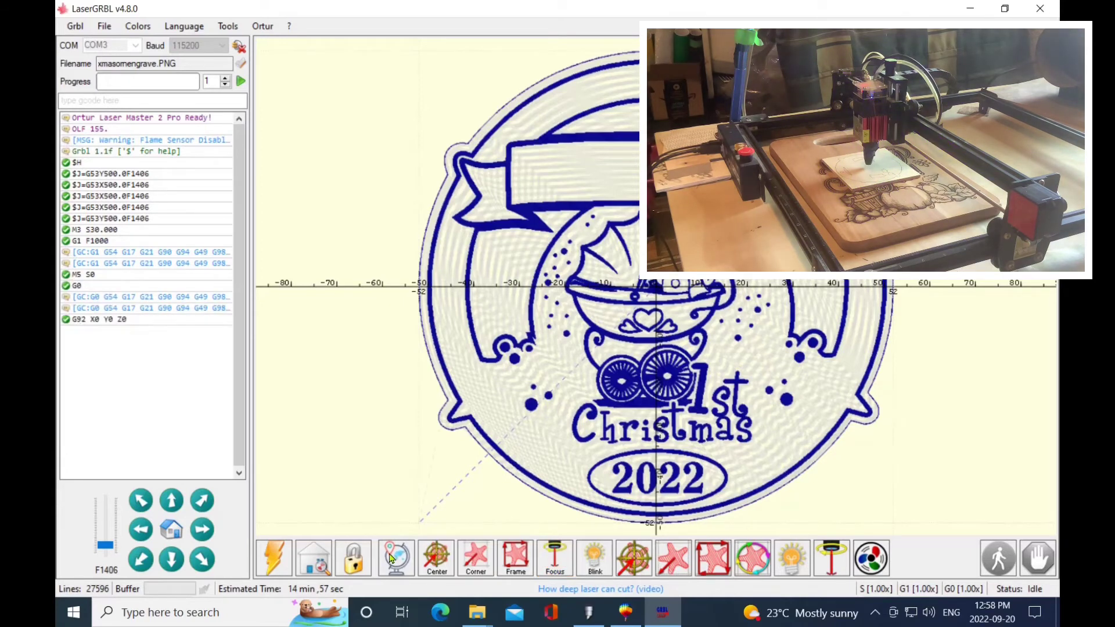
left_click(518, 559)
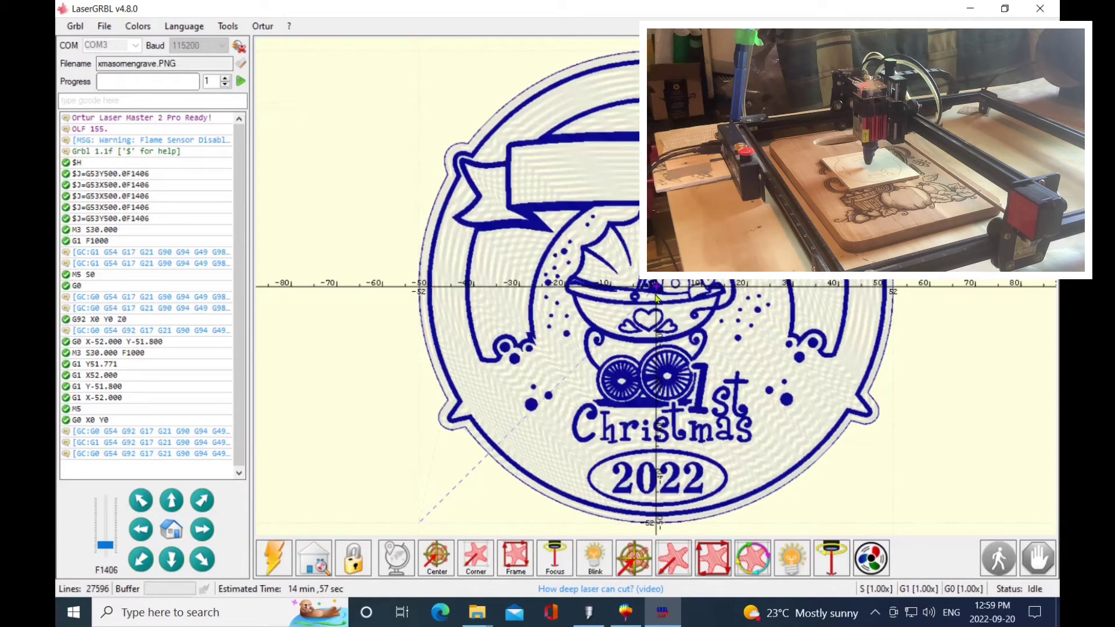
- Reopen xmasornengrave and create the engraving job with Offset X 52 and Y 51.8 mm
left_click(106, 27)
left_click(132, 43)
left_click(230, 140)
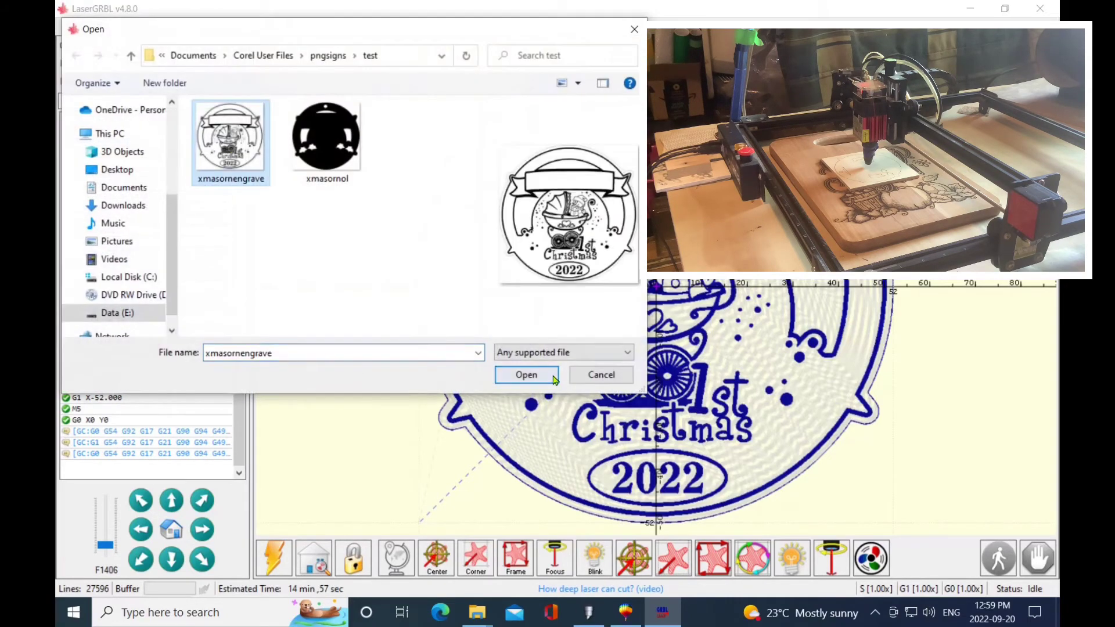
left_click(526, 374)
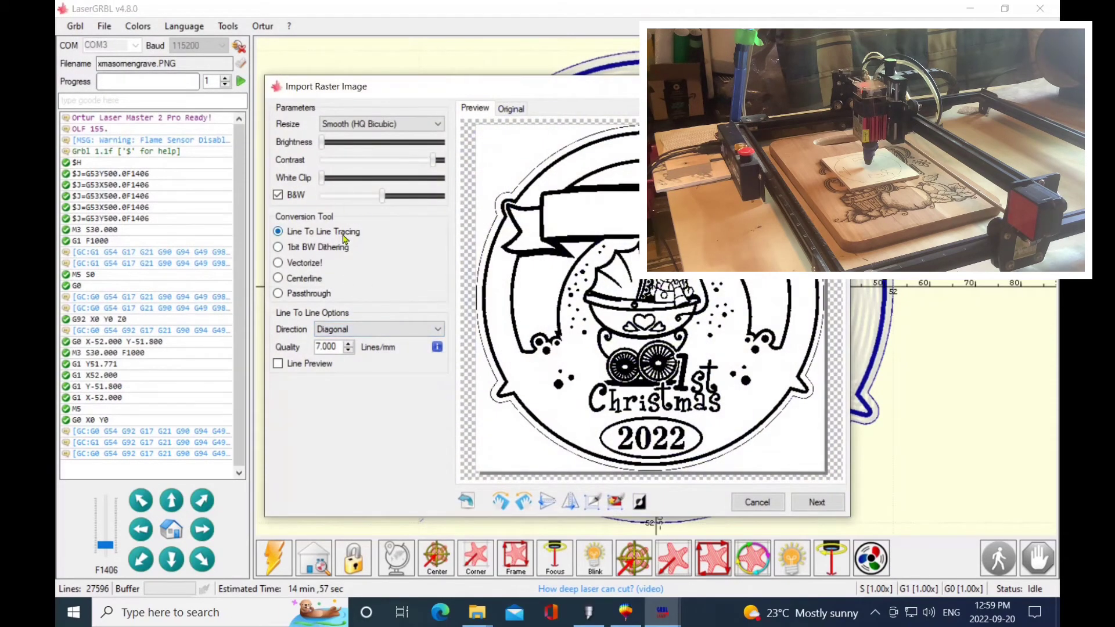
left_click(817, 504)
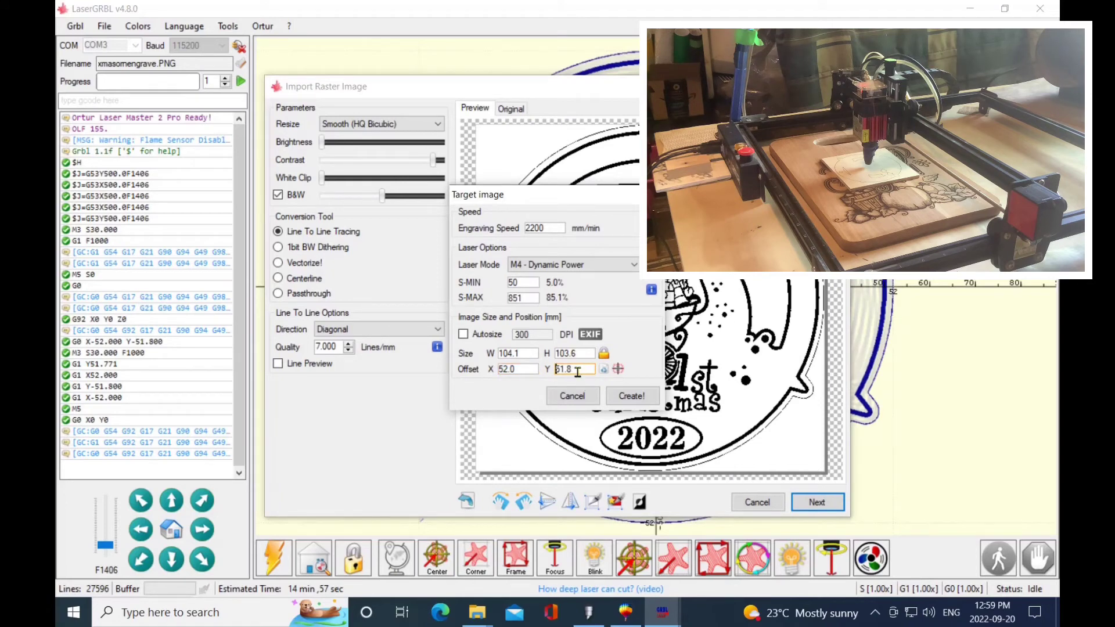
left_click(632, 397)
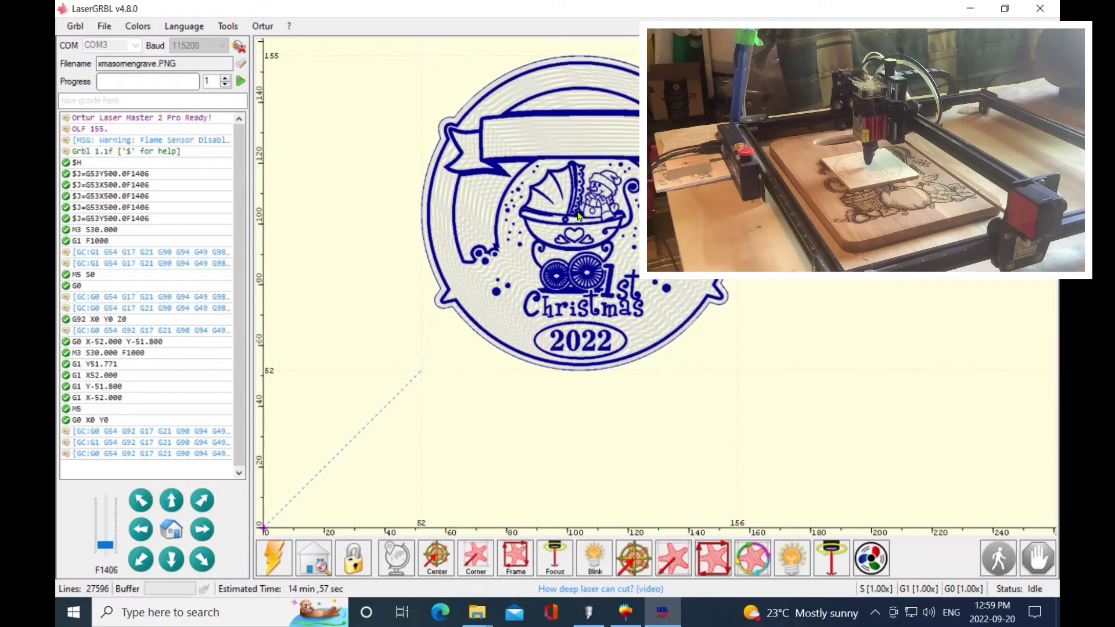
- Home and frame the offset ornament, re-home, zero the origin there, then jog to the design centre
left_click(313, 560)
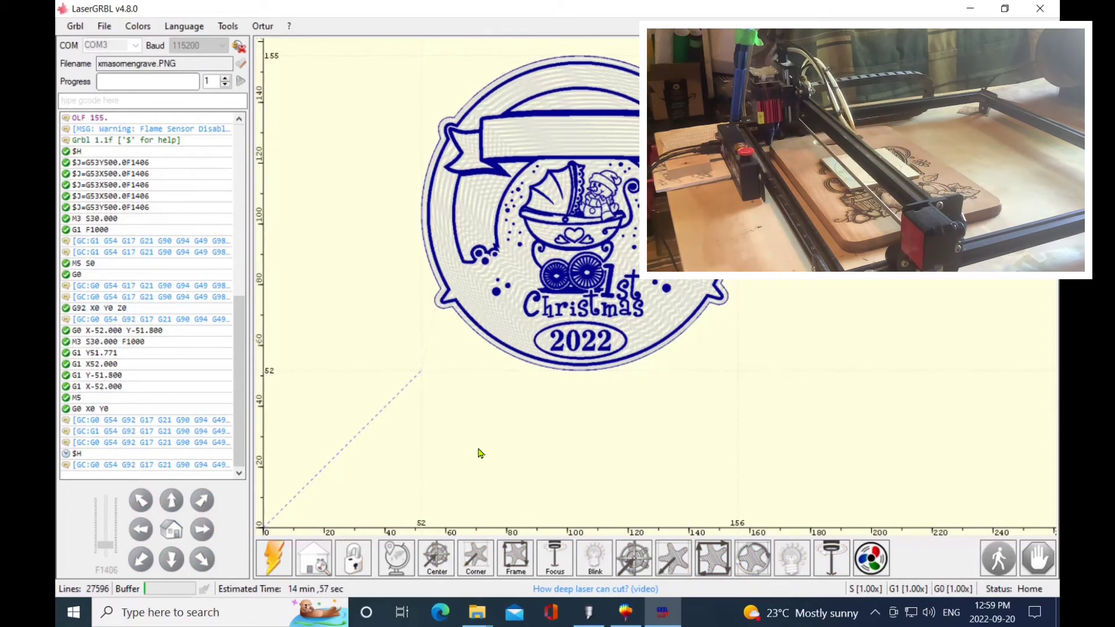
left_click(521, 562)
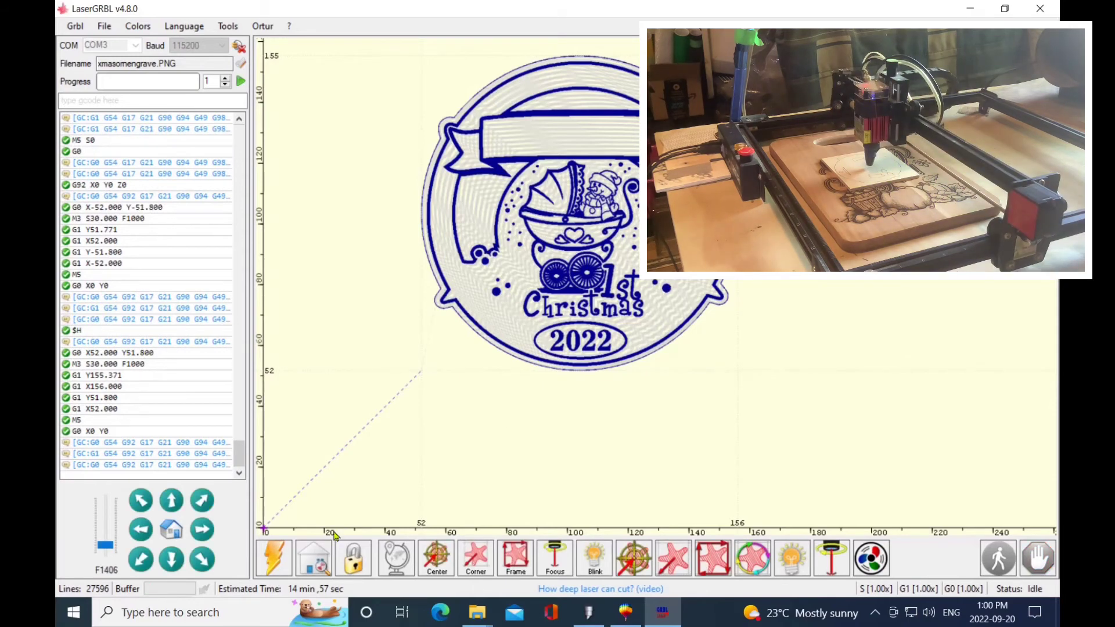
left_click(317, 564)
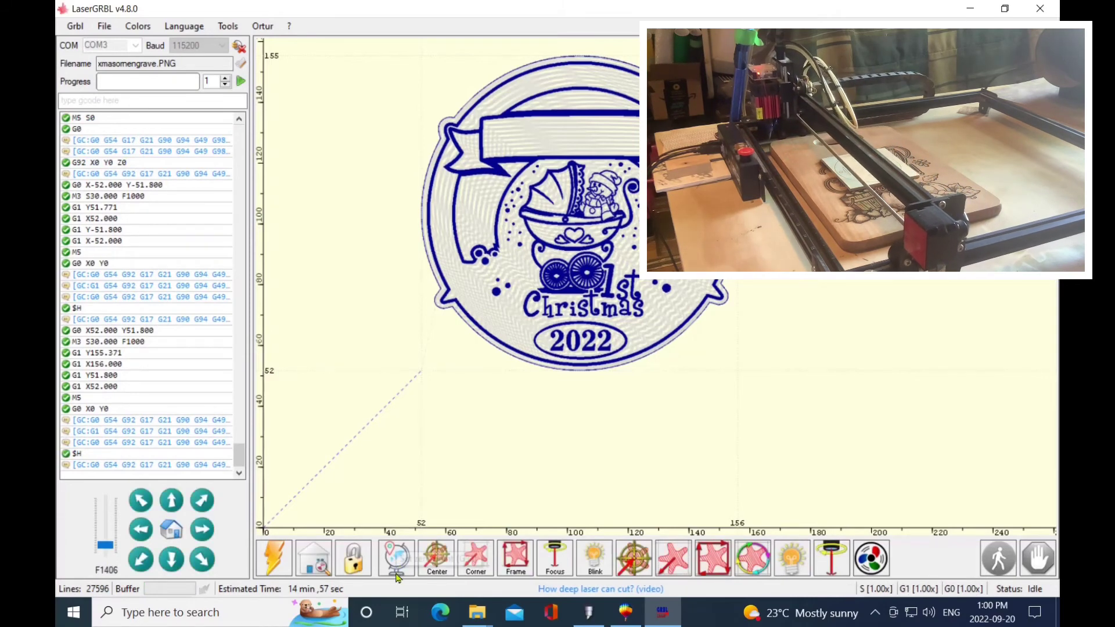
left_click(396, 559)
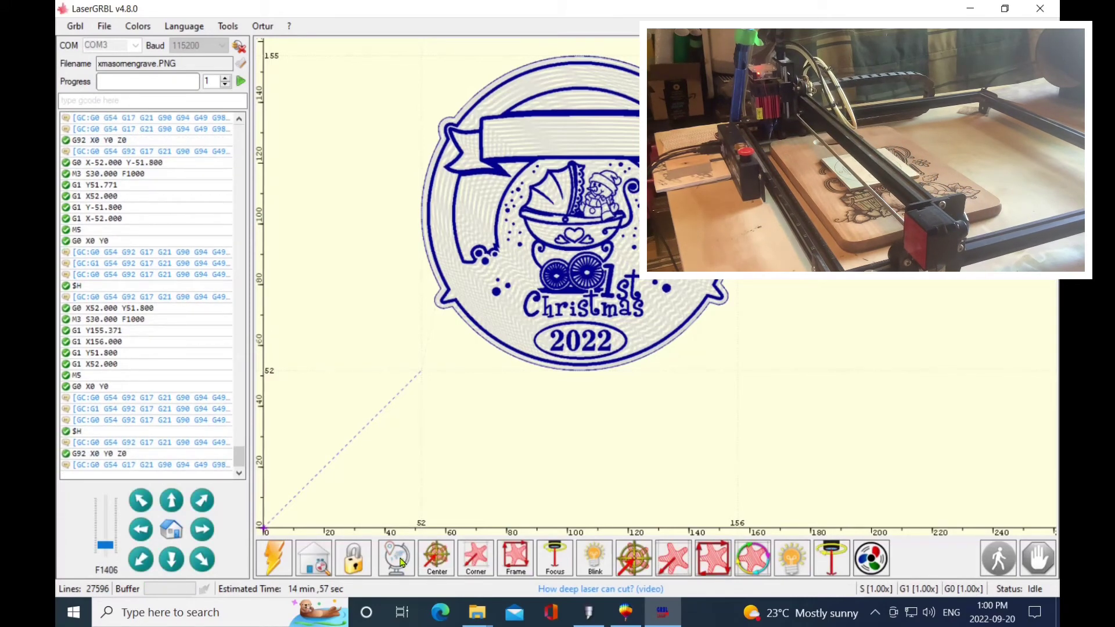
left_click(633, 559)
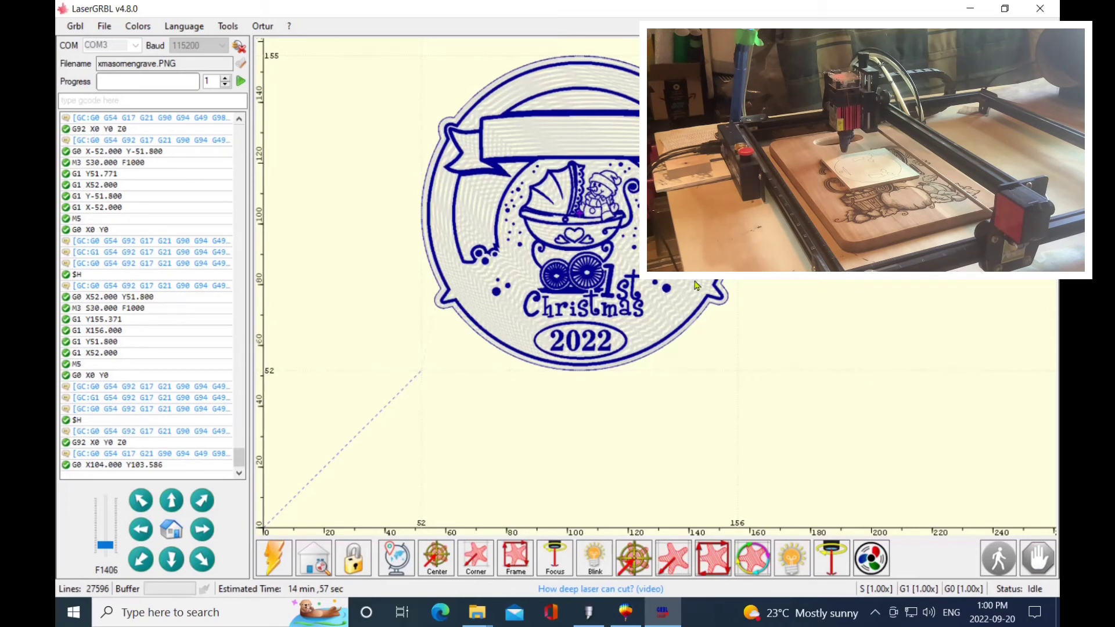
- Toggle the focus beam on and off, then frame the ornament outline on the board
left_click(551, 565)
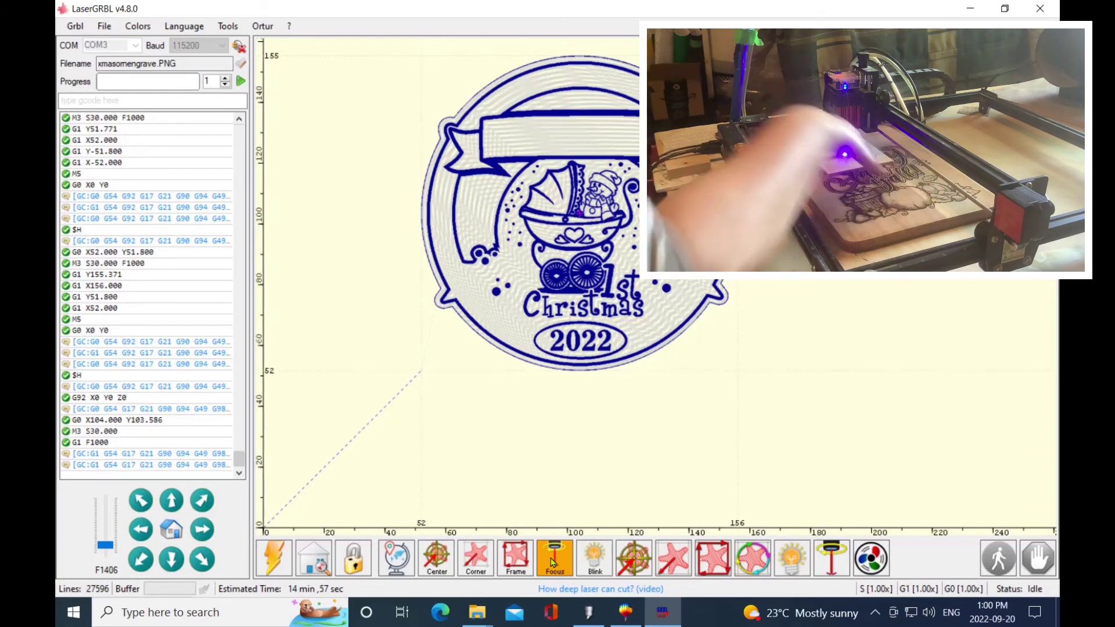
left_click(551, 564)
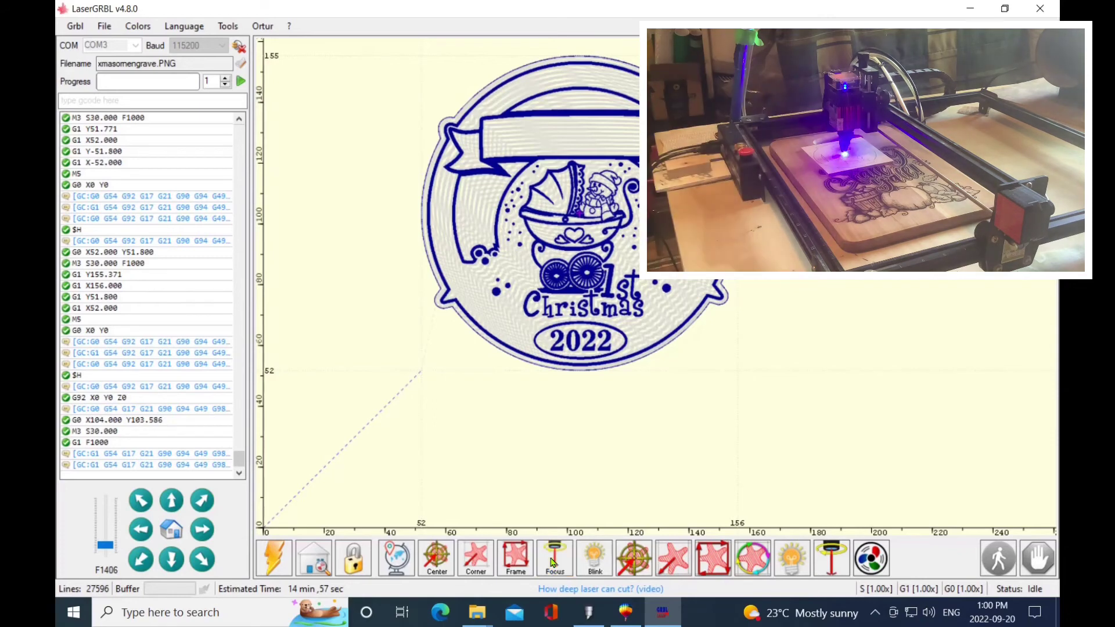
left_click(513, 558)
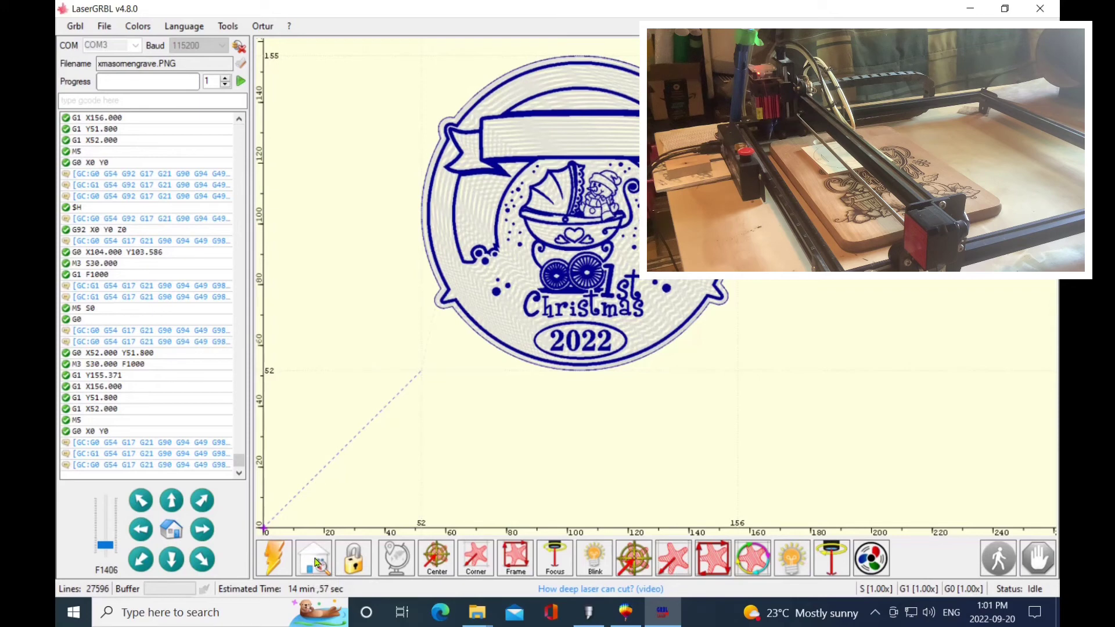
- Home, move to the design centre, set that point as origin, and frame the ornament around it
left_click(316, 563)
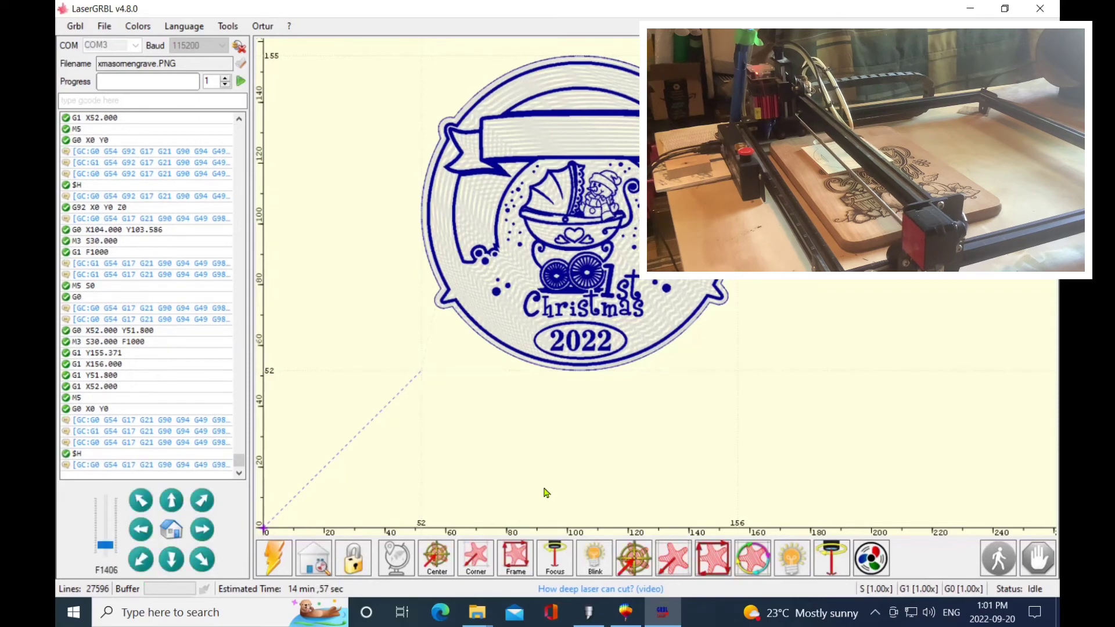
left_click(435, 558)
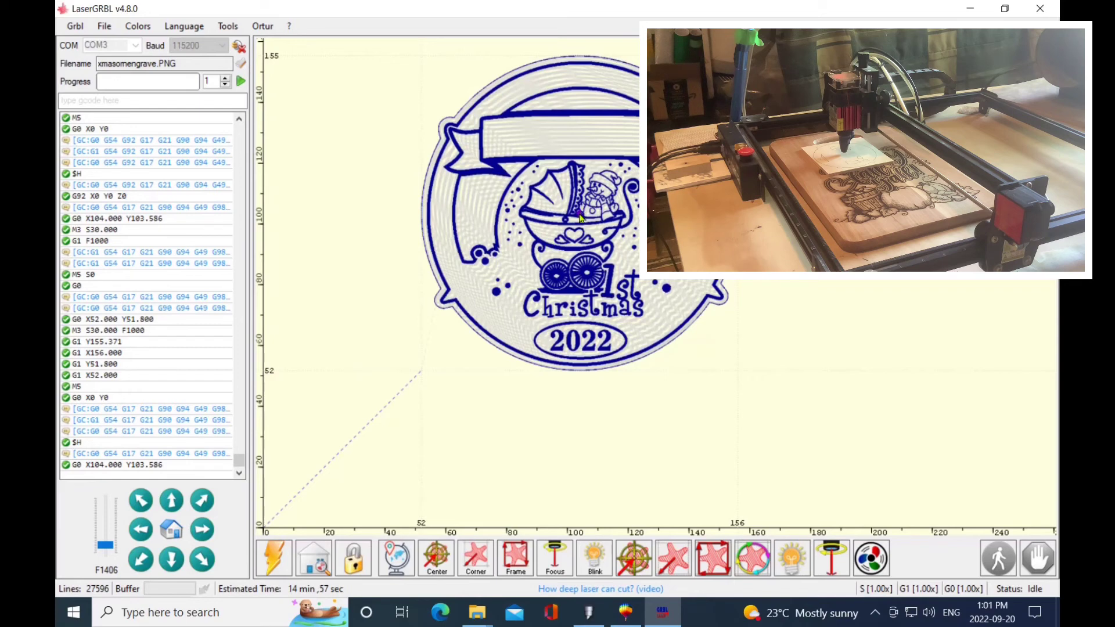
left_click(397, 562)
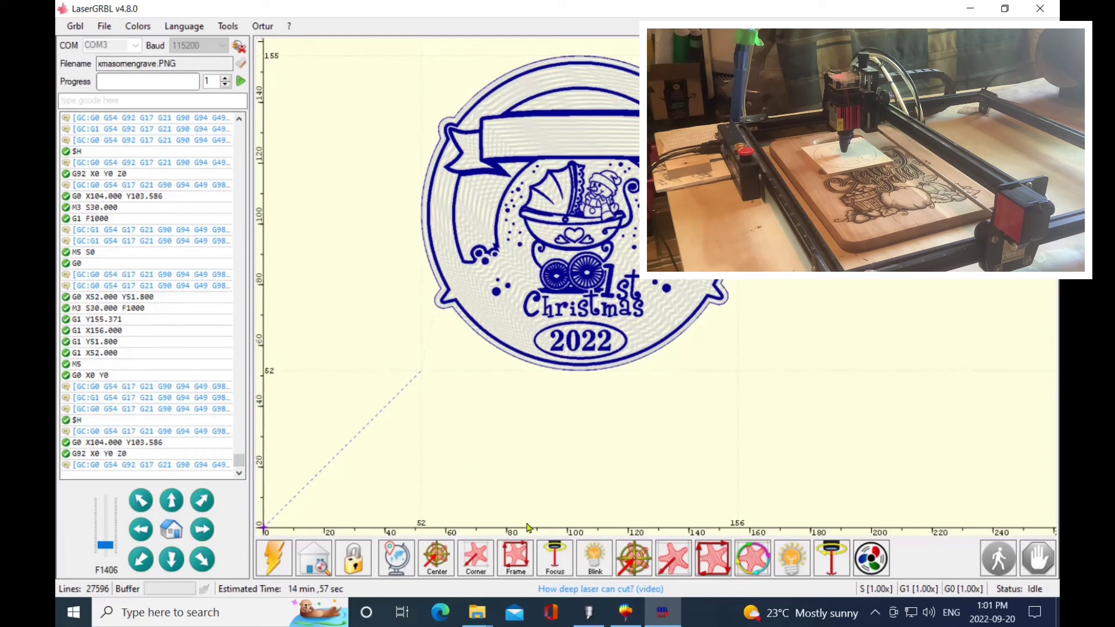
left_click(517, 560)
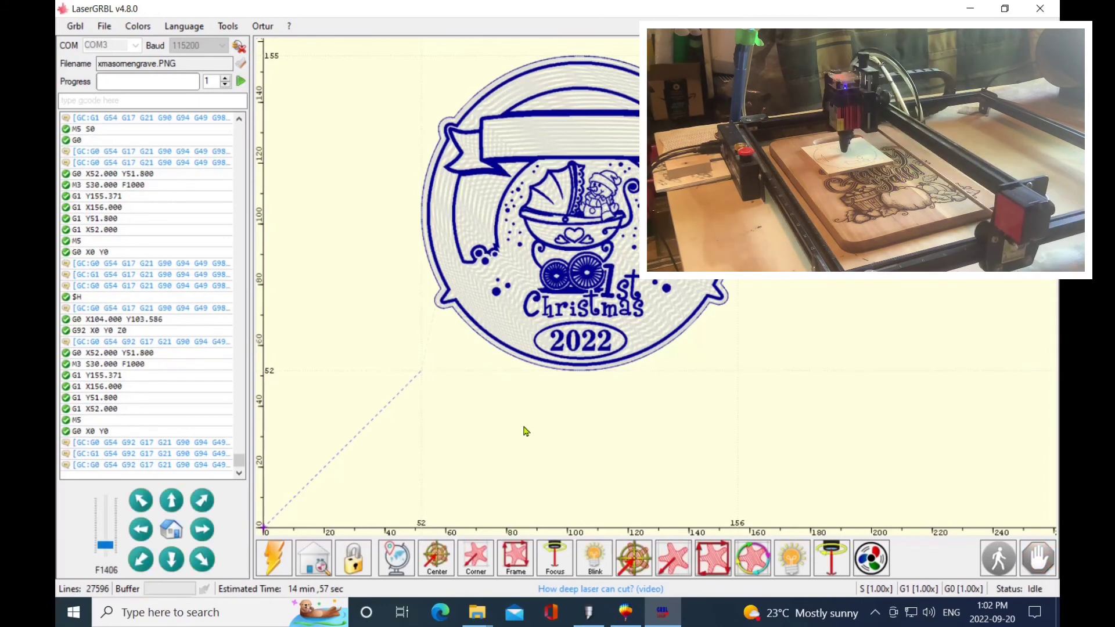
- Home the laser head after the outline trace
left_click(316, 559)
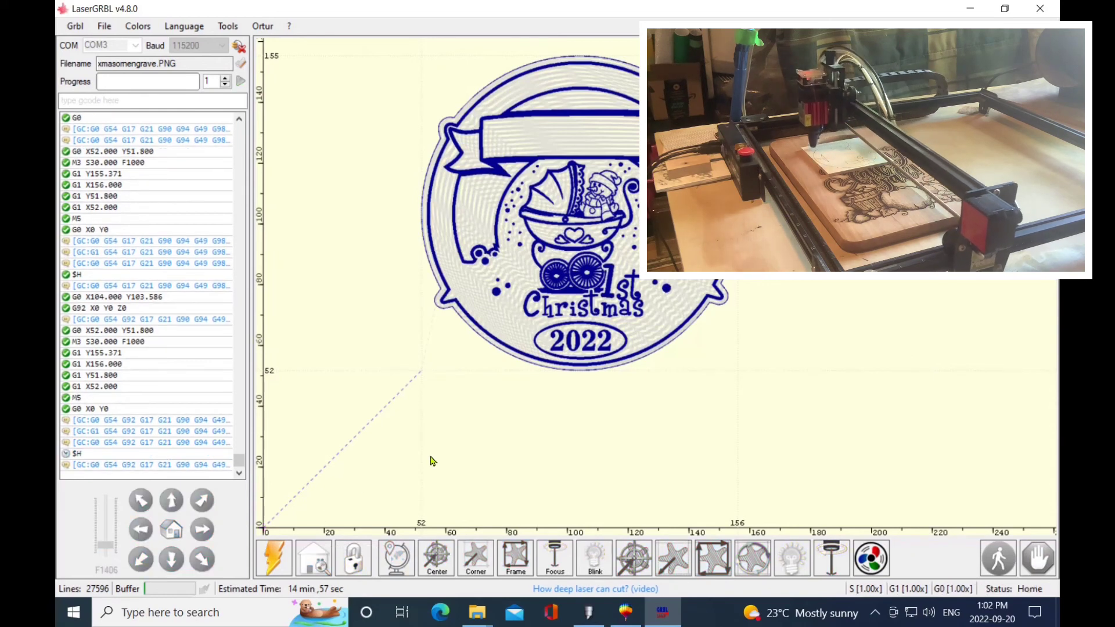